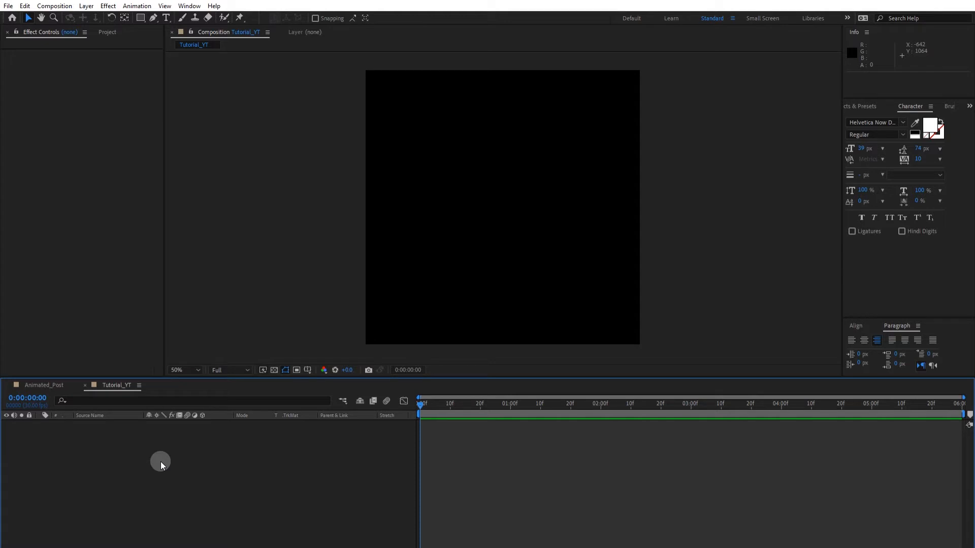
right_click(125, 452)
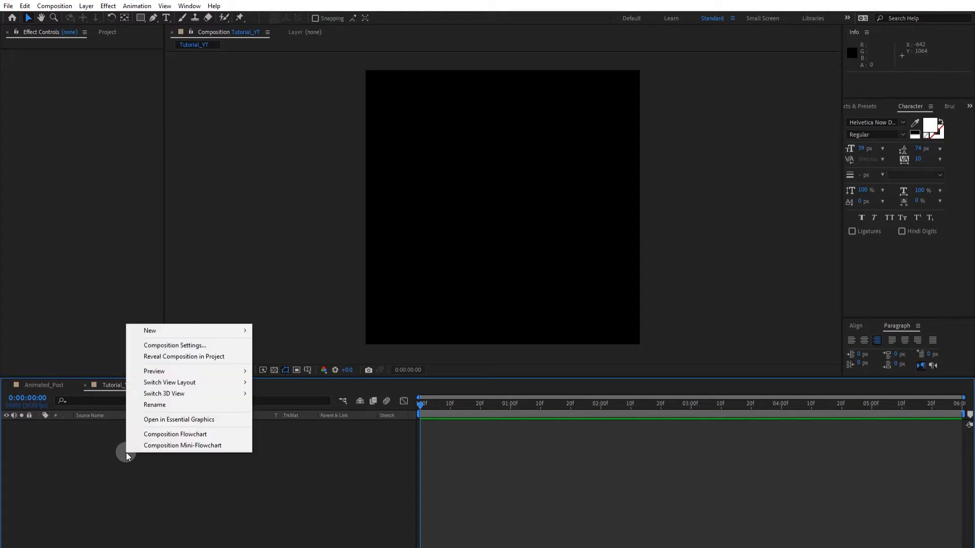
mouse_move(184, 331)
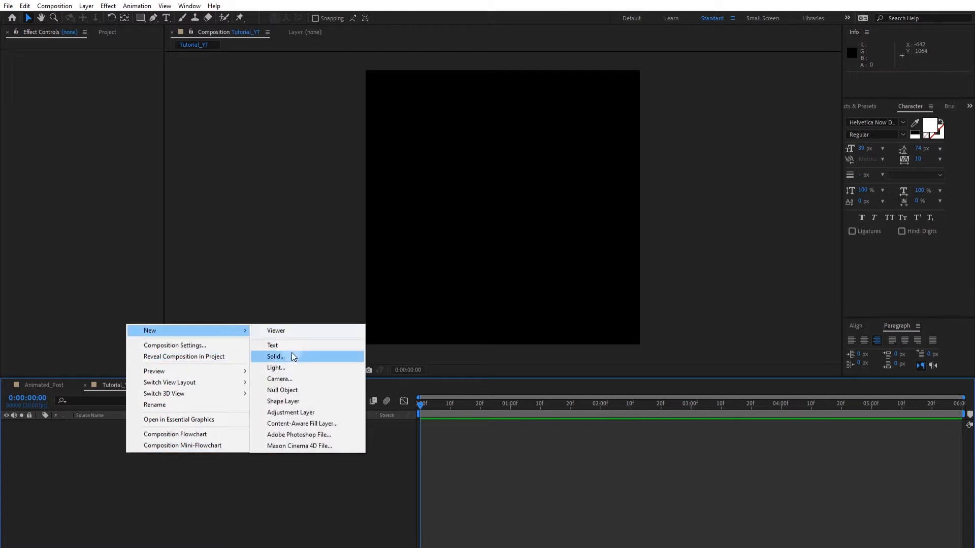
left_click(195, 519)
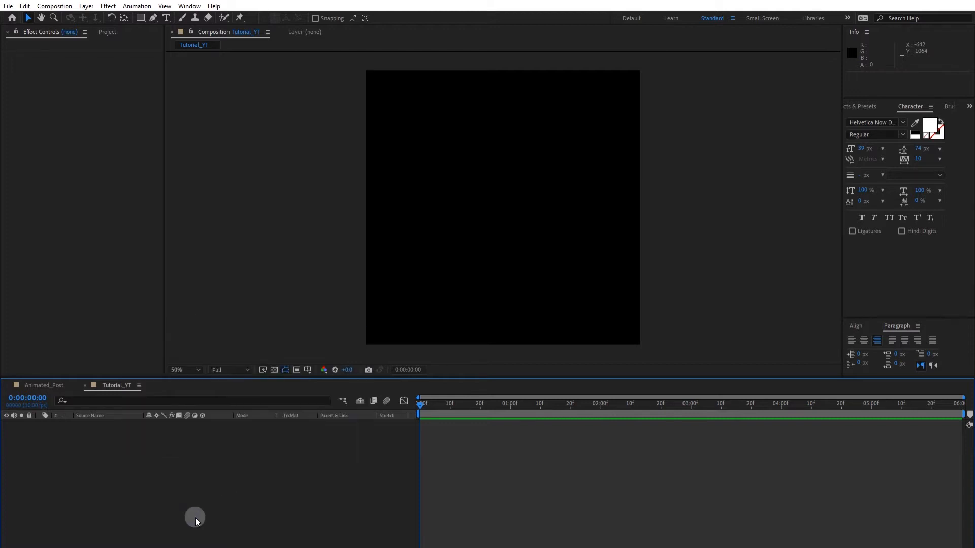
Step: Create a 1080 x 1080 px solid layer named BG in the Tutorial_YT composition
key("ctrl+y")
left_click_drag(127, 3, 329, 189)
type("BG")
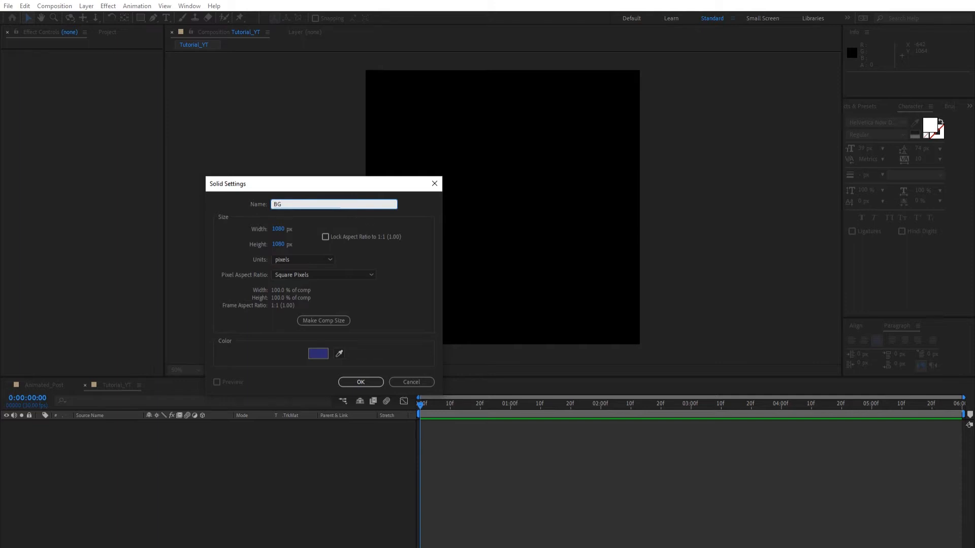
left_click(367, 382)
left_click(340, 491)
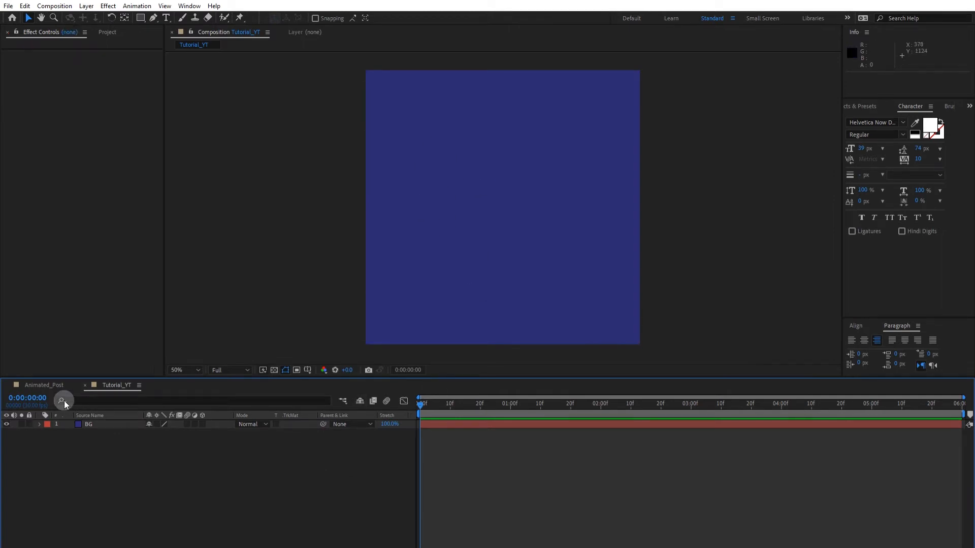
Step: Compare with the Animated_Post composition's background, then find the Gradient Ramp effect and apply it to the BG layer in Tutorial_YT
left_click(59, 384)
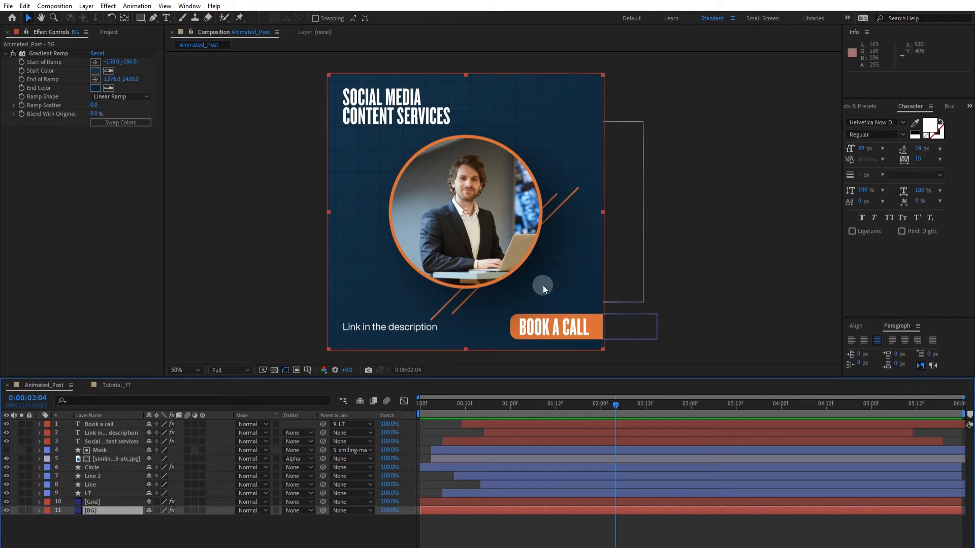
left_click(114, 386)
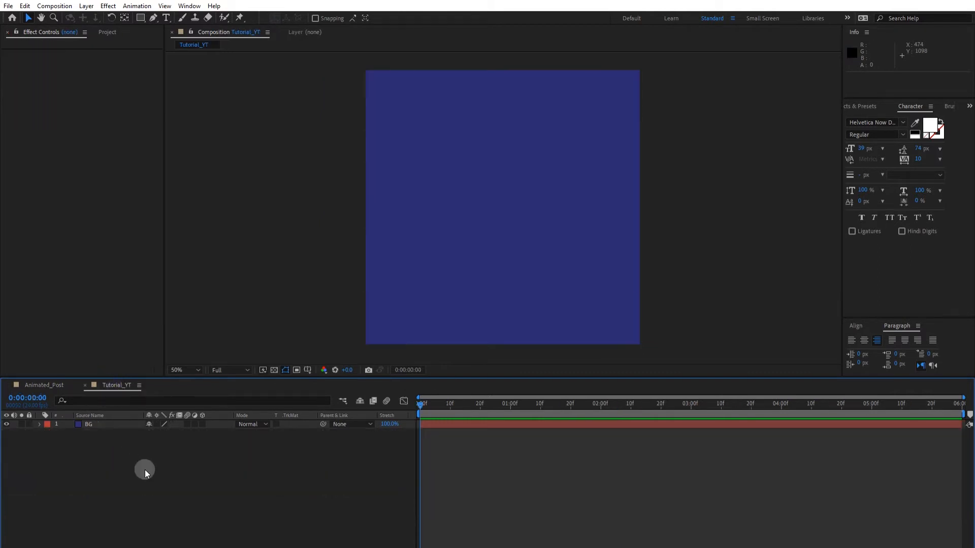
left_click(857, 106)
left_click(873, 120)
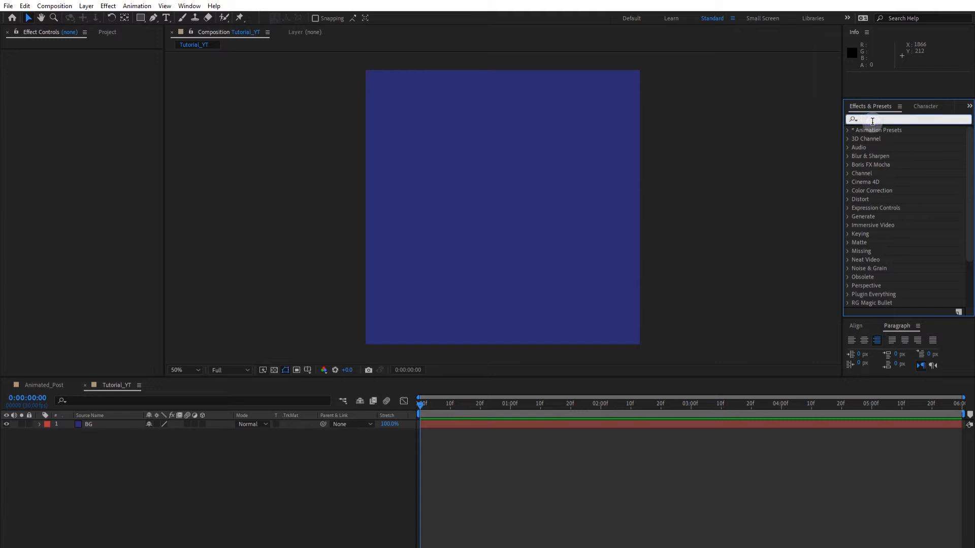
type("ramp")
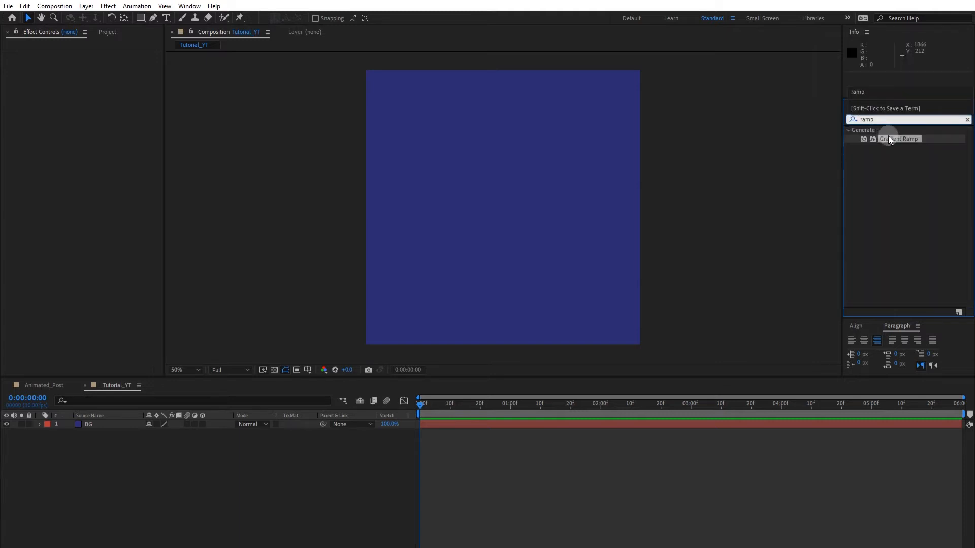
left_click_drag(889, 138, 100, 428)
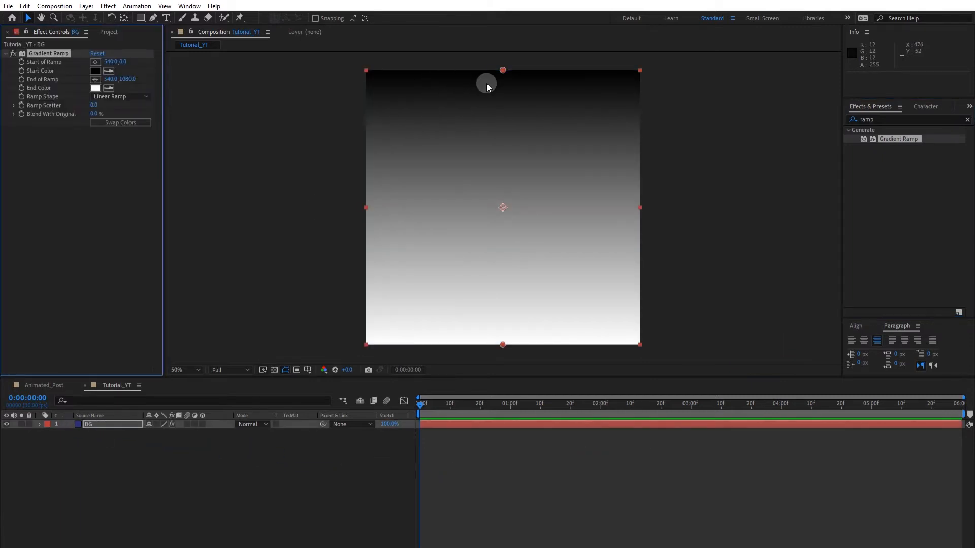
Step: Make BG's gradient diagonal by moving the ramp start to about 6, 14 and the ramp end to about 1098, 1090
left_click_drag(503, 70, 367, 74)
left_click_drag(503, 344, 645, 350)
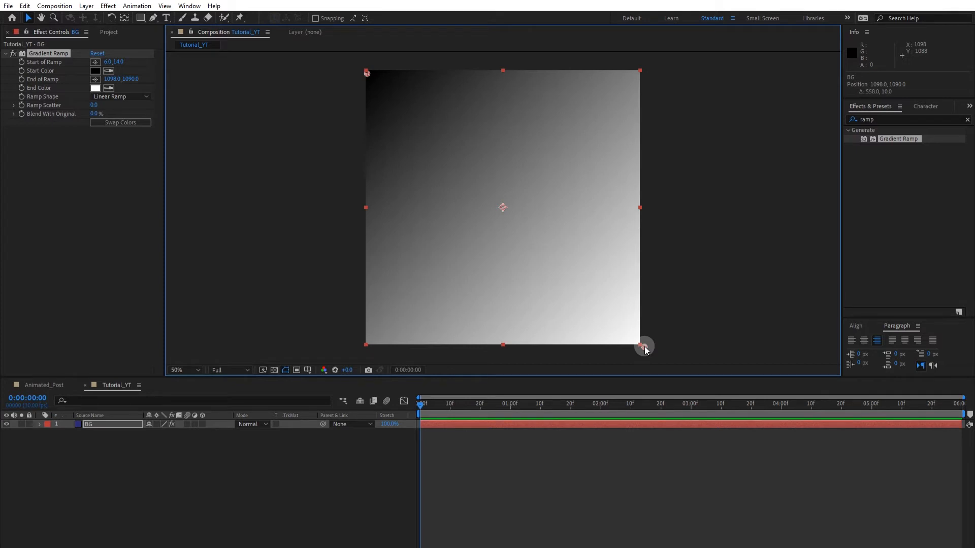
left_click(605, 468)
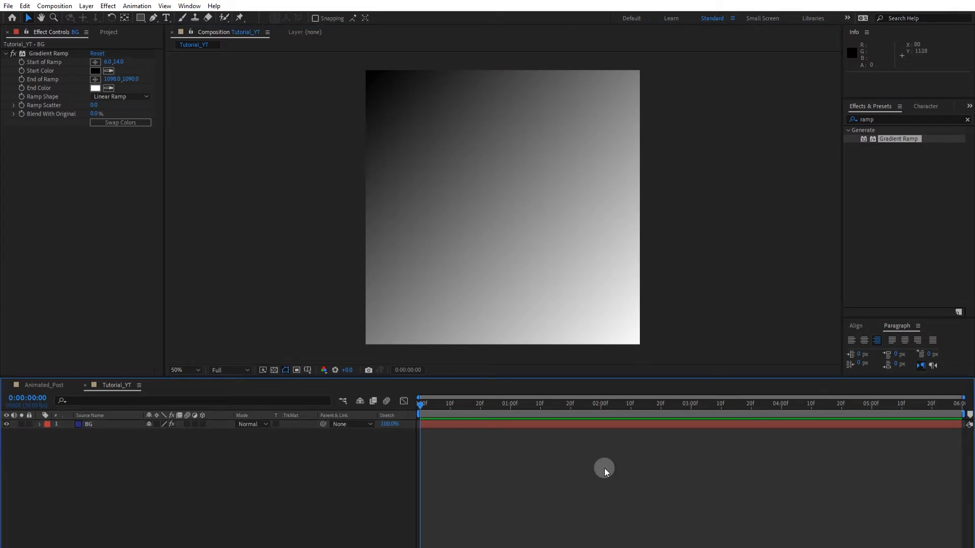
Step: Place the Animated_Post composition in the centre of Tutorial_YT as a layer above BG
left_click(45, 384)
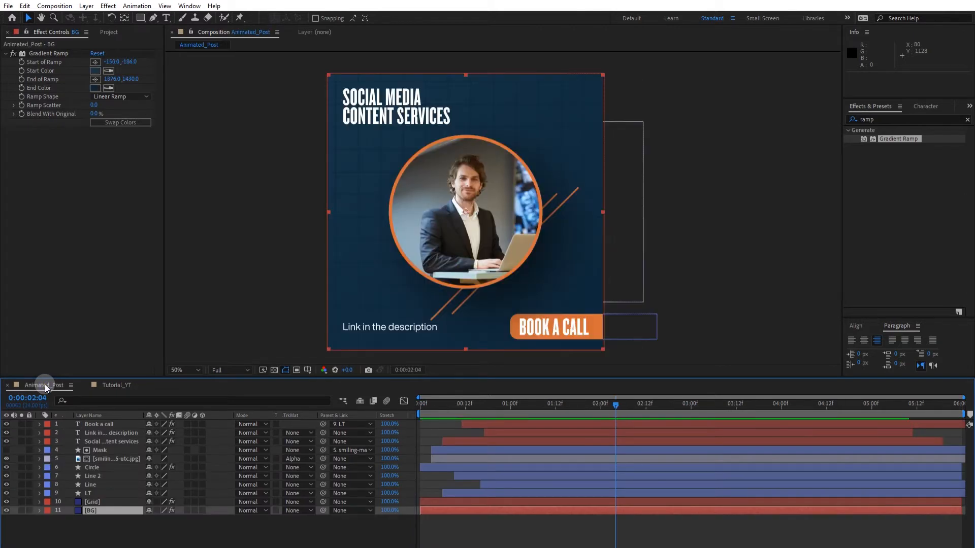
left_click(111, 34)
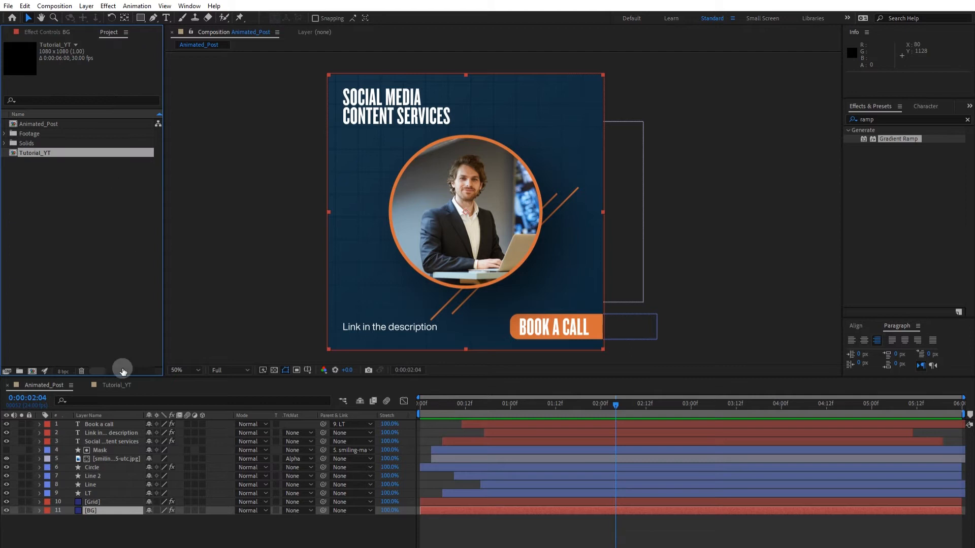
left_click(113, 387)
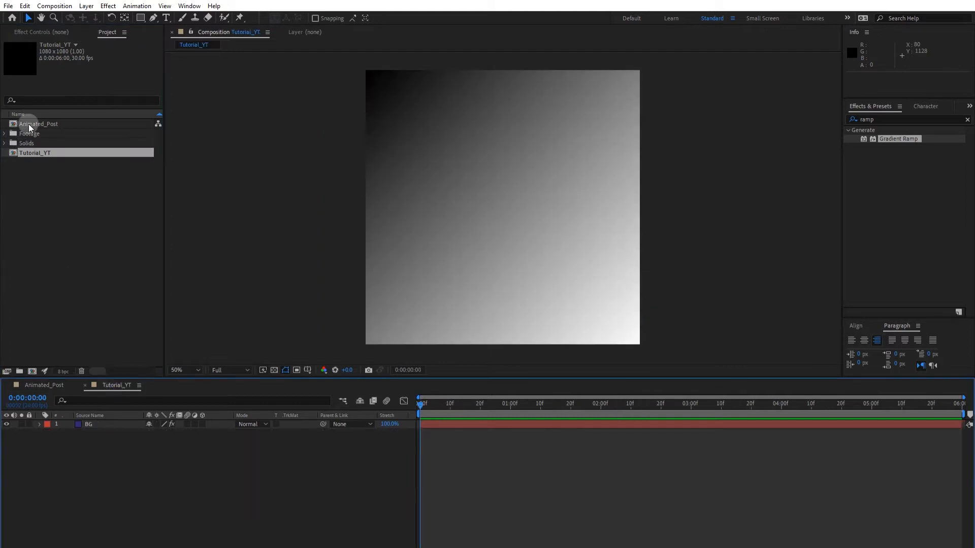
left_click_drag(29, 124, 501, 211)
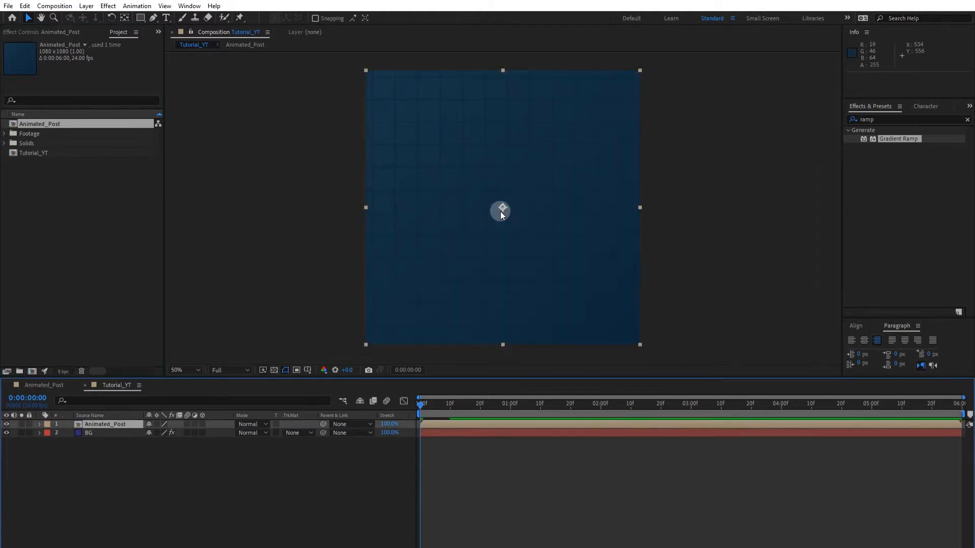
Step: Scale the Animated_Post layer down to about 51% so the BG gradient shows around it
left_click(101, 426)
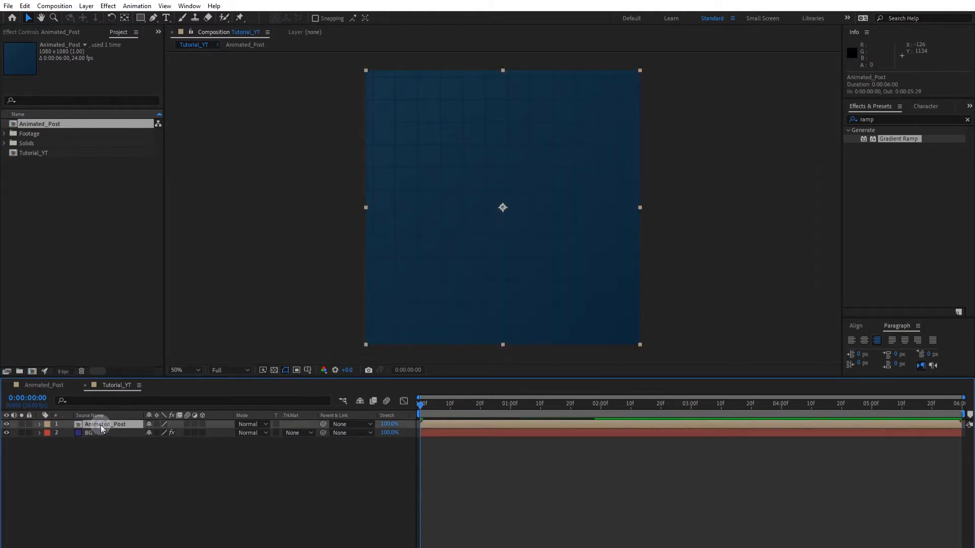
key("s")
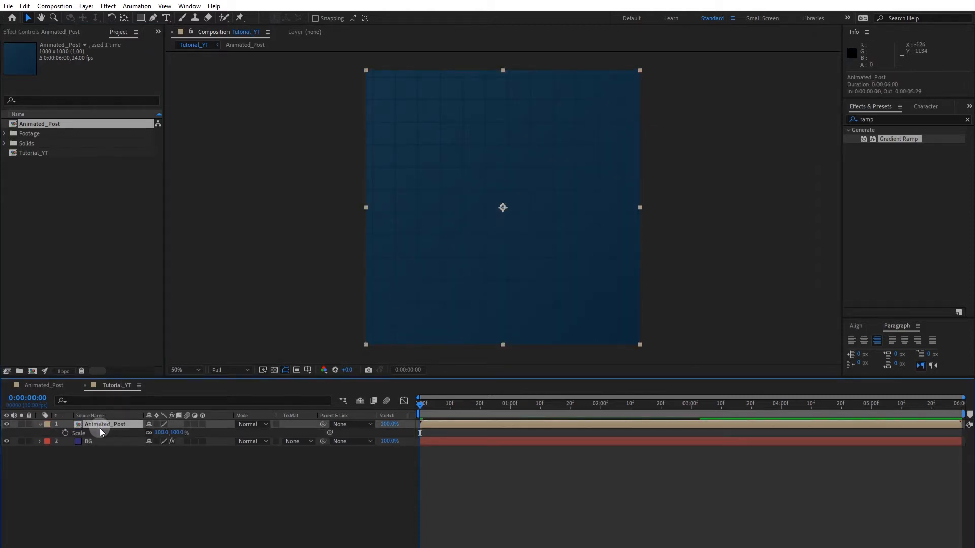
left_click_drag(161, 433, 133, 433)
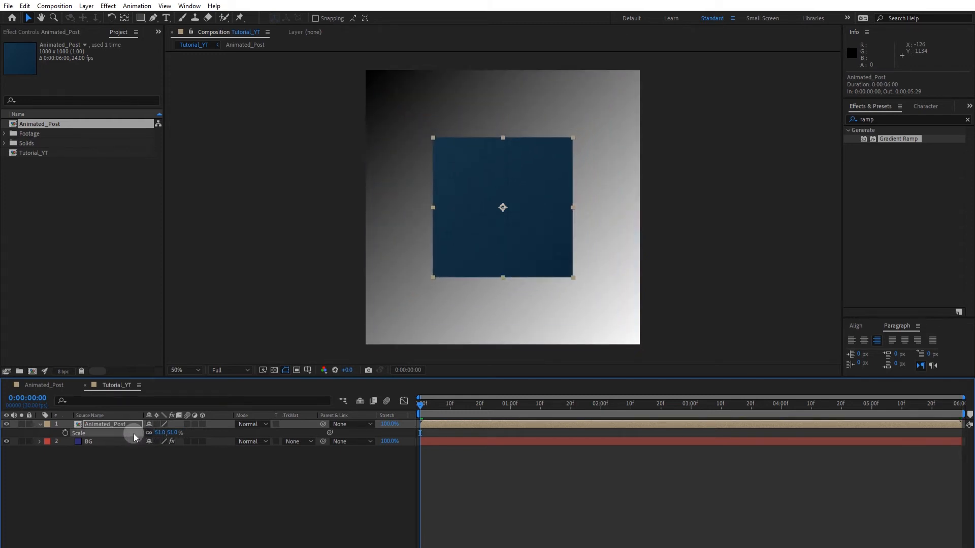
left_click(124, 474)
Step: Sample BG's Gradient Ramp start color from the upper-left corner of the Animated_Post layer and its end color from the lower-right corner
left_click(98, 442)
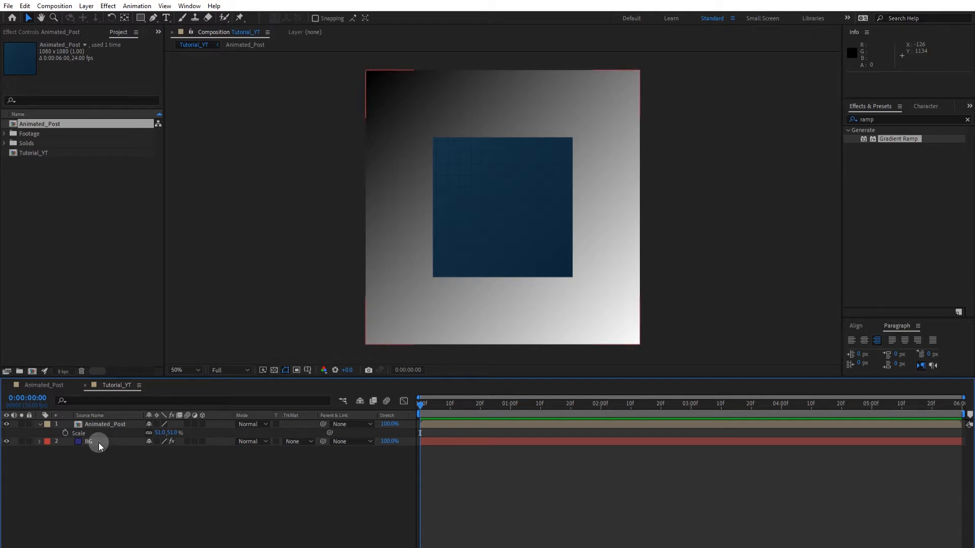
left_click(99, 443)
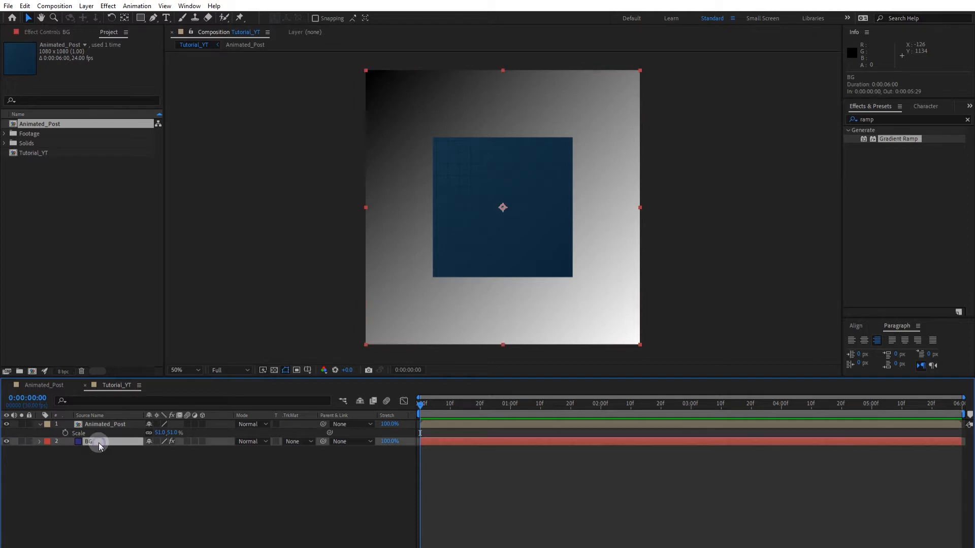
left_click(57, 32)
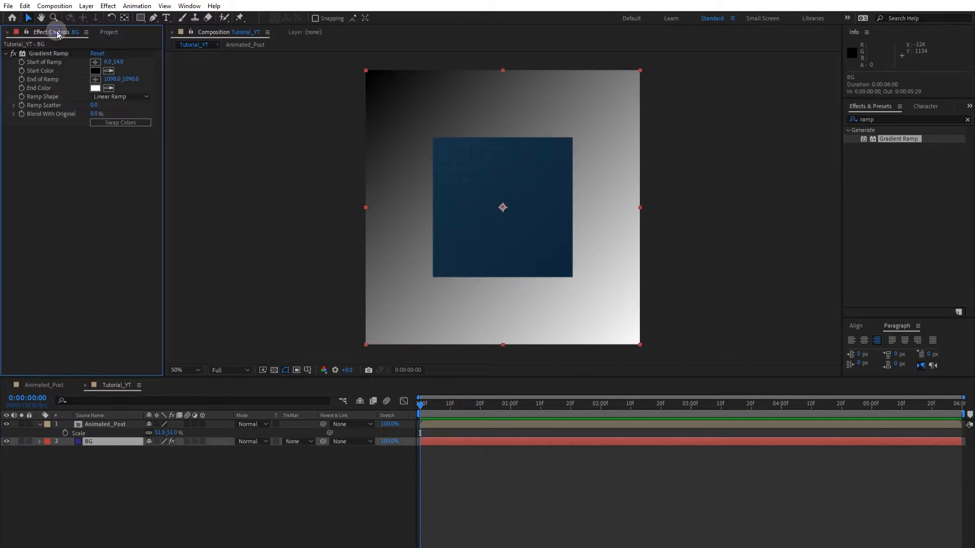
left_click(110, 71)
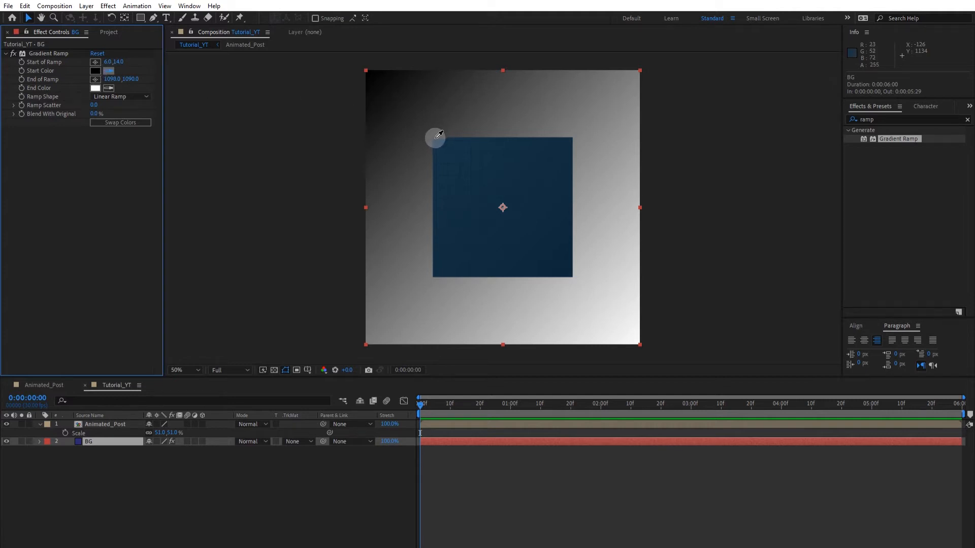
left_click(435, 139)
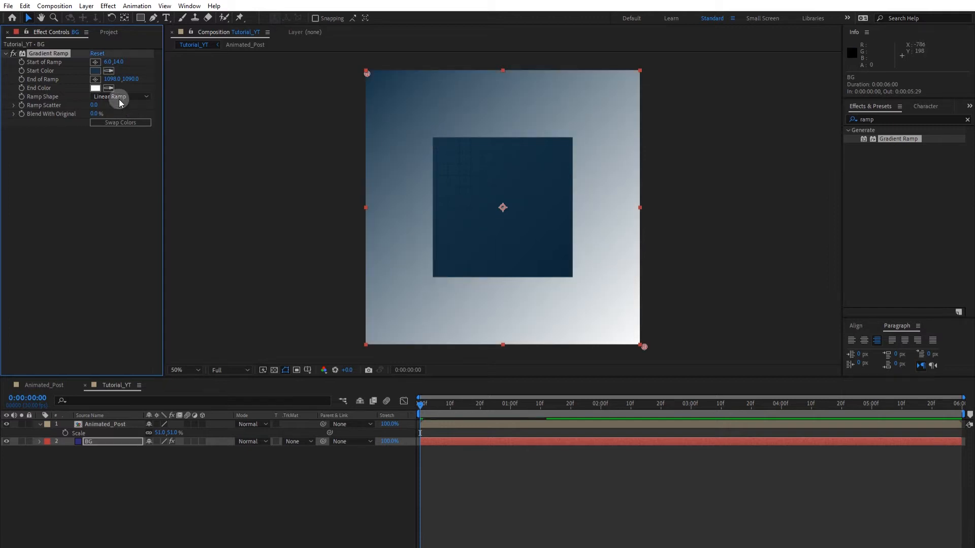
left_click(109, 88)
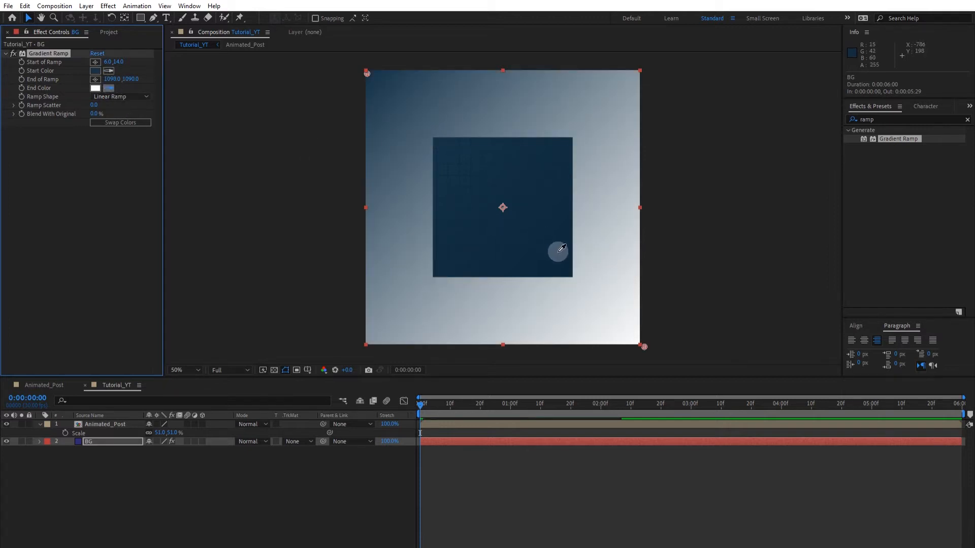
left_click(569, 272)
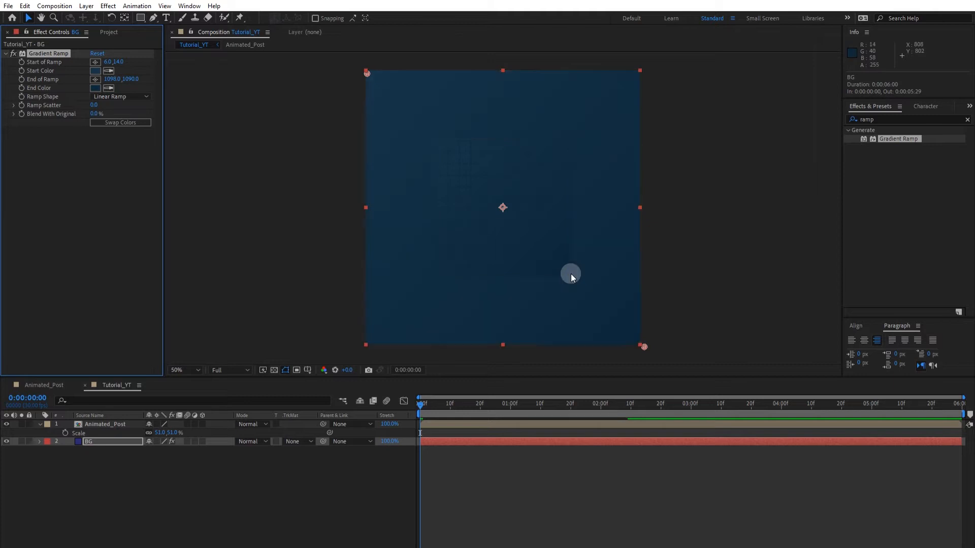
left_click(261, 487)
Step: Delete the Animated_Post reference layer from the Tutorial_YT composition
left_click(104, 425)
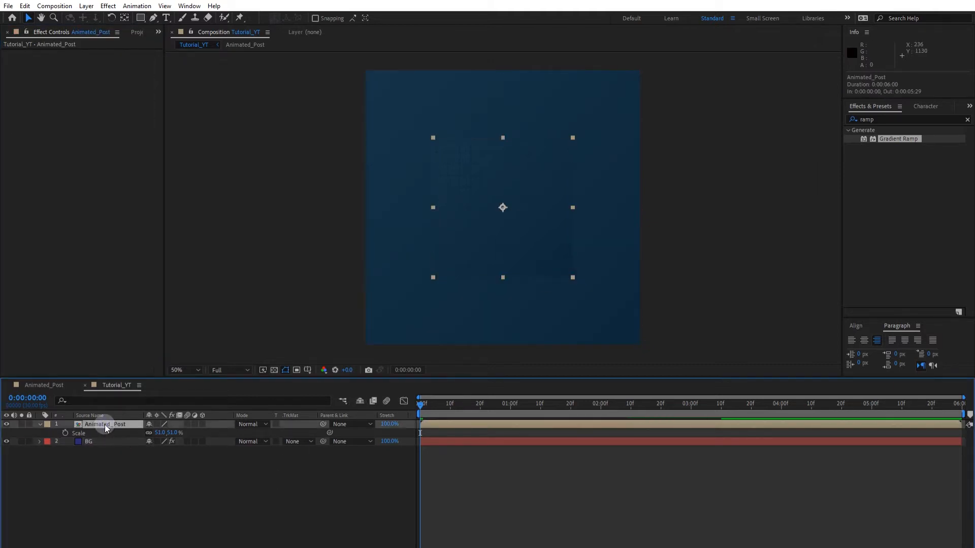
key("Delete")
left_click(324, 170)
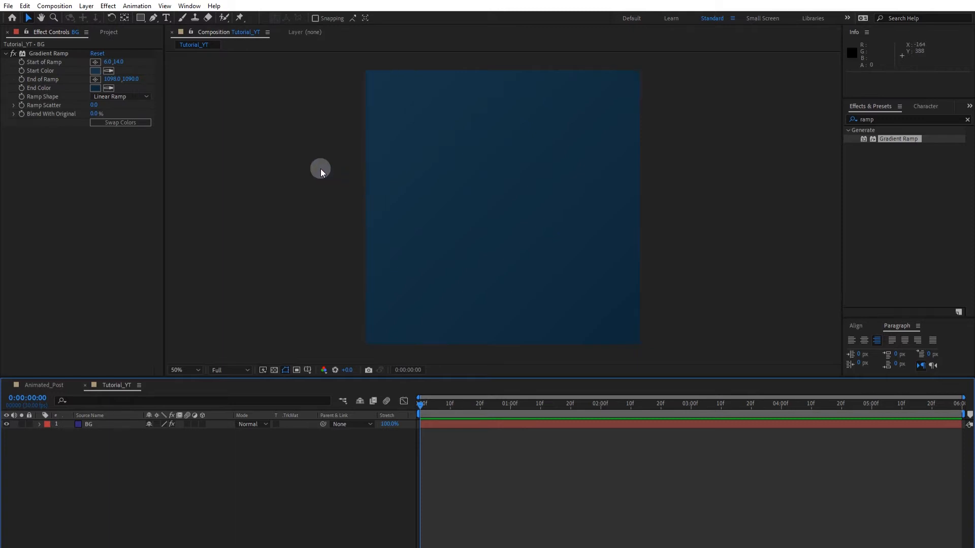
Step: Set the Ramp Scatter of BG's Gradient Ramp effect to 200
mouse_move(95, 105)
left_mouse_down()
mouse_move(177, 116)
mouse_move(94, 105)
mouse_move(209, 110)
mouse_move(88, 107)
mouse_move(100, 103)
left_mouse_up()
left_click(100, 103)
type("200")
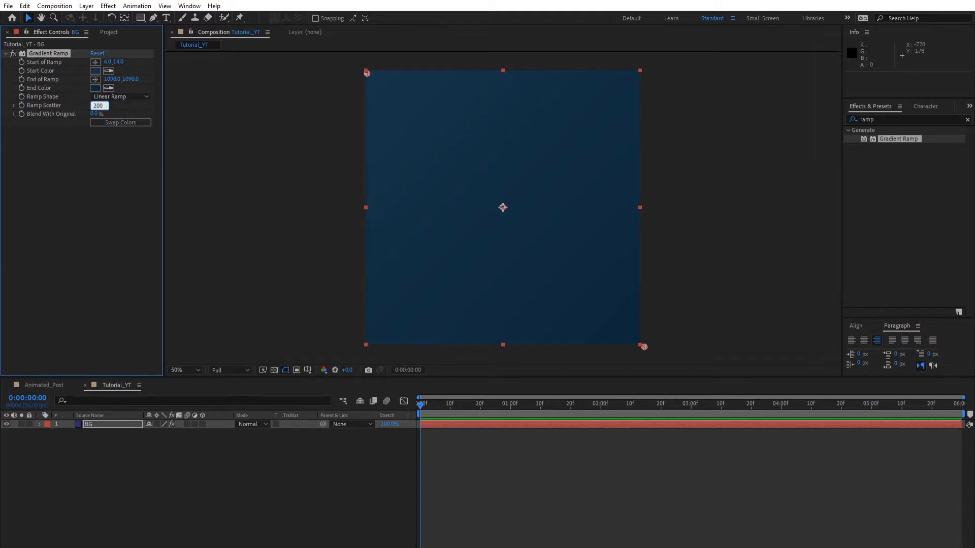
left_click(263, 135)
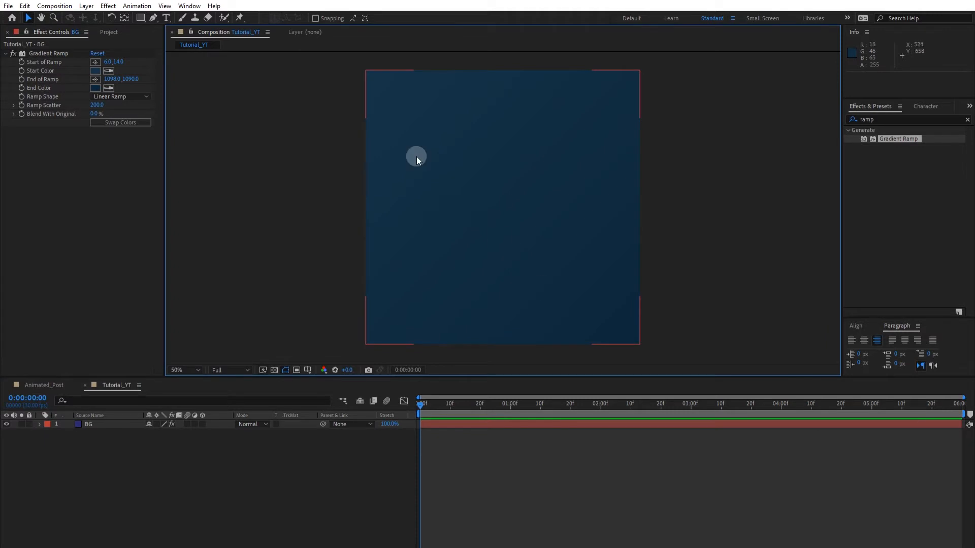
mouse_move(94, 105)
left_mouse_down()
mouse_move(348, 126)
mouse_move(80, 102)
mouse_move(246, 119)
mouse_move(91, 102)
mouse_move(97, 106)
left_mouse_up()
left_click(285, 502)
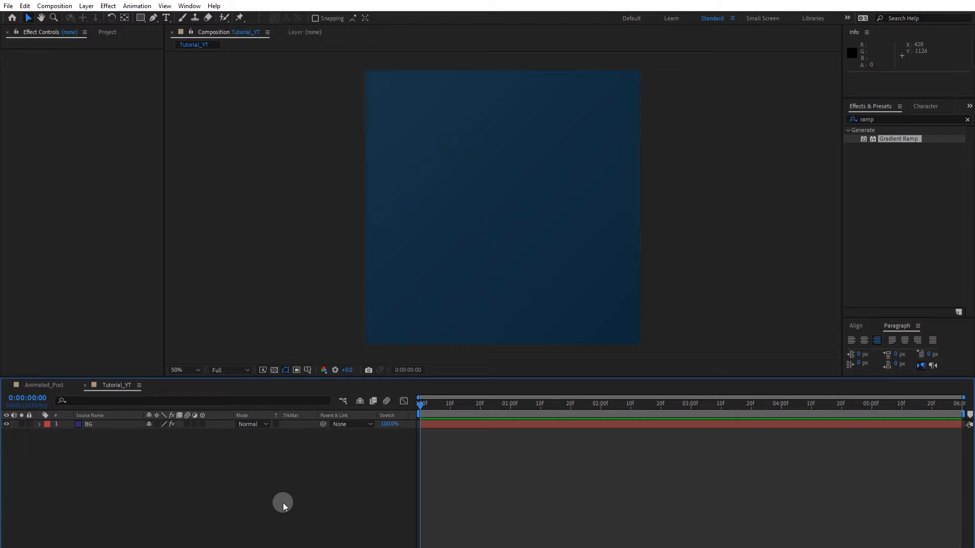
Step: Create a 1080 x 1080 px solid layer named Grid above the BG layer
key("ctrl+y")
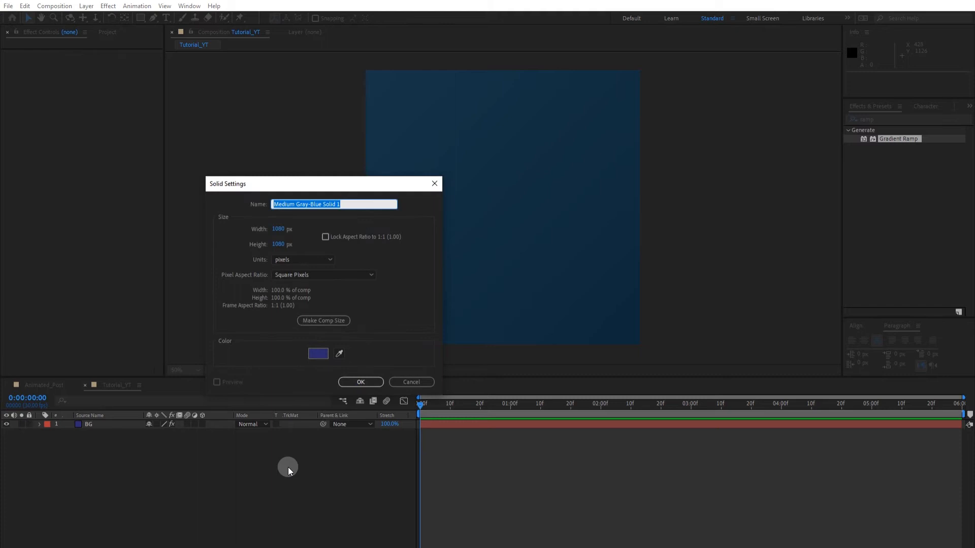
type("Grid")
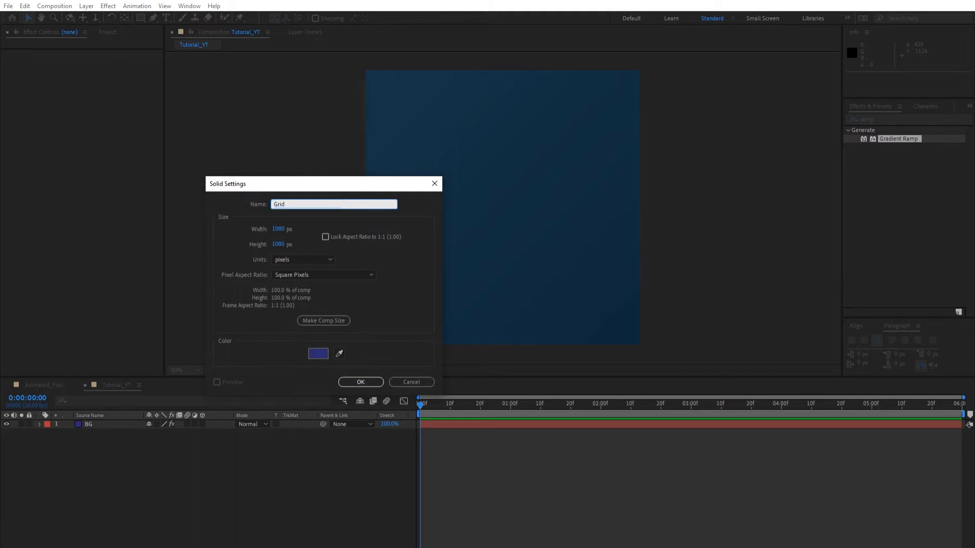
key("Return")
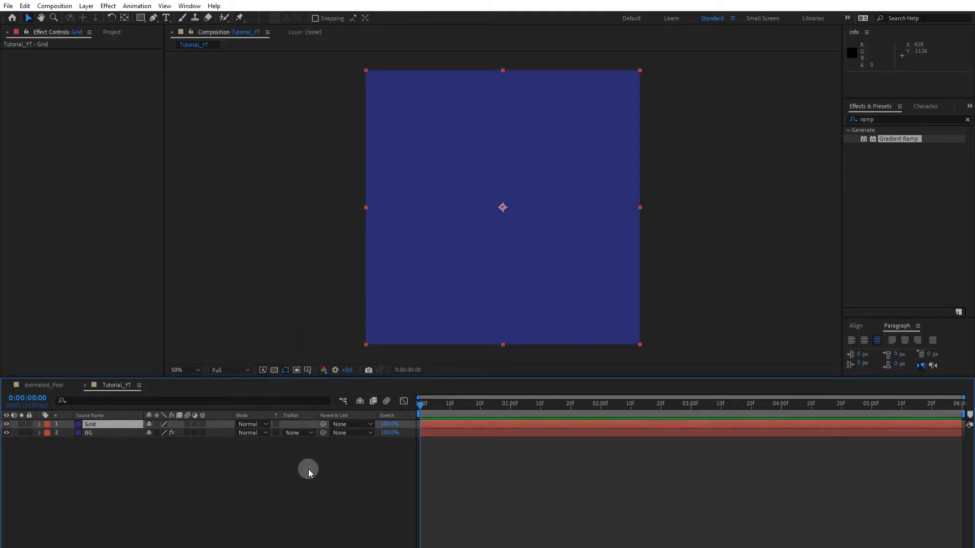
left_click(307, 474)
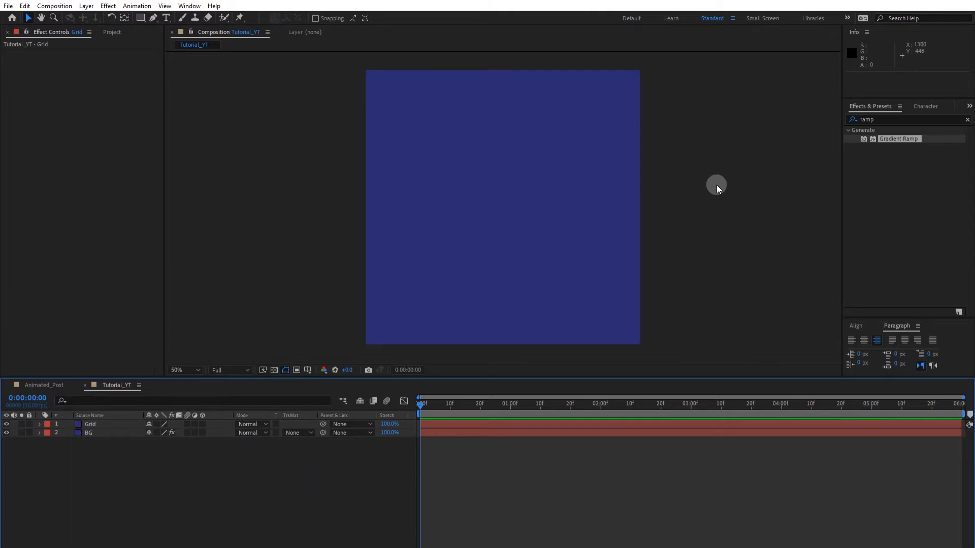
Step: Apply the Generate category's Grid effect to the Grid layer
left_click(888, 118)
type("grid")
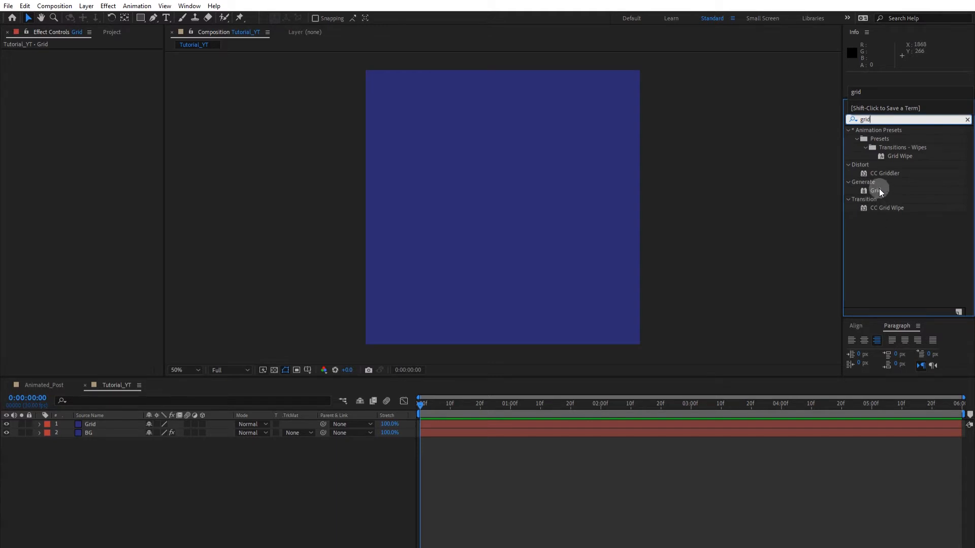
left_click_drag(880, 190, 98, 426)
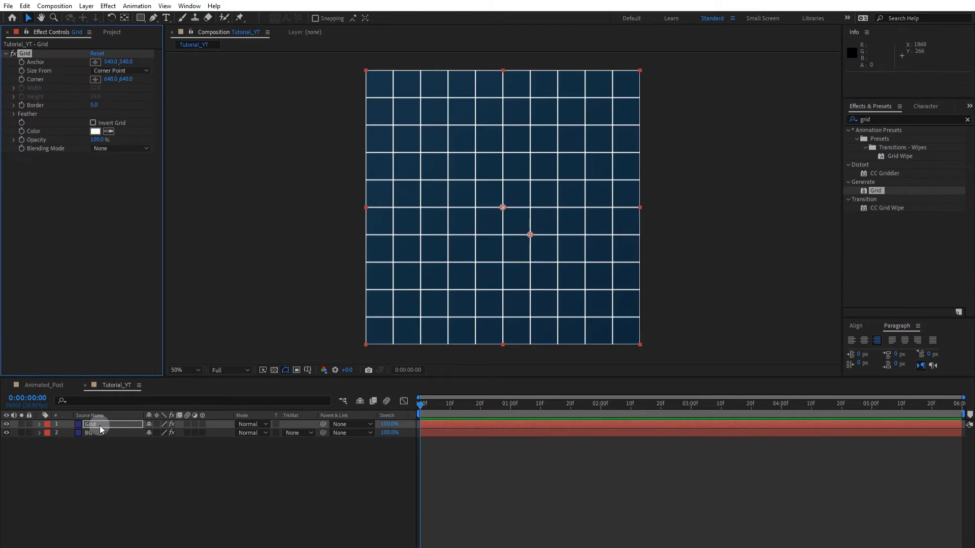
left_click(196, 486)
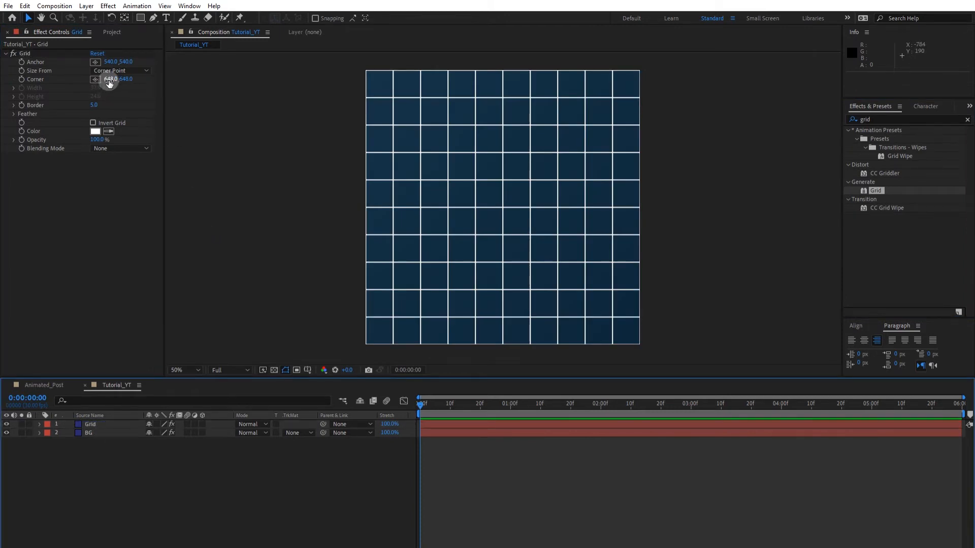
Step: Set the Grid effect's Corner to 659, 657 and sample its color from the background's dark lower-right corner
left_click_drag(110, 80, 135, 81)
left_click(108, 131)
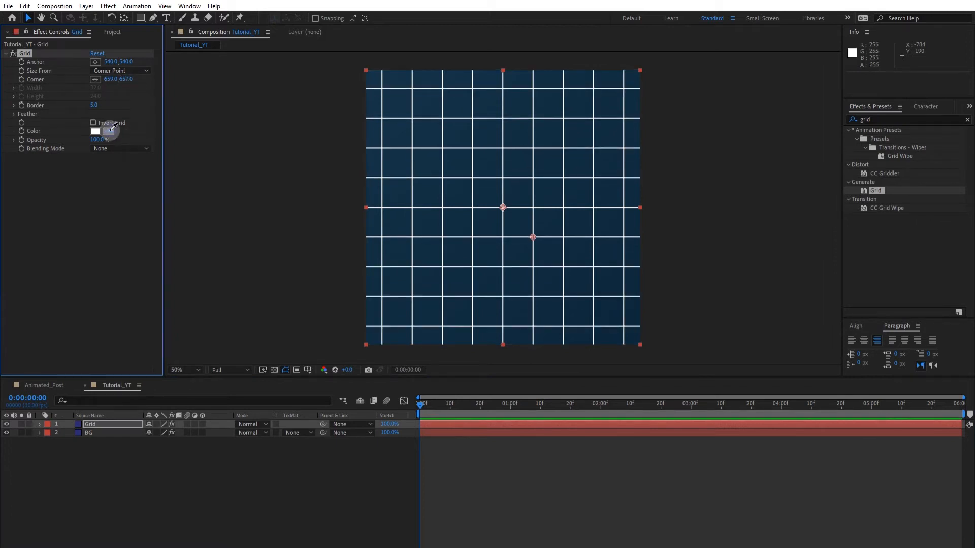
left_click(635, 337)
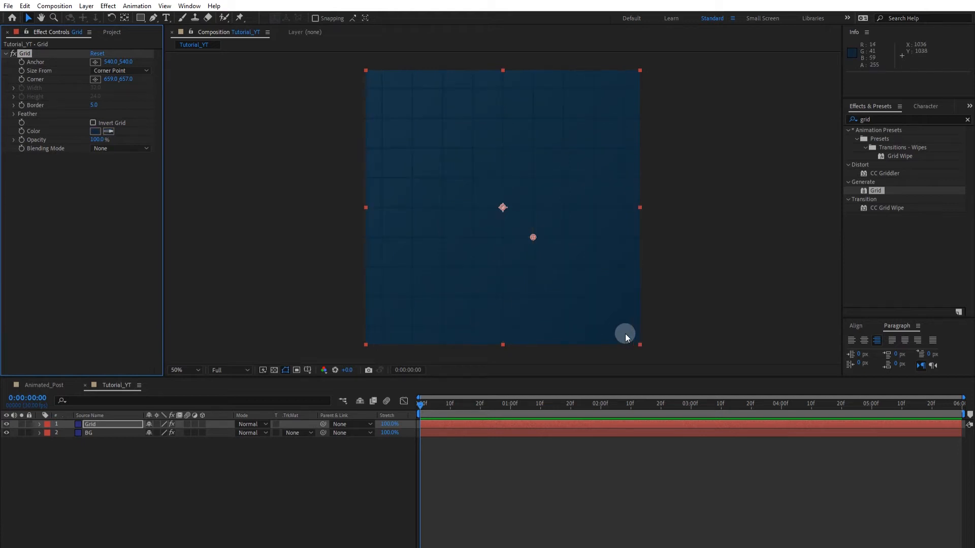
left_click(202, 473)
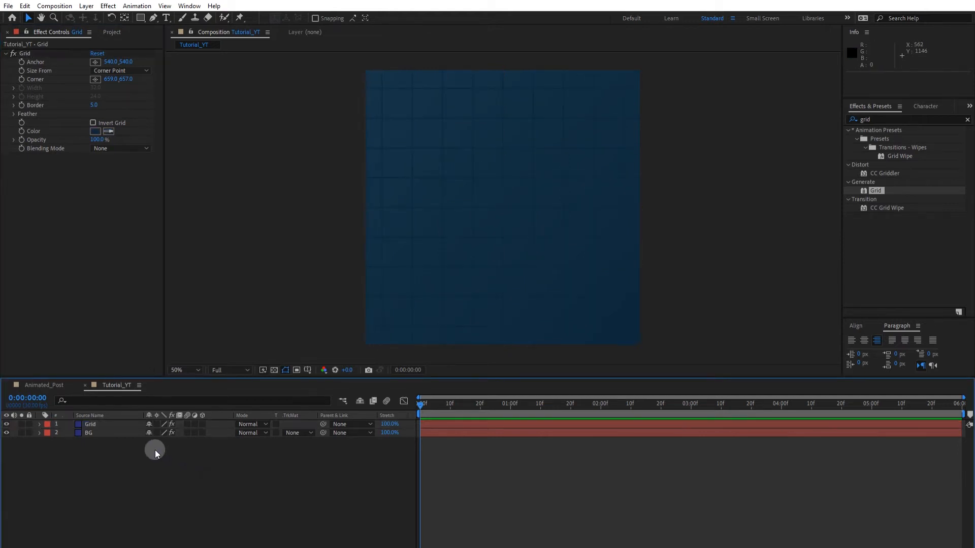
Step: Set the Grid layer's opacity to 70%
left_click(105, 425)
key("t")
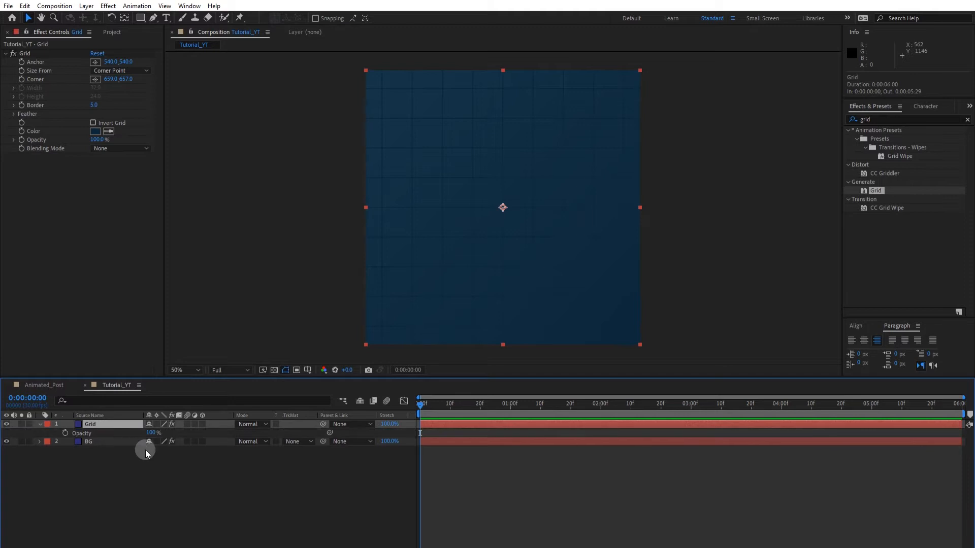
mouse_move(151, 433)
left_mouse_down()
mouse_move(135, 434)
mouse_move(146, 446)
left_mouse_up()
left_click(173, 502)
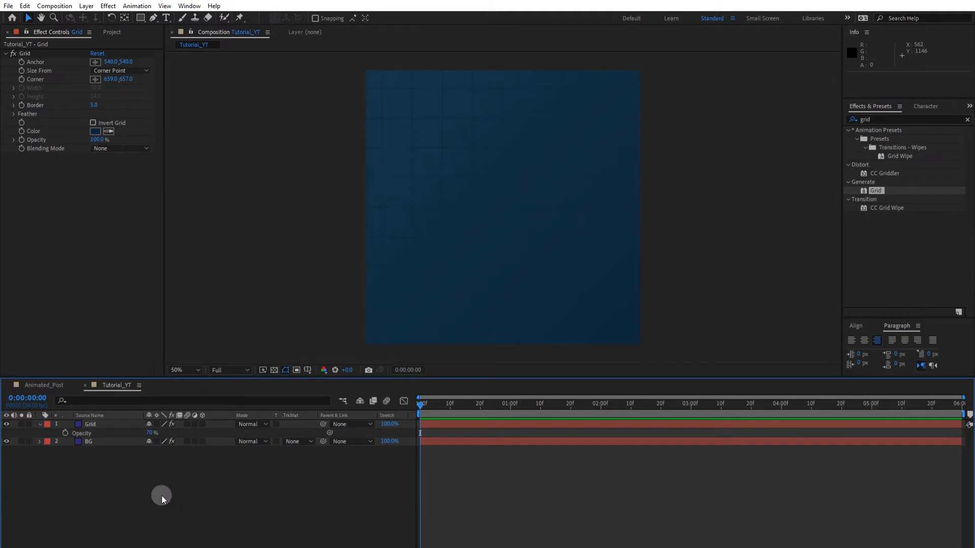
Step: Display the title/action safe guides over the Tutorial_YT composition
key("apostrophe")
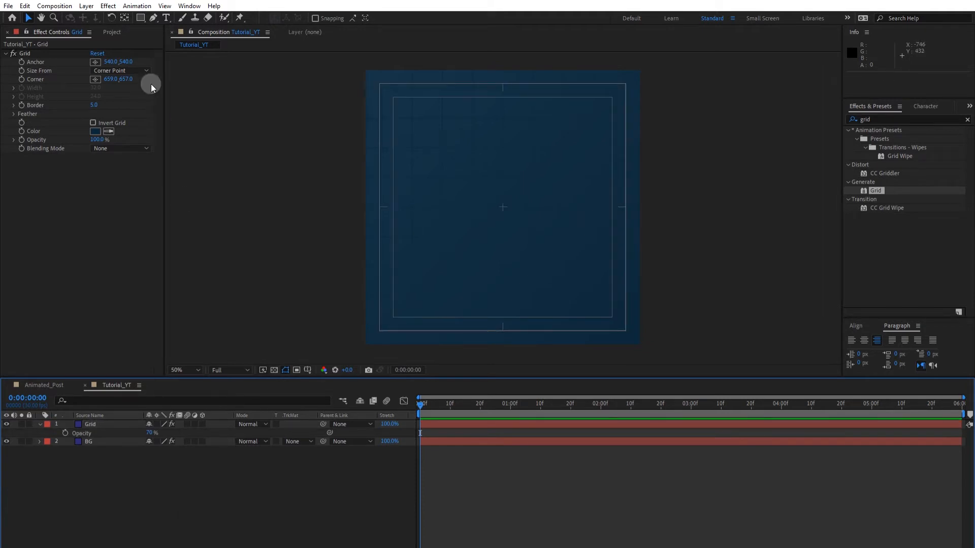
left_click(141, 20)
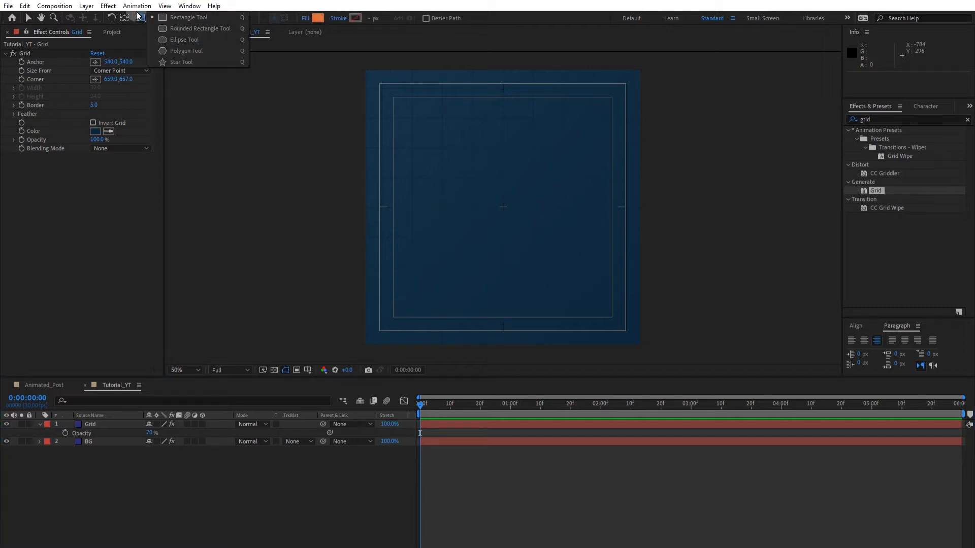
left_click(121, 497)
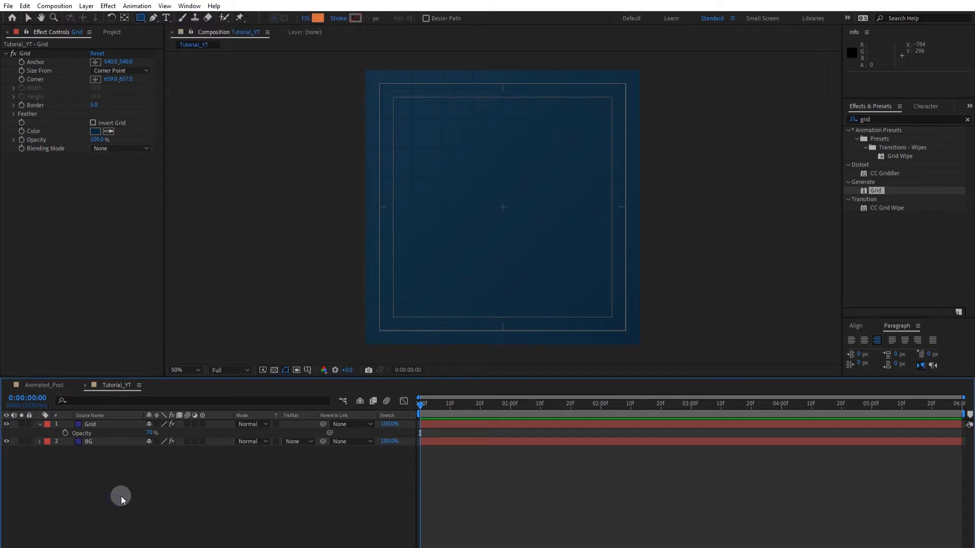
Step: Create an empty shape layer above Grid and name it Matte
right_click(151, 477)
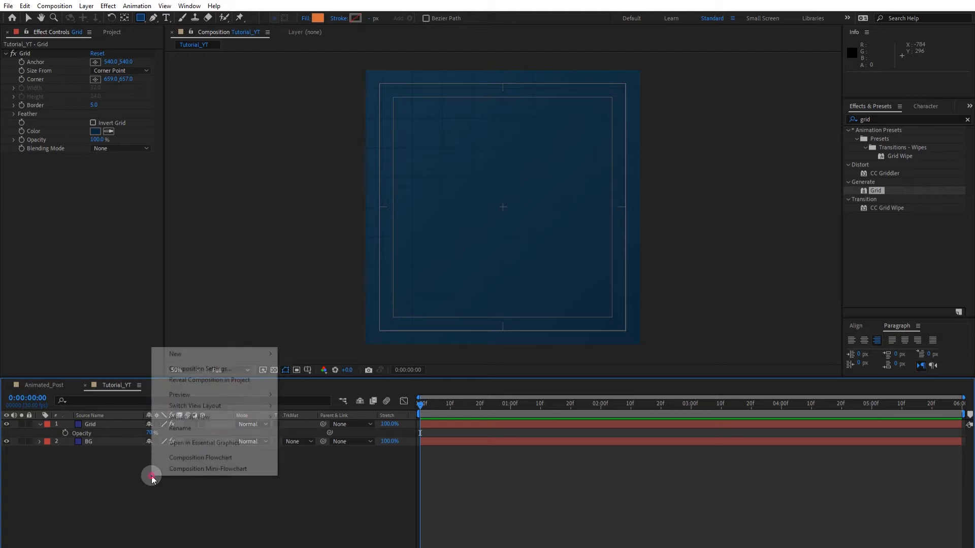
mouse_move(204, 355)
left_click(338, 424)
left_click(100, 426)
key("Return")
type("Matte")
key("Return")
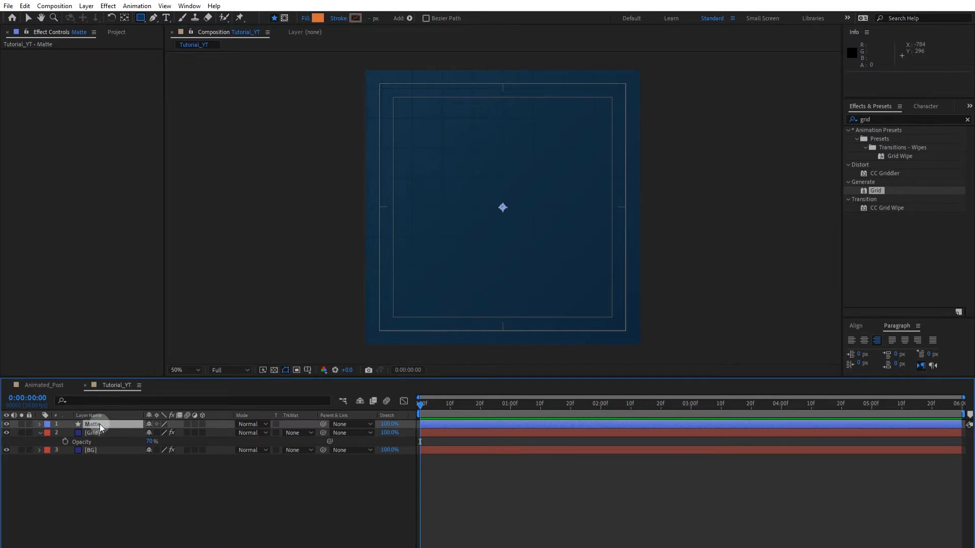
Step: Add an ellipse path and a fill to the contents of the Matte shape layer
left_click(40, 424)
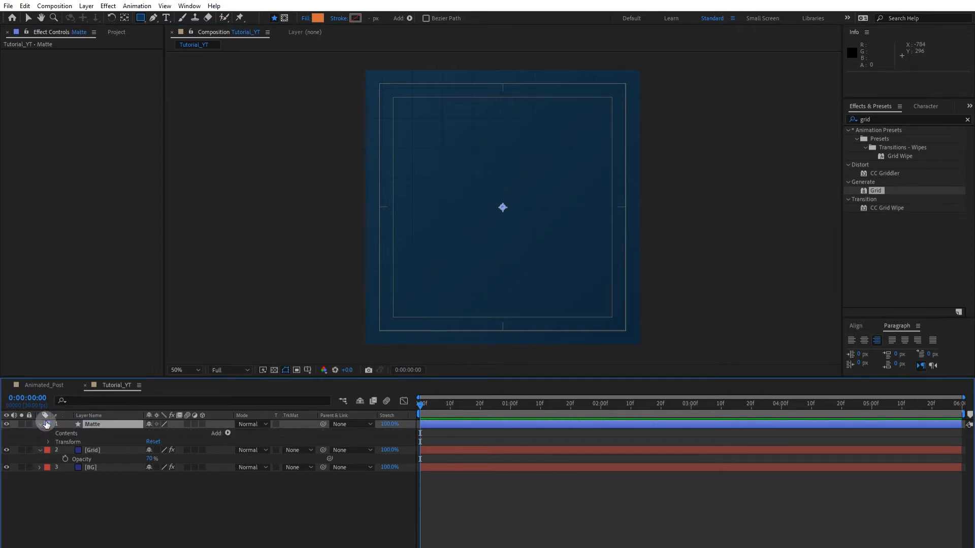
left_click(227, 433)
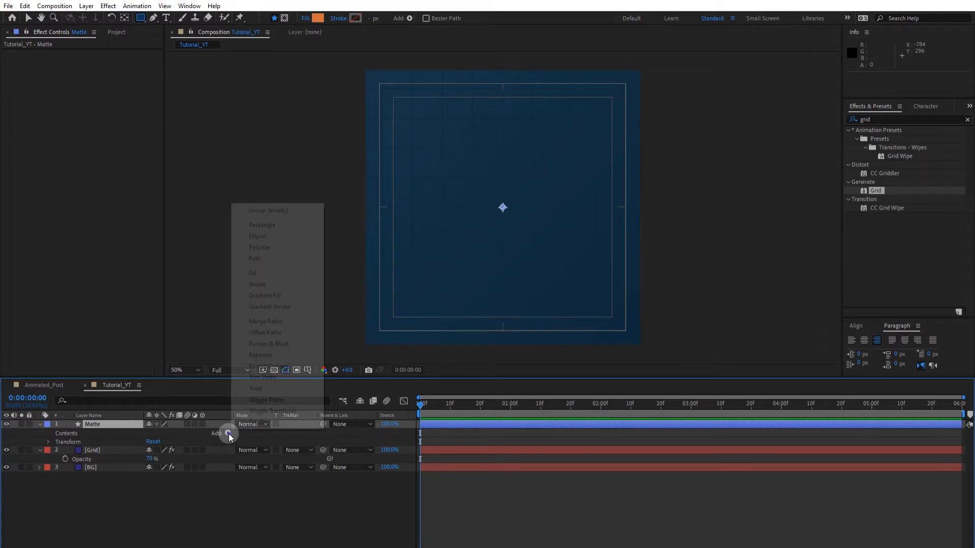
left_click(269, 236)
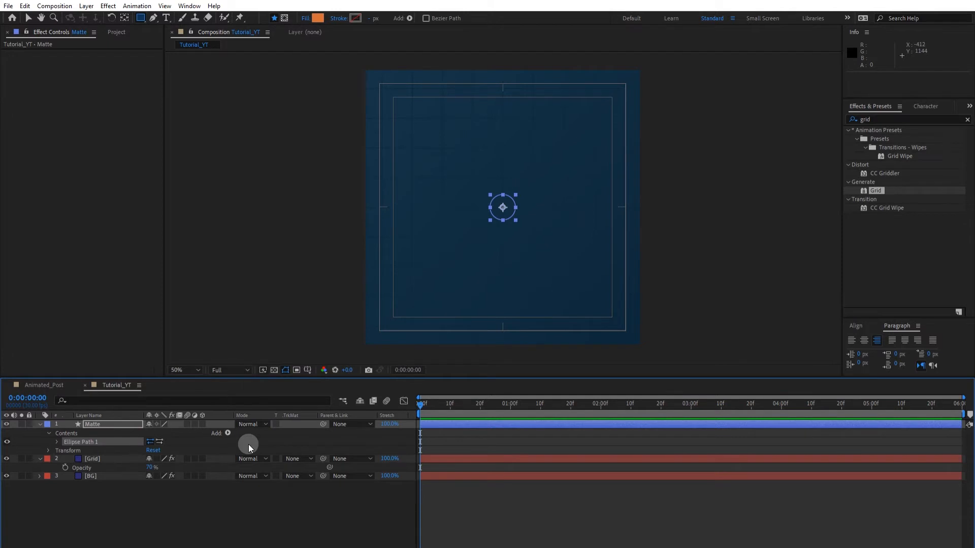
left_click(227, 433)
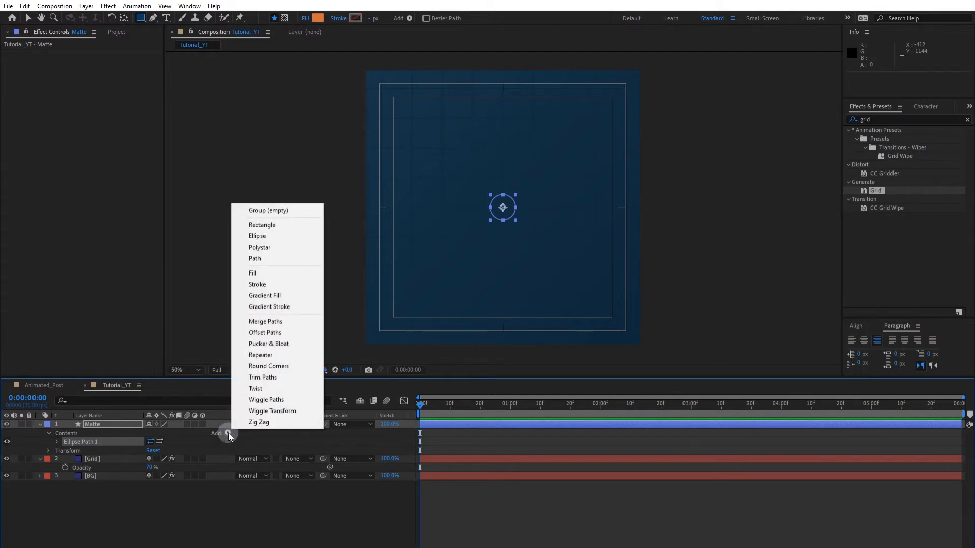
left_click(266, 277)
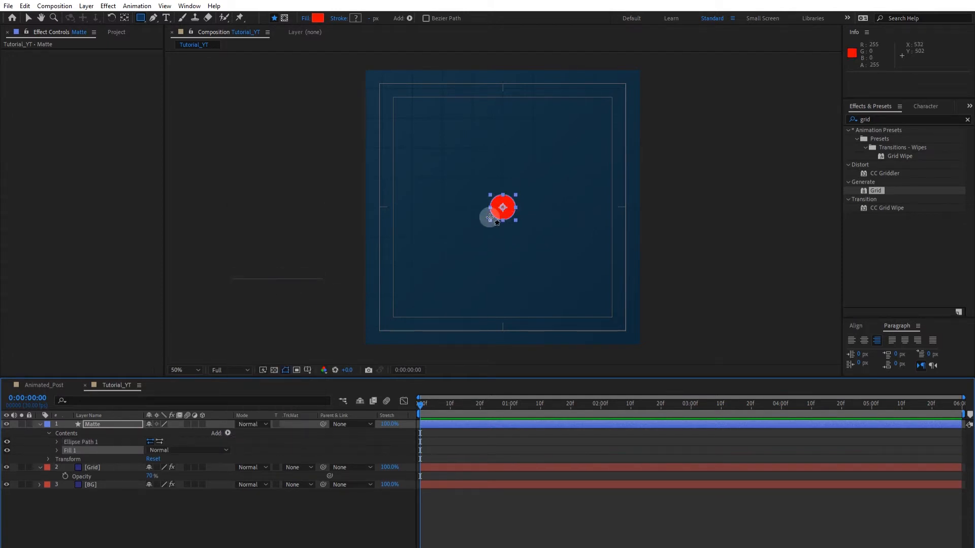
Step: Set the size of Matte's ellipse path to 584 x 584
left_click(41, 471)
left_click(50, 455)
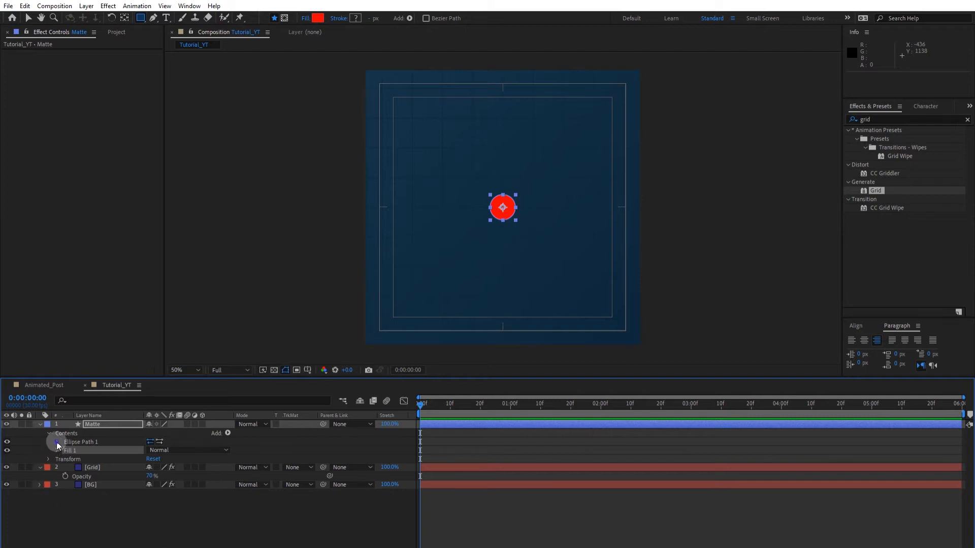
left_click(57, 442)
left_click_drag(161, 450, 398, 446)
left_click(307, 539)
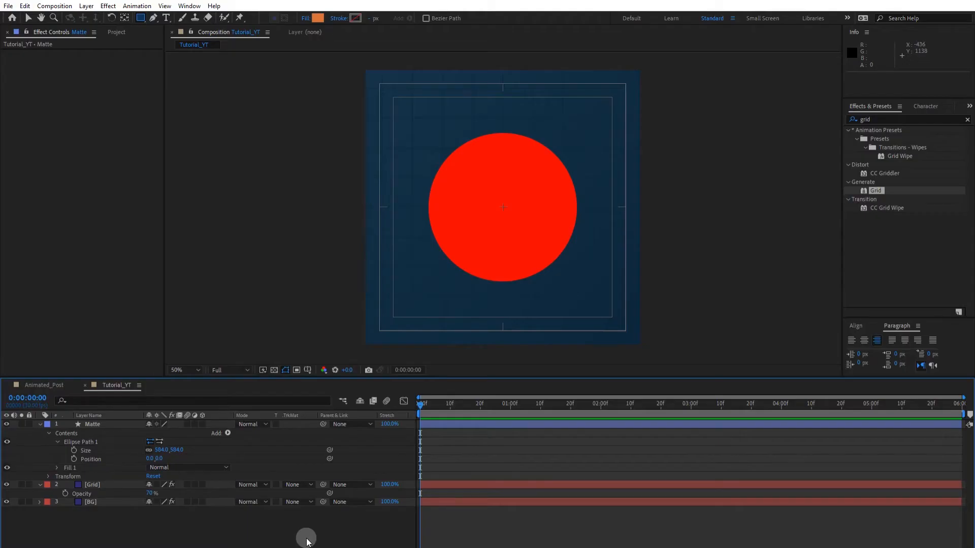
Step: Add the smiling manager photo from the Footage folder as the uppermost layer and scale it to 21%
left_click(116, 32)
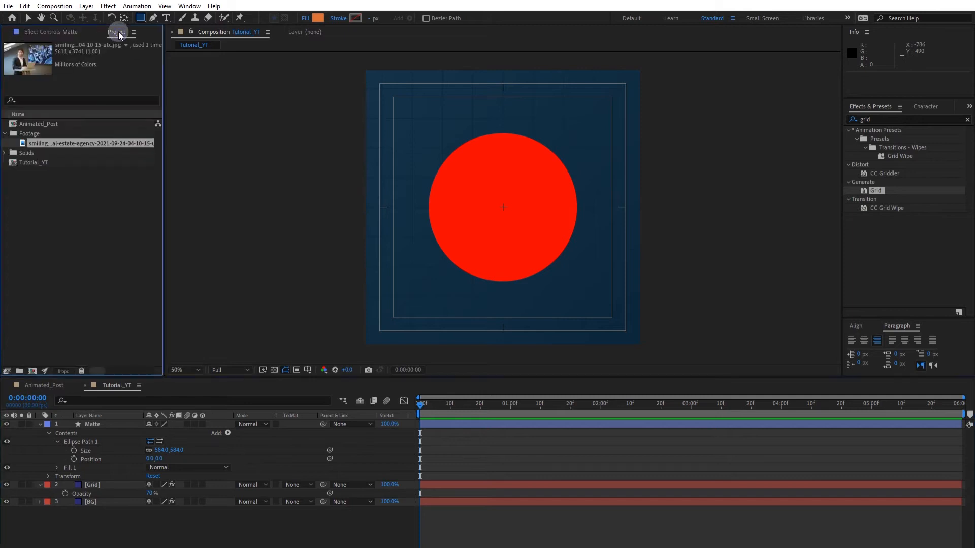
left_click_drag(50, 143, 502, 258)
left_click(108, 425)
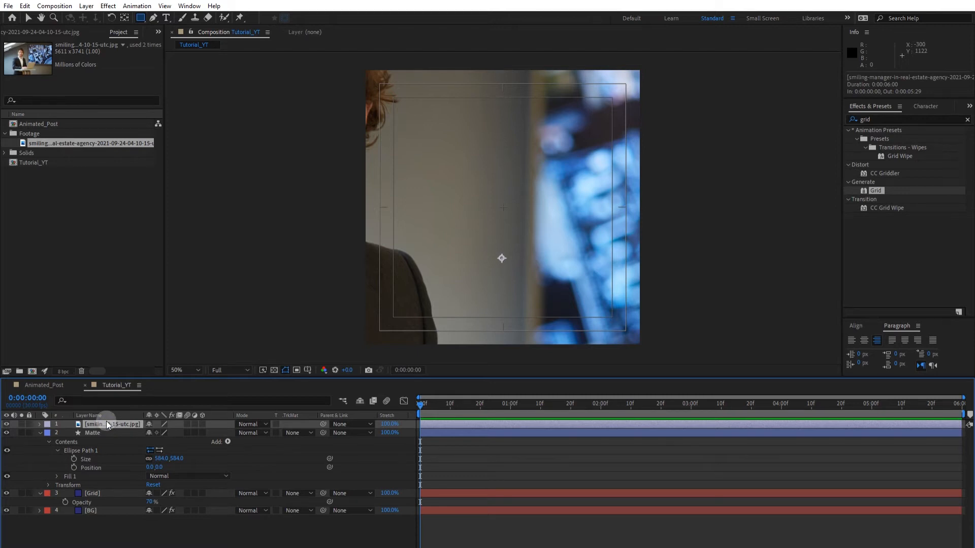
key("s")
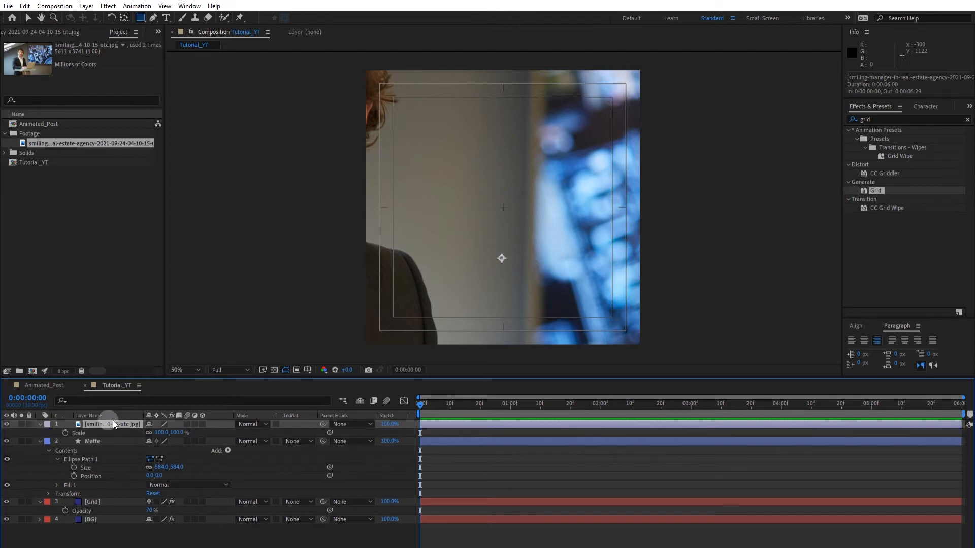
left_click_drag(161, 431, 132, 435)
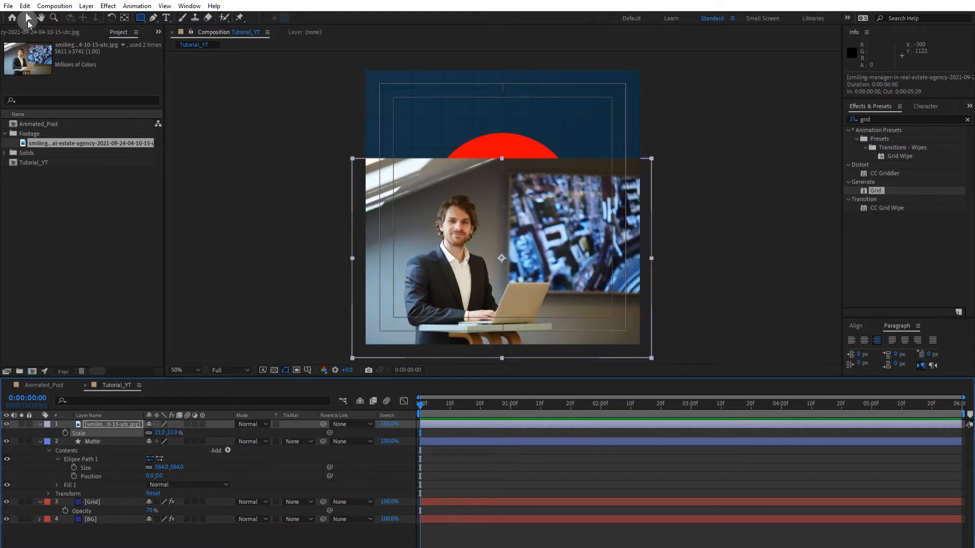
Step: Move the photo to about 728, 506 so the man sits over the center of the composition
left_click(28, 17)
left_click(476, 251)
left_click_drag(481, 250, 523, 195)
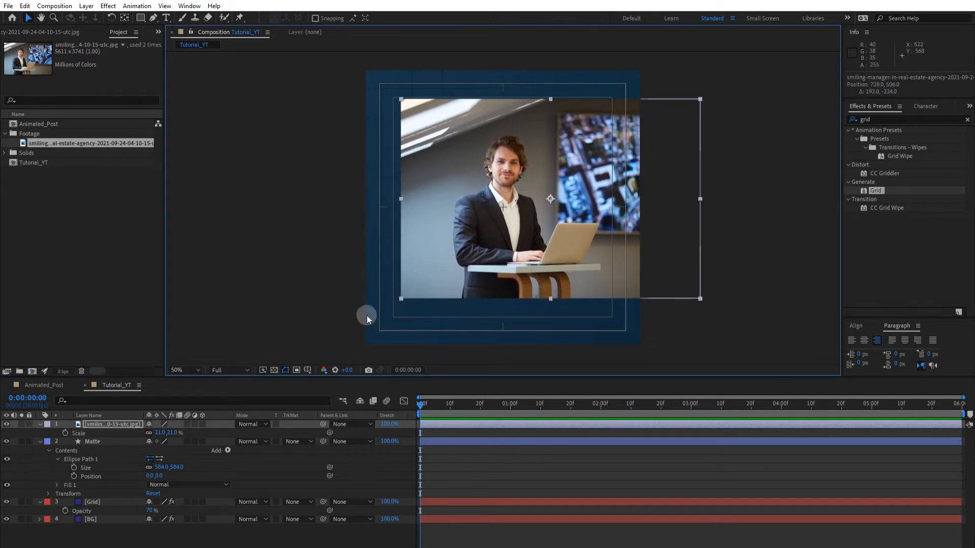
Step: Reduce the photo's opacity to 51% and nudge it to 724, 510 to frame the man within the red circle
left_click(104, 424)
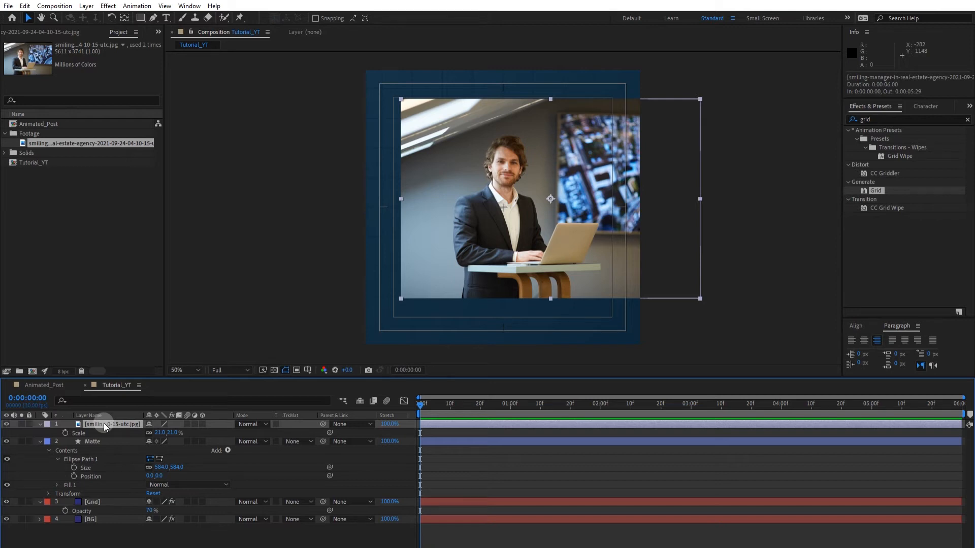
key("t")
left_click_drag(150, 432, 130, 436)
left_click(96, 425)
left_click_drag(501, 217, 499, 217)
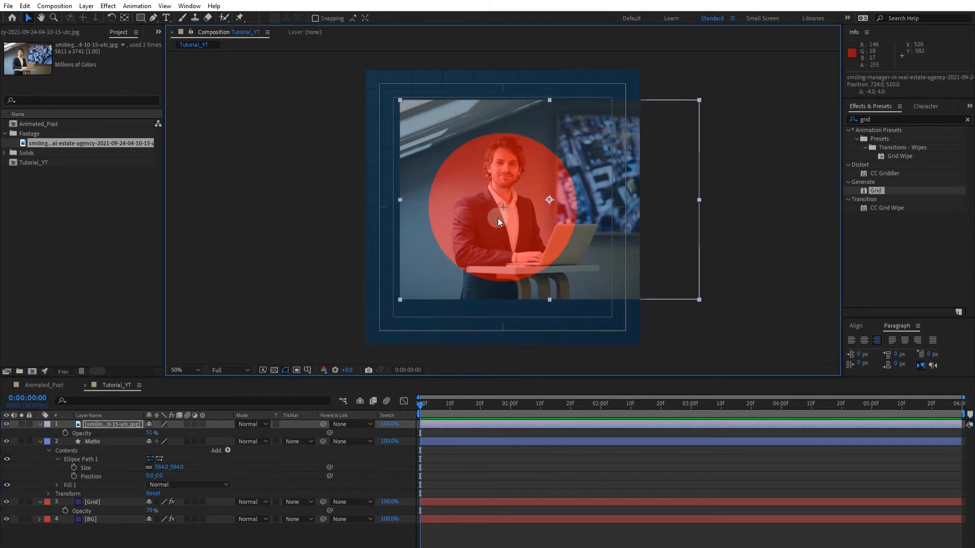
Step: Restore the photo's opacity to 100% and move its layer directly below Matte
left_click(150, 433)
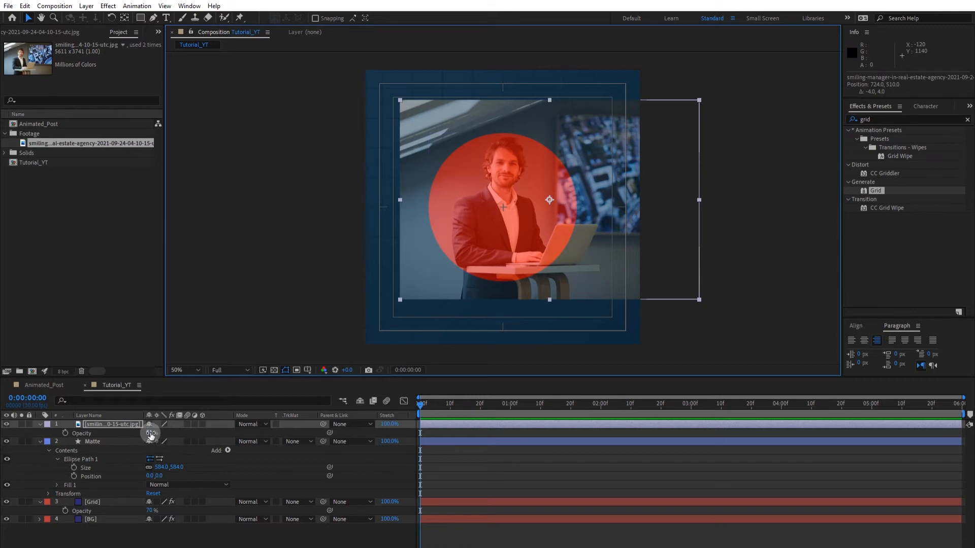
left_click_drag(150, 433, 261, 430)
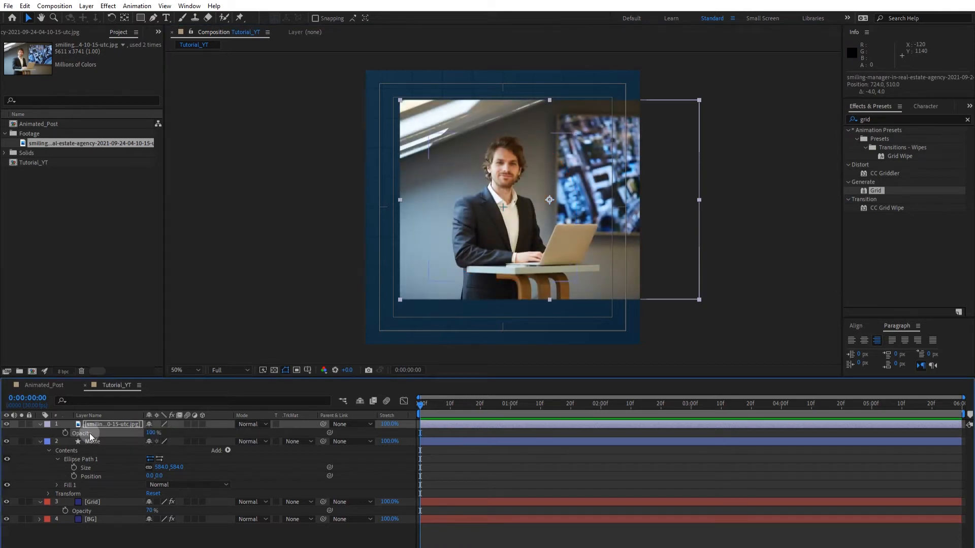
left_click_drag(96, 426, 104, 483)
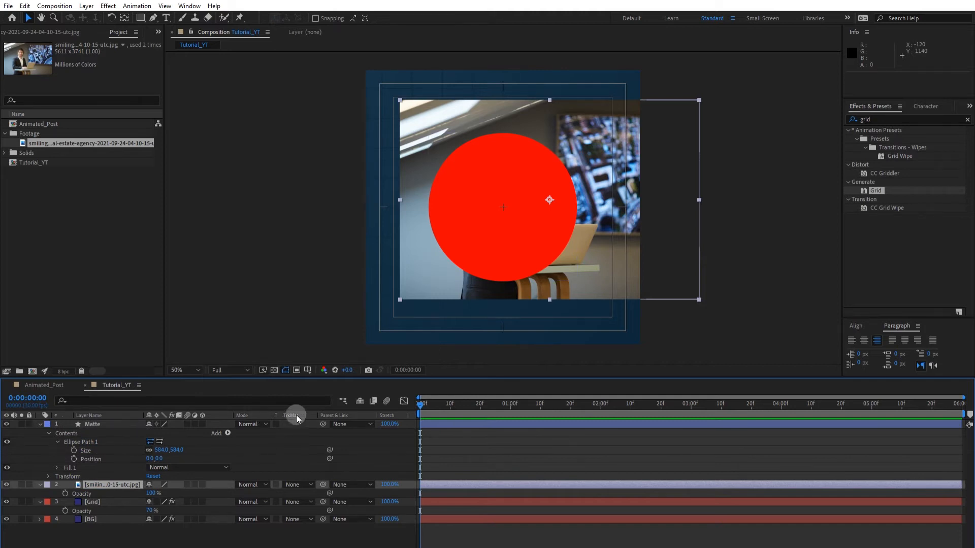
Step: Set the photo layer's track matte to Alpha Matte "Matte"
left_click(295, 486)
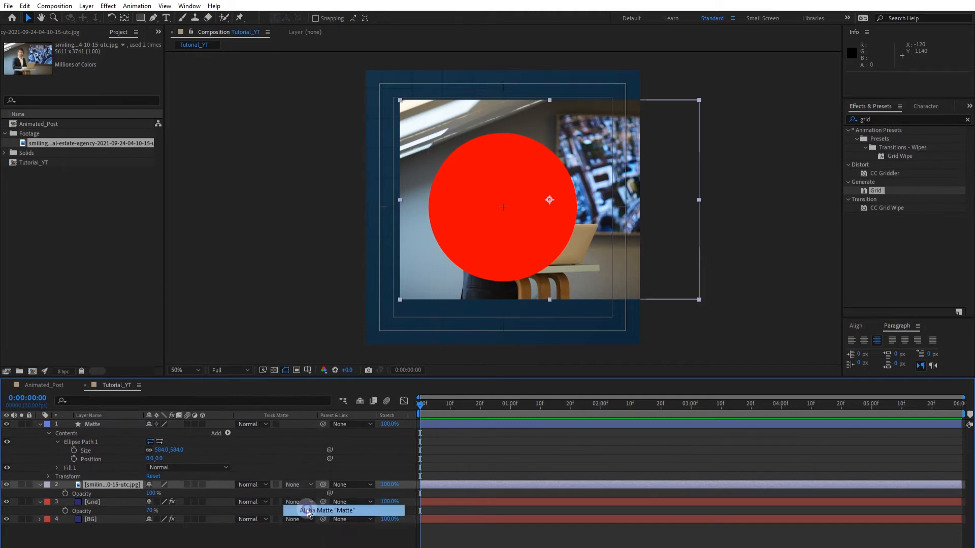
left_click(305, 510)
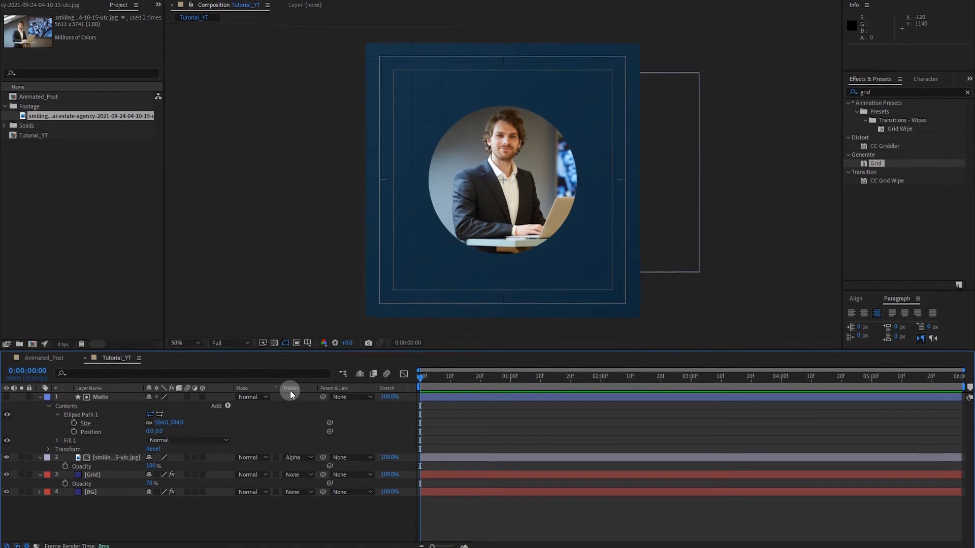
left_click(17, 541)
left_click(17, 542)
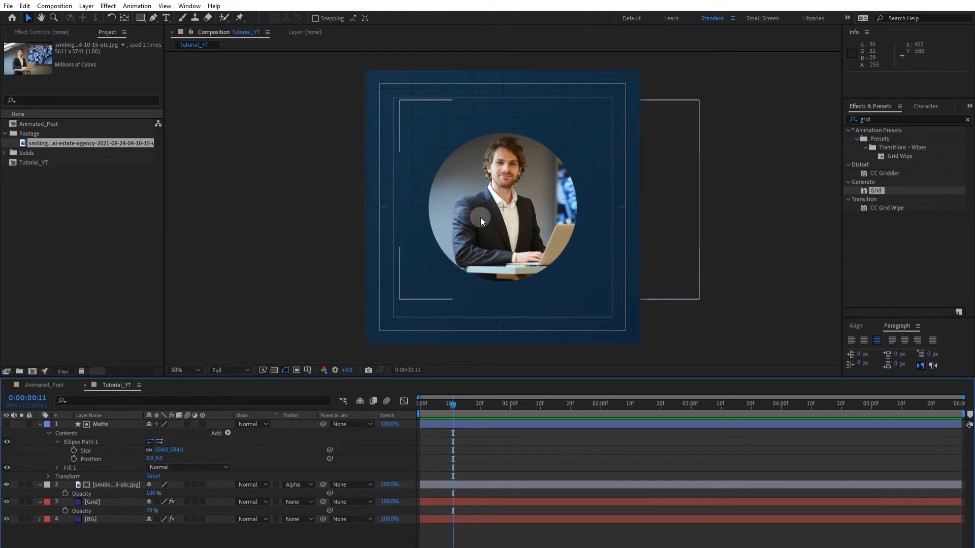
Step: Collapse the Matte layer's properties and duplicate the layer
left_click(39, 425)
left_click(104, 424)
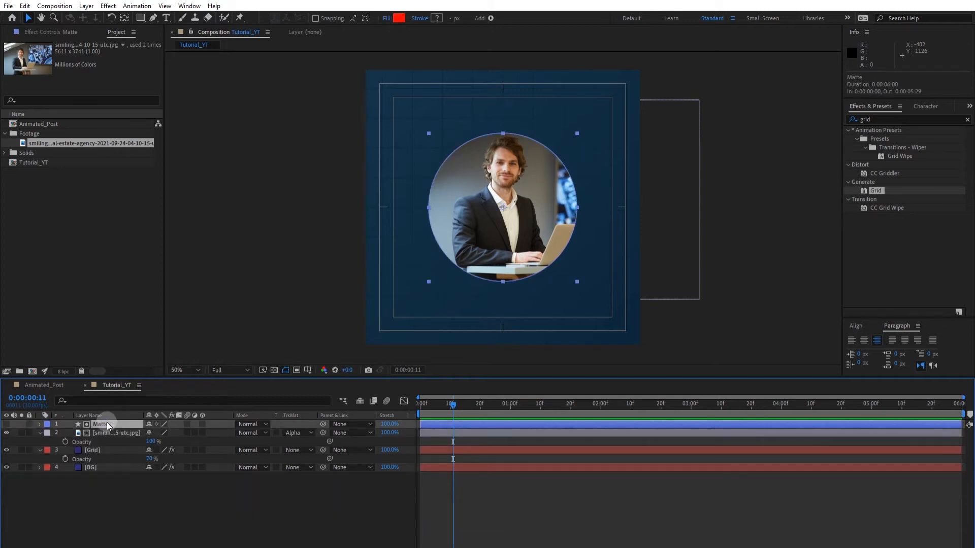
key("ctrl+d")
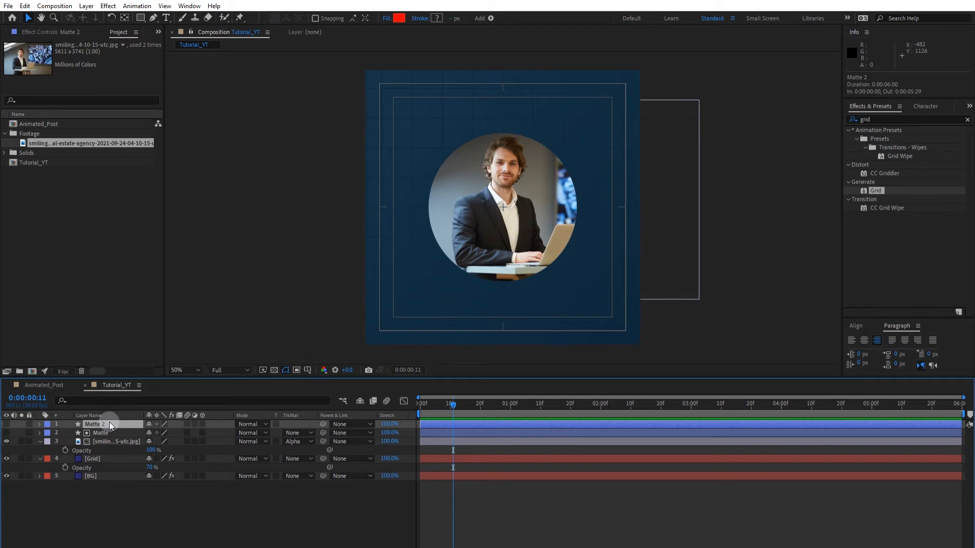
Step: Rename the duplicated matte layer as Circle, make it visible and move it directly below the photo layer
key("Return")
type("Circle")
key("Return")
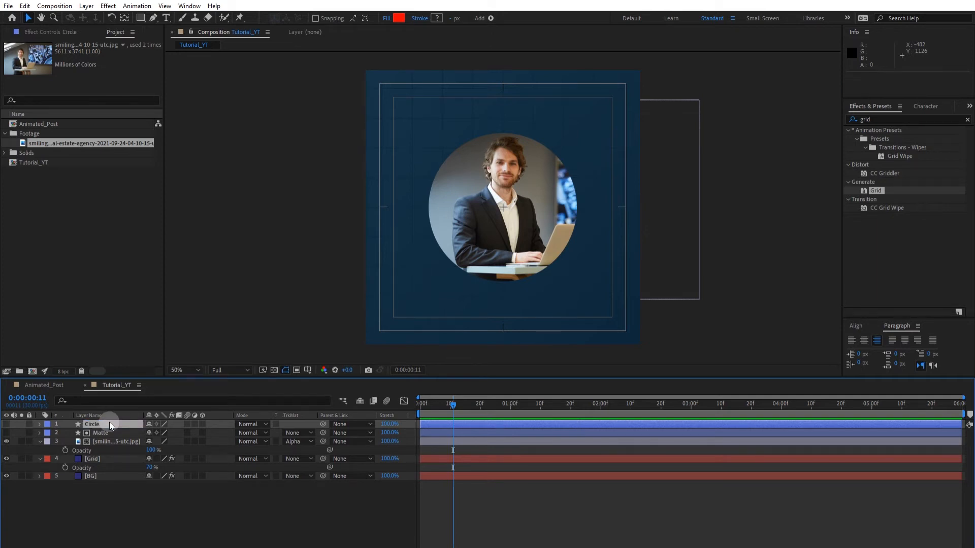
left_click(6, 424)
left_click_drag(99, 424, 102, 444)
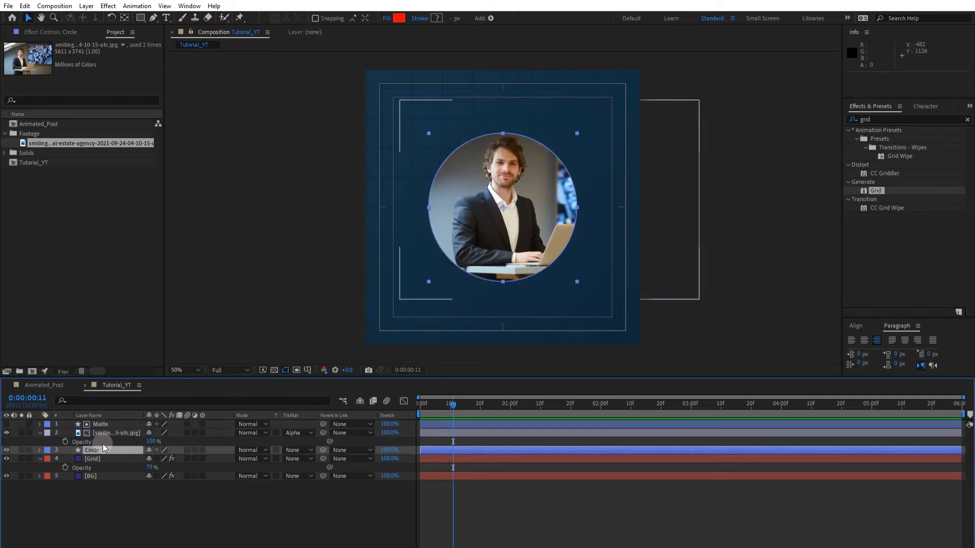
Step: Enlarge the Circle layer's ellipse path to a size of 616, 616 so it forms a ring around the photo
left_click(109, 453)
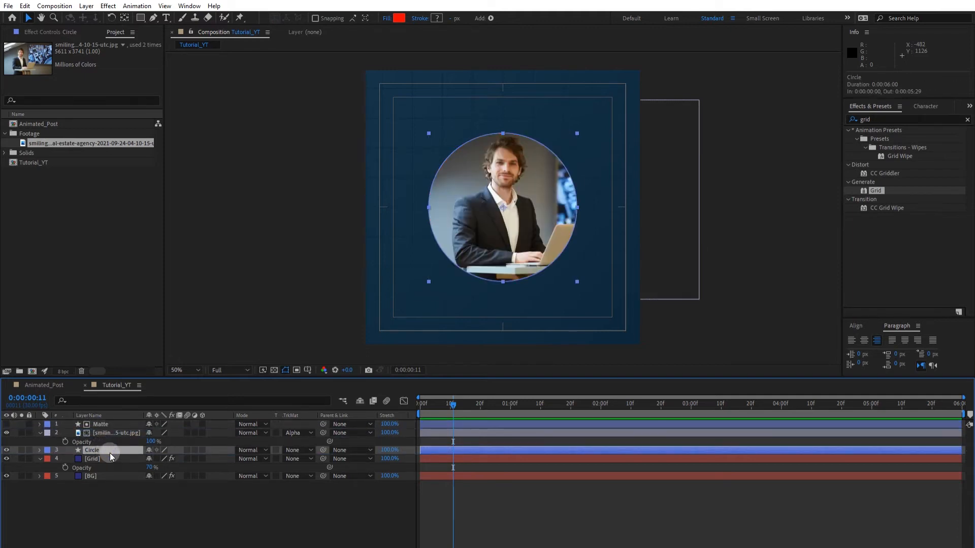
key("u")
key("u")
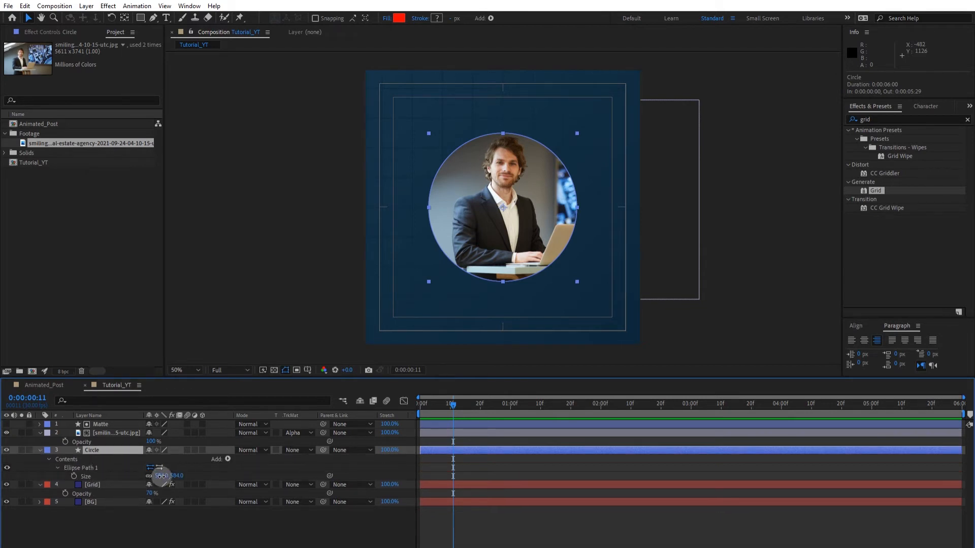
left_click_drag(162, 476, 179, 477)
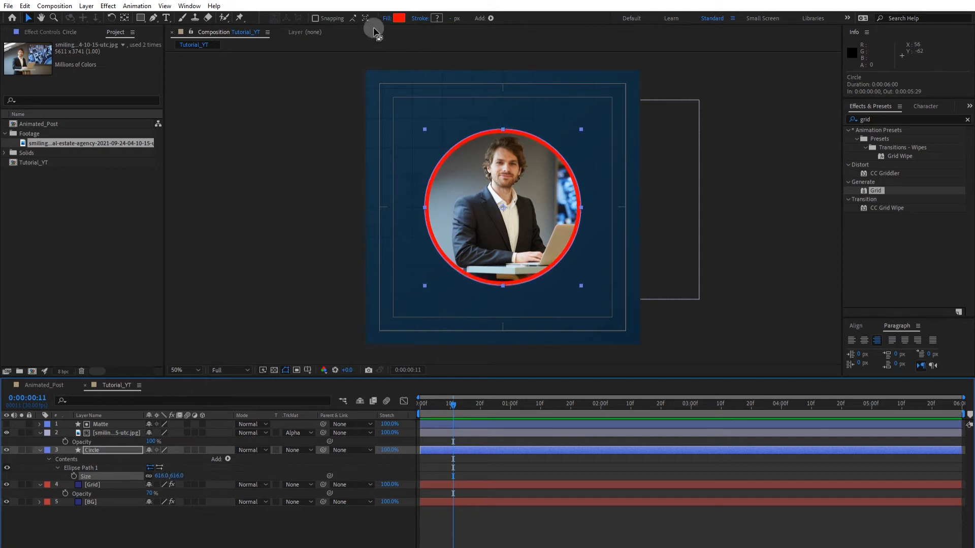
Step: Change the Circle shape's fill color to orange F28900
left_click(404, 19)
left_click_drag(224, 242, 230, 265)
mouse_move(210, 169)
left_mouse_down()
mouse_move(227, 190)
mouse_move(234, 153)
left_mouse_up()
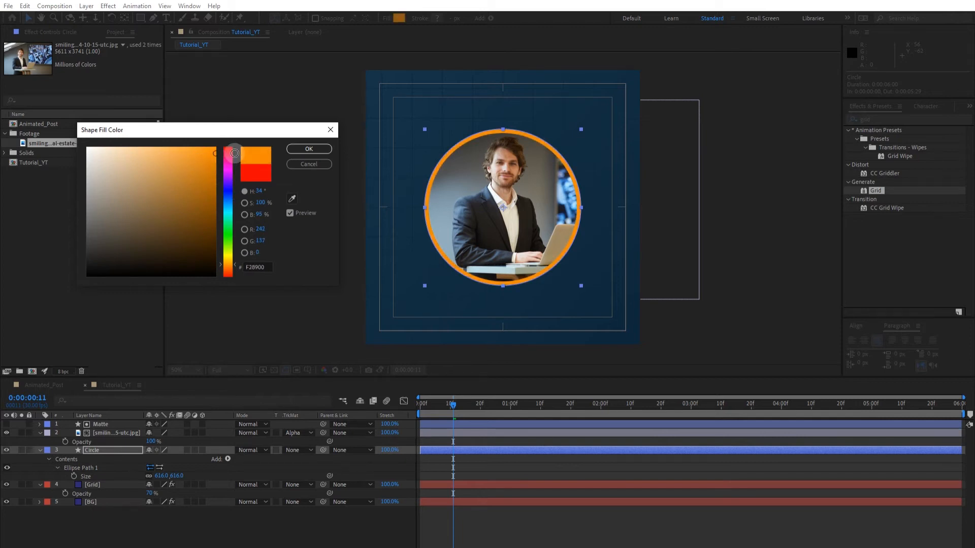
left_click(311, 148)
Step: Check the diagonal lines in Animated_Post, return to Tutorial_YT and set the Pen tool to no fill with a 5 px stroke
left_click(45, 386)
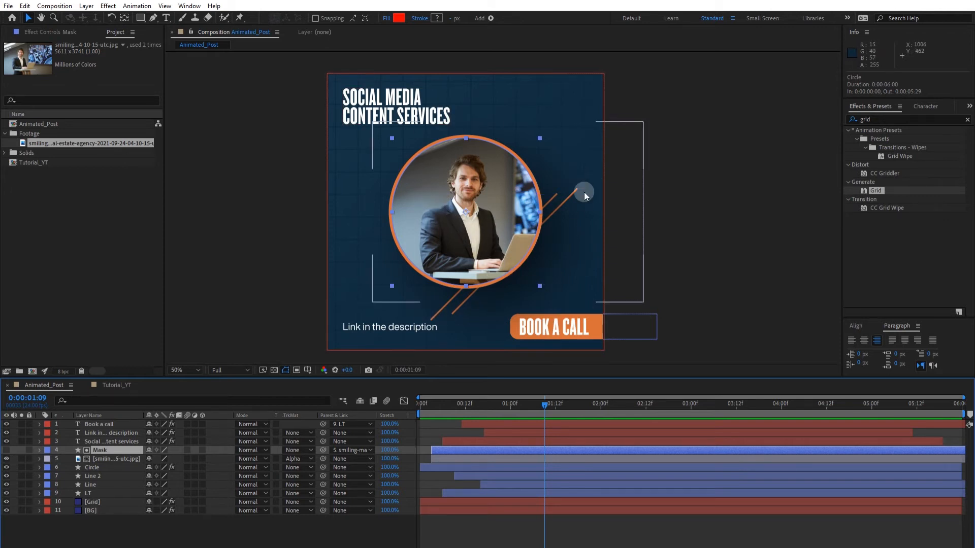
left_click(121, 387)
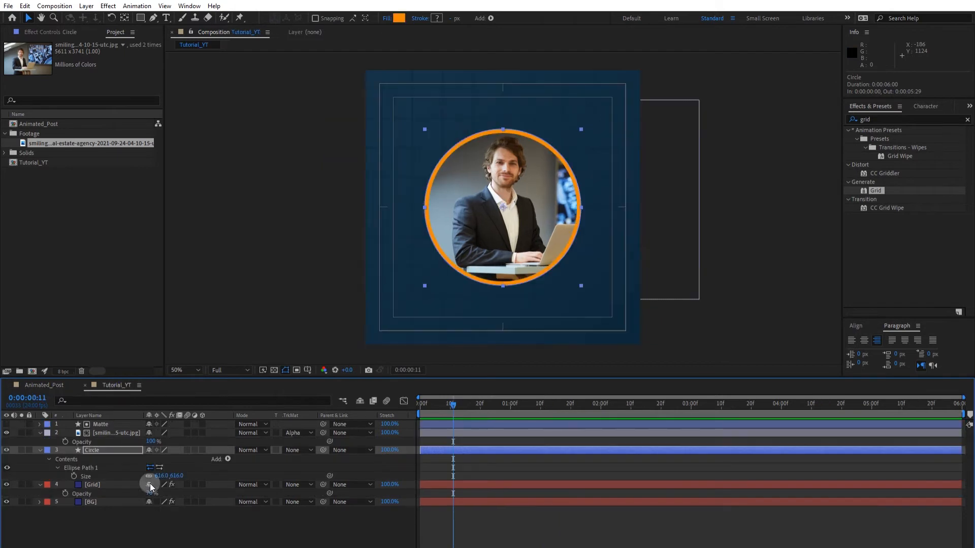
left_click(190, 533)
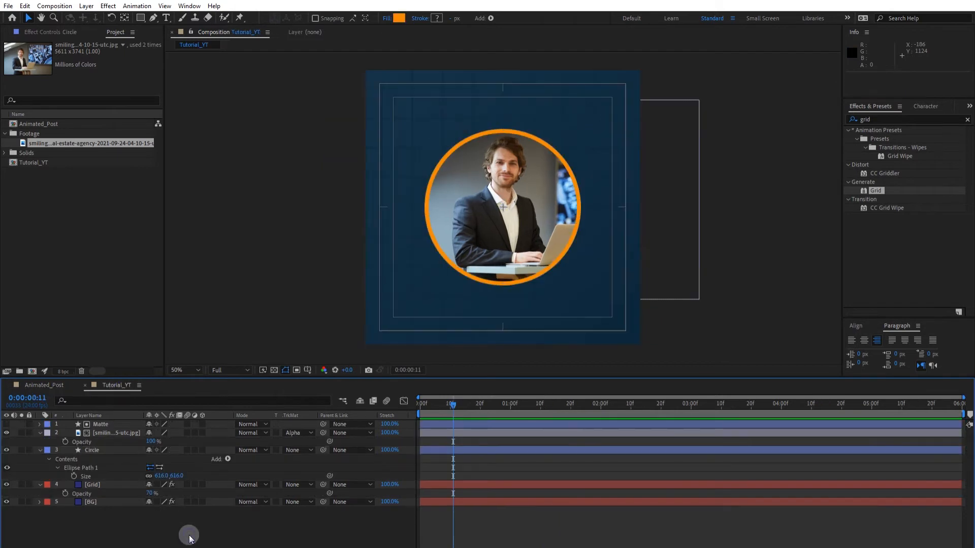
left_click(153, 18)
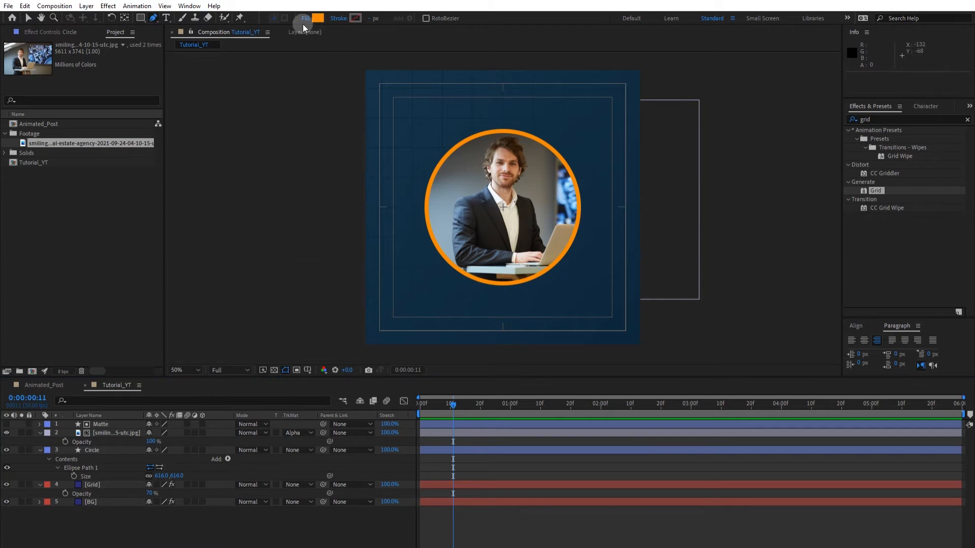
left_click(303, 21)
left_click(18, 18)
left_click(61, 77)
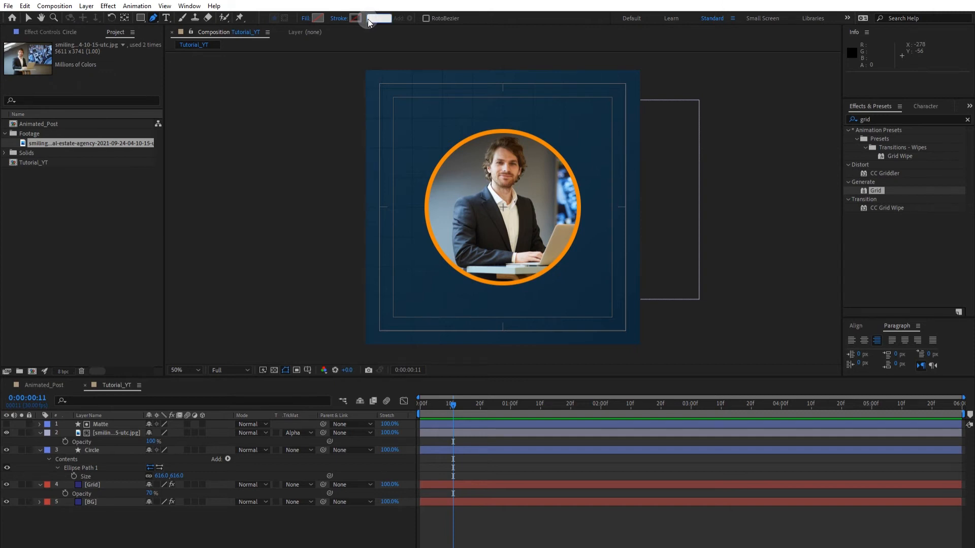
type("5")
Step: Set the stroke color to F28900 by sampling the orange ring around the photo
left_click(360, 19)
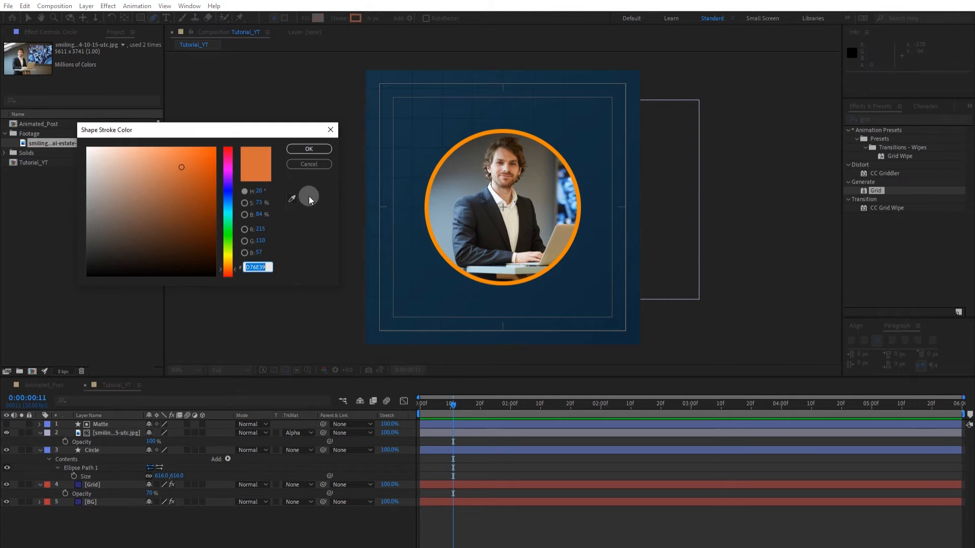
left_click(286, 199)
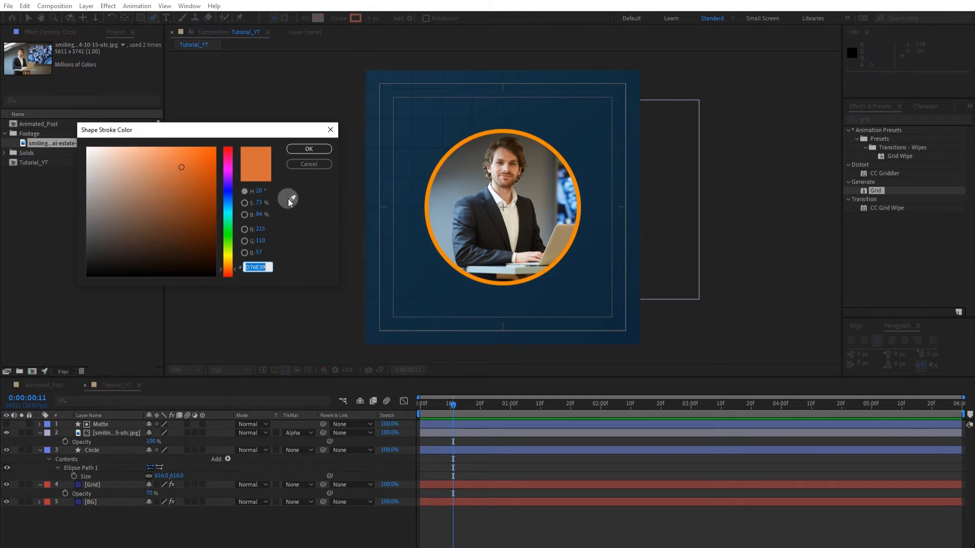
left_click(448, 153)
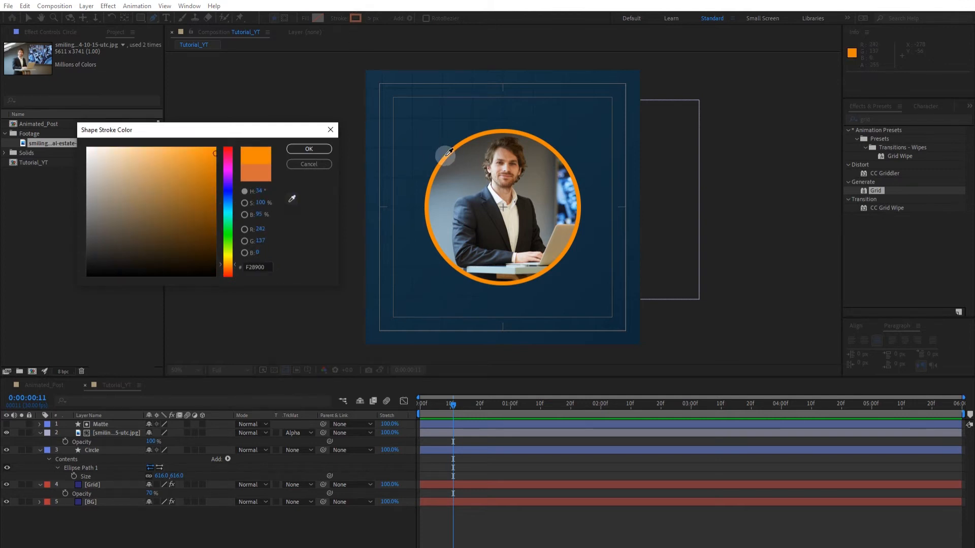
left_click(308, 149)
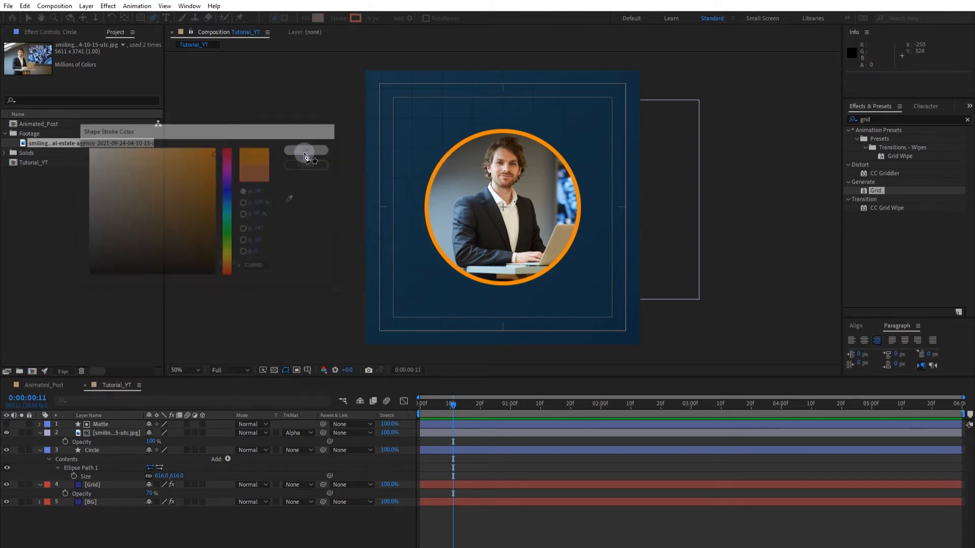
Step: Draw a diagonal line from below the circle's lower-left edge to beyond its right edge, with a 9 px stroke width
left_click(453, 300)
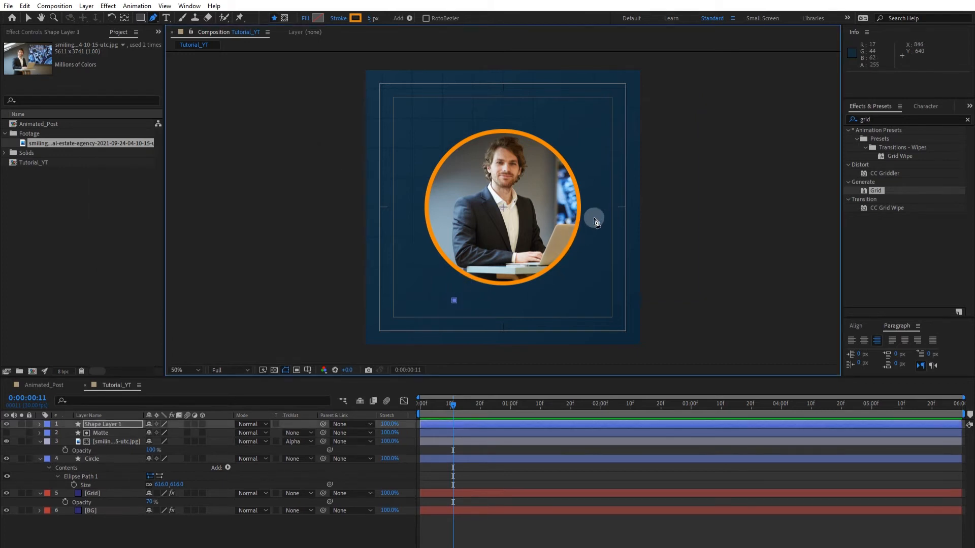
left_click(592, 203)
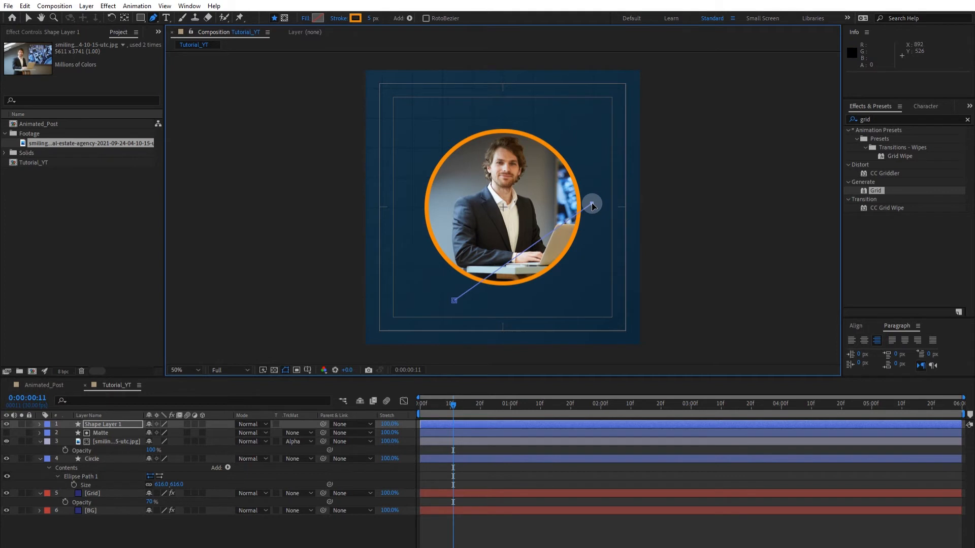
left_click_drag(592, 203, 595, 190)
left_click(371, 19)
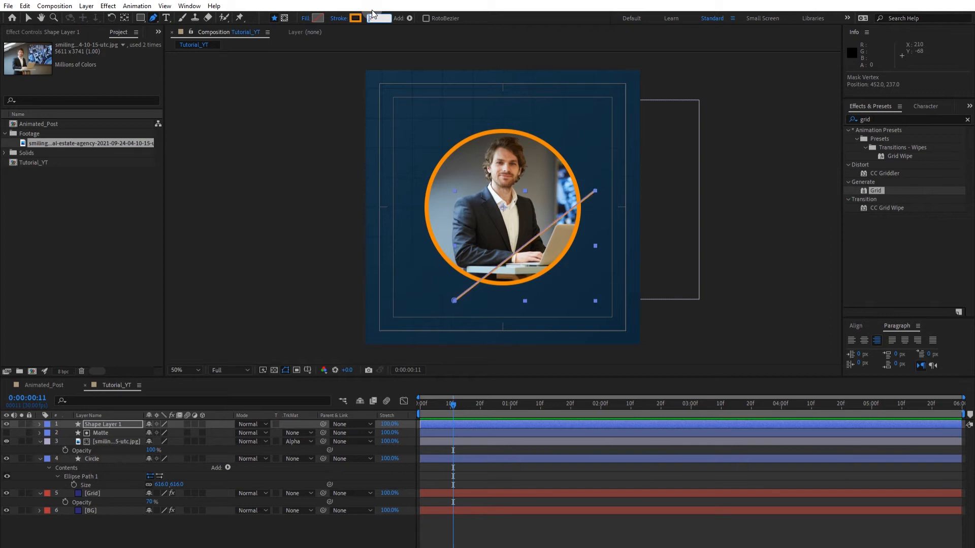
type("9")
key("Return")
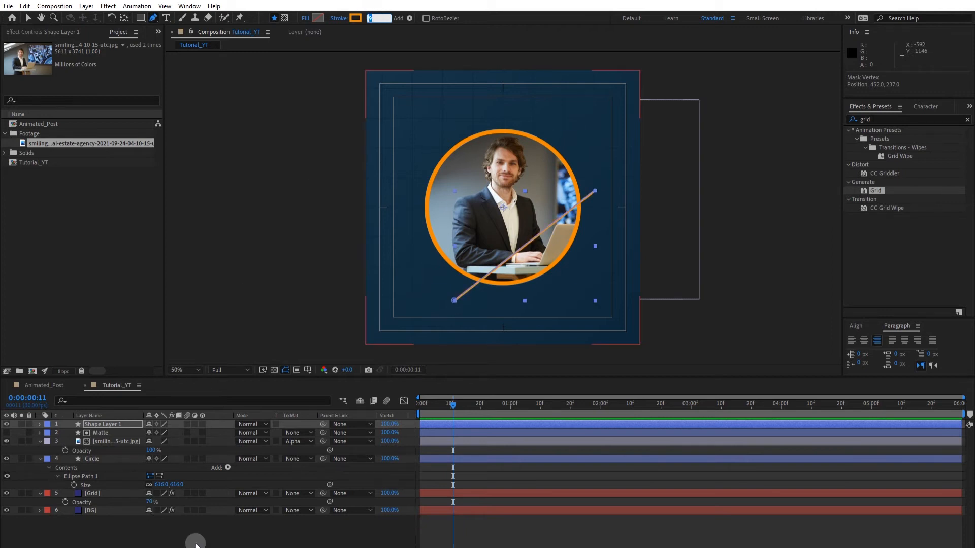
Step: Move the new line's layer directly below Circle and rename it Line_01
left_click(189, 537)
left_click_drag(110, 422, 111, 484)
left_click(159, 542)
left_click(101, 485)
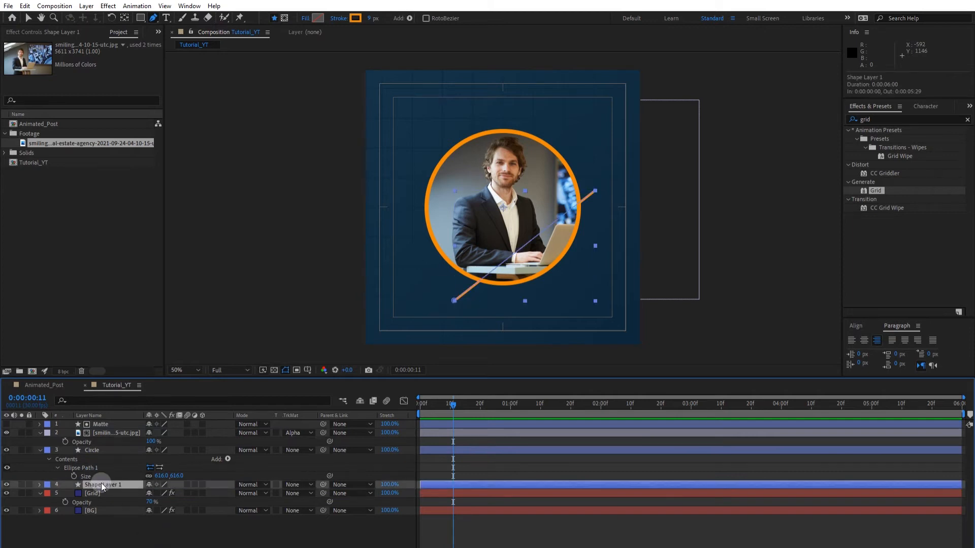
key("Return")
type("Line_01")
key("Return")
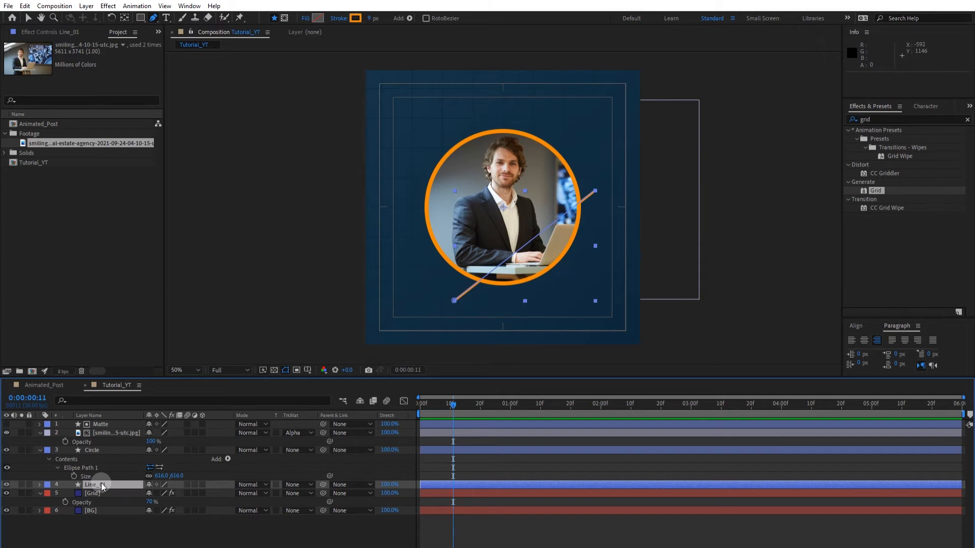
Step: Duplicate Line_01 and shift the copy slightly to the right to form two parallel diagonal lines
key("ctrl+d")
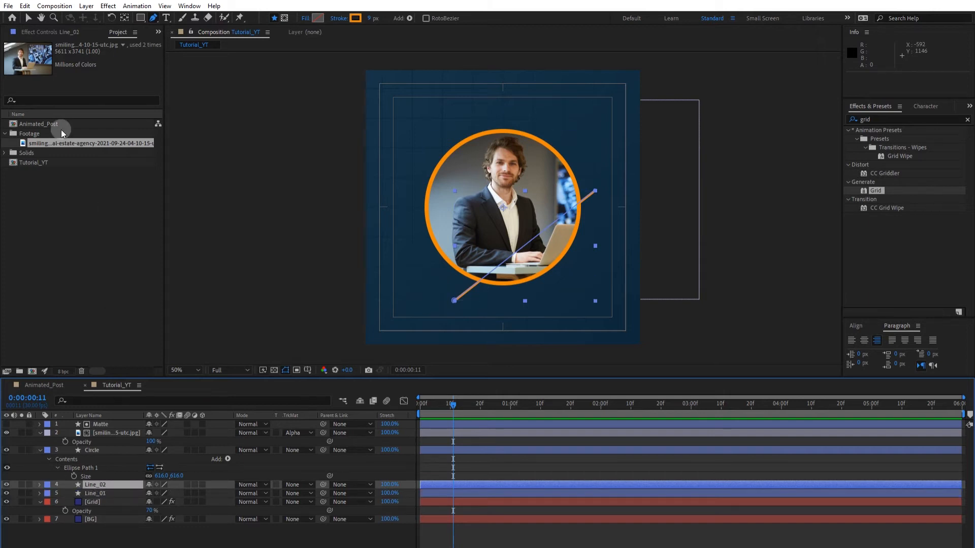
left_click(29, 19)
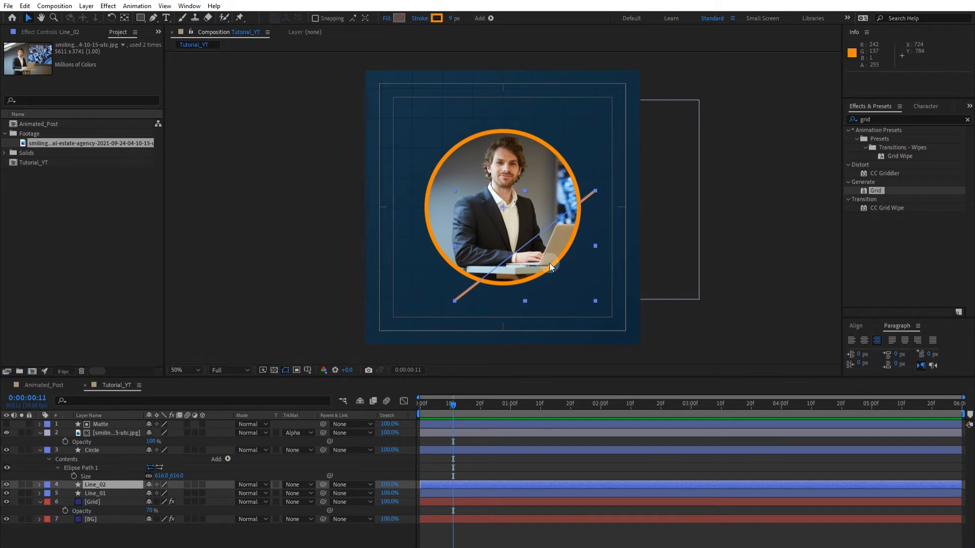
left_click_drag(534, 242, 547, 242)
left_click(325, 541)
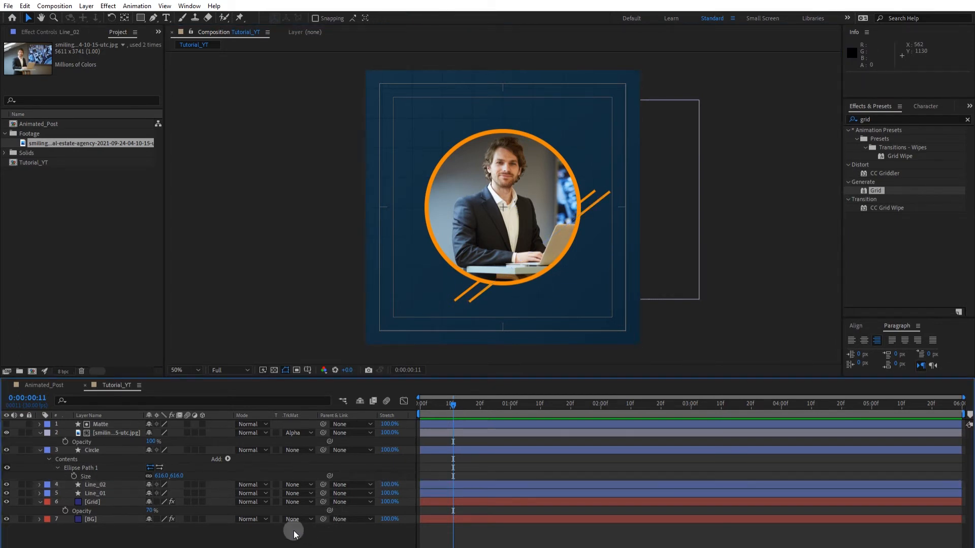
Step: Find the Drop Shadow effect and apply it to the Circle layer
left_click(104, 449)
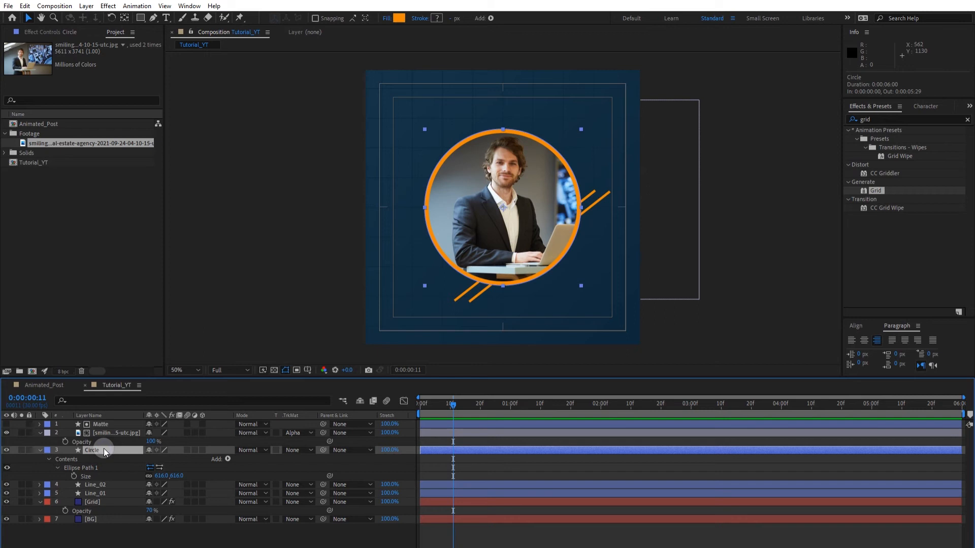
left_click(892, 120)
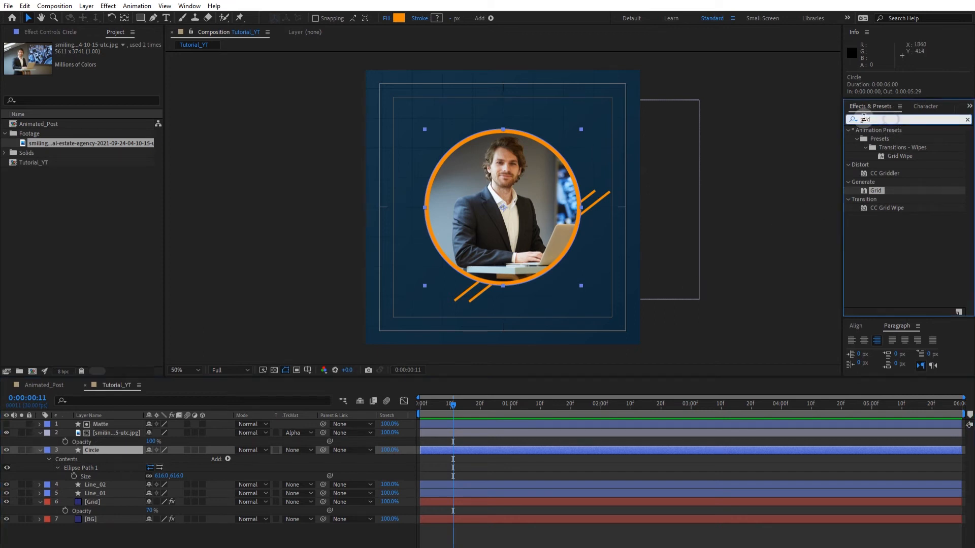
type("drop sh")
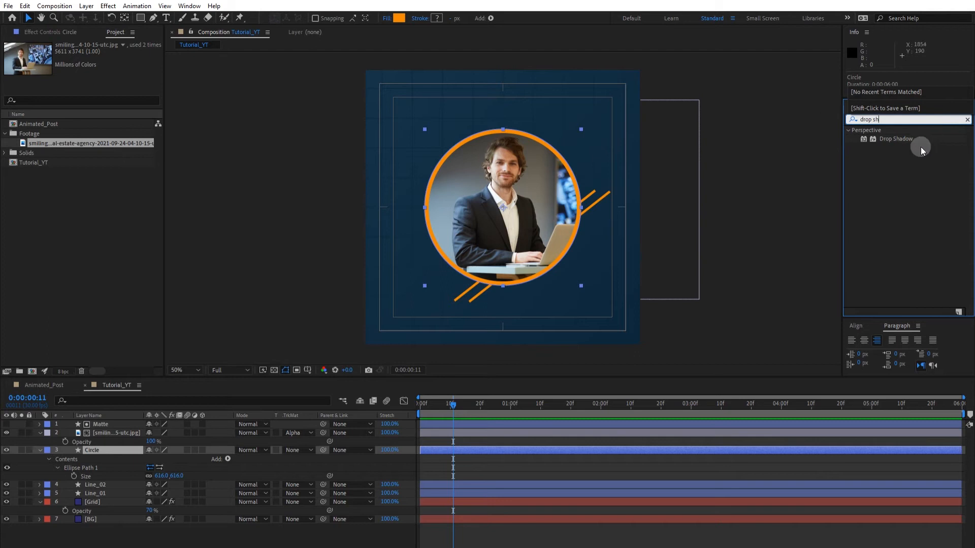
left_click_drag(900, 137, 117, 448)
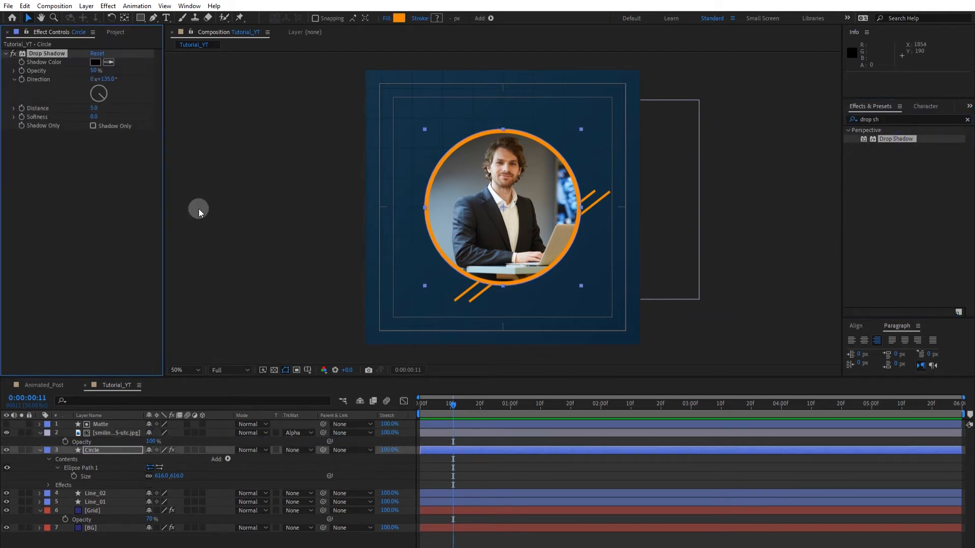
Step: Set the Circle's drop shadow to distance 62, softness 176 and opacity 57%
left_click_drag(103, 112, 133, 144)
left_click_drag(95, 117, 180, 121)
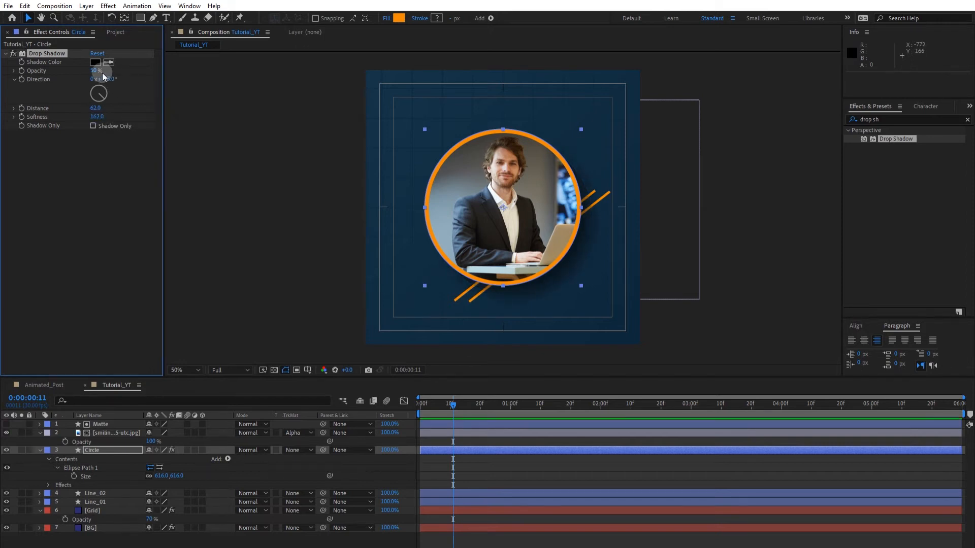
left_click_drag(96, 71, 101, 70)
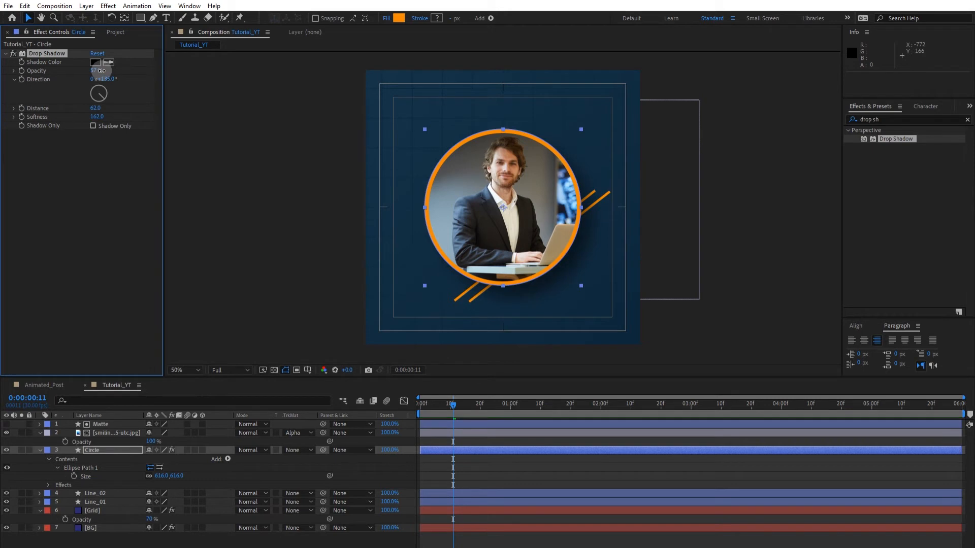
left_click_drag(100, 117, 107, 116)
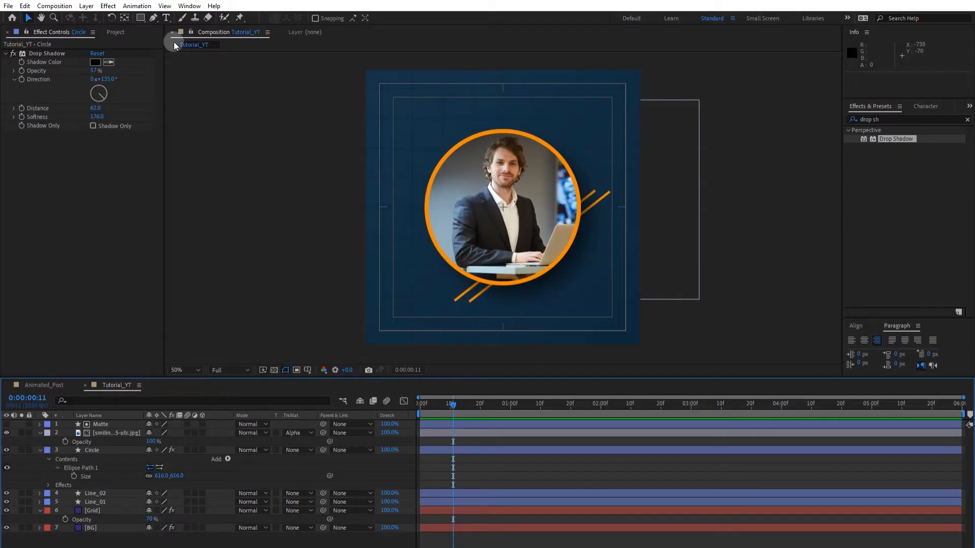
Step: Add a two-line text reading "Social Media" and "Content services" in the upper-left area of the composition
left_click(167, 18)
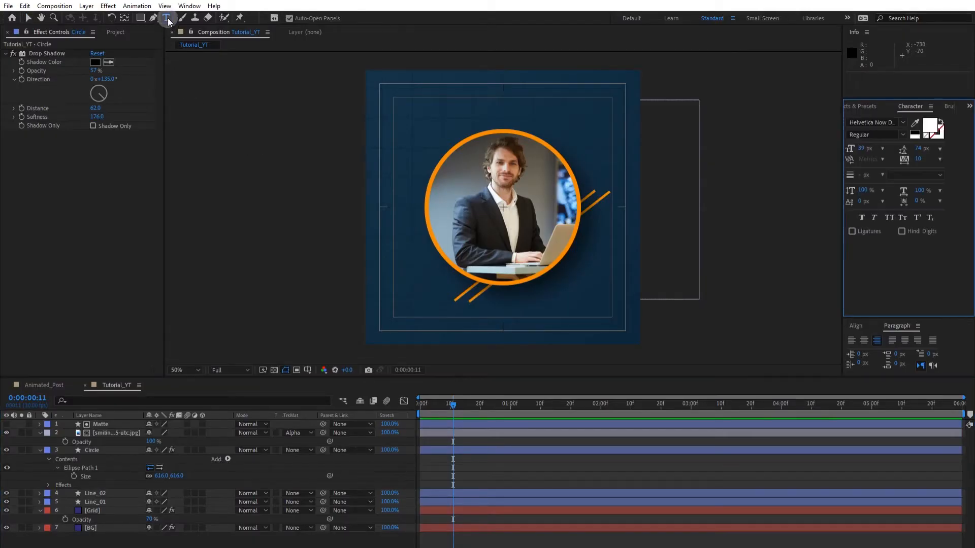
left_click(386, 98)
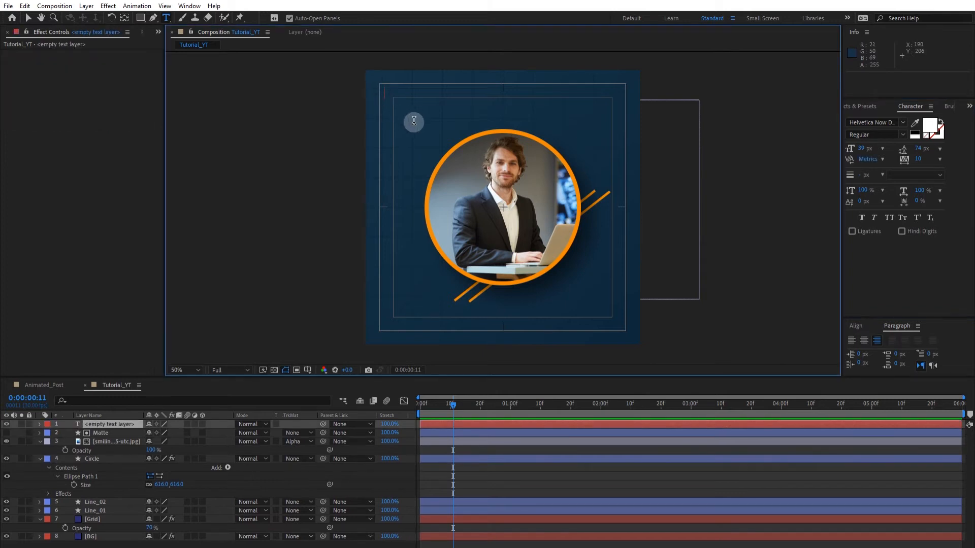
type("Social Me")
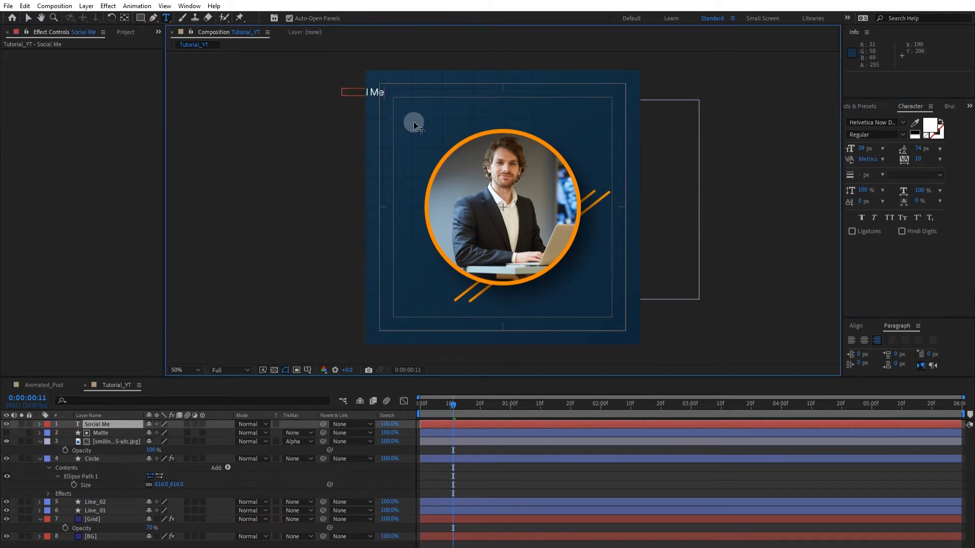
type("dia")
key("Return")
type("Conte")
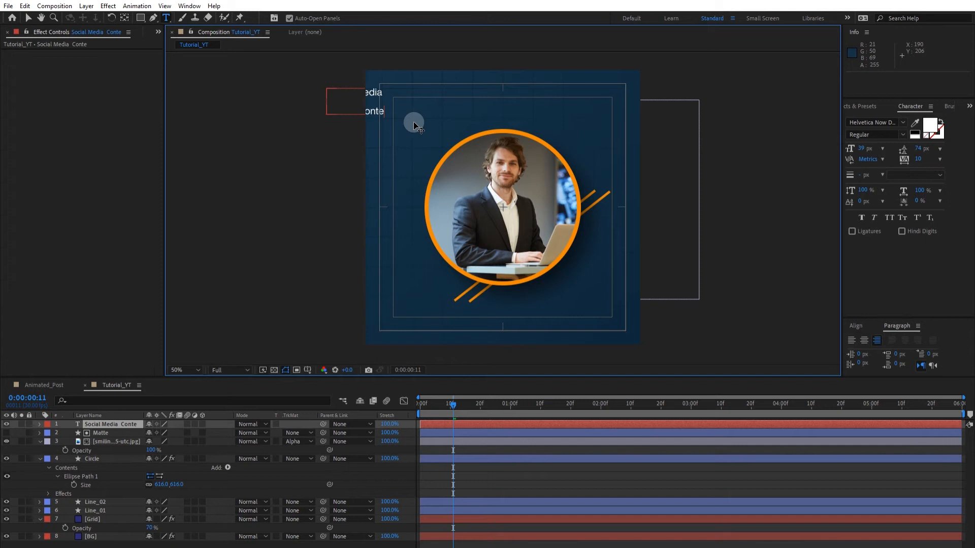
type("nt services")
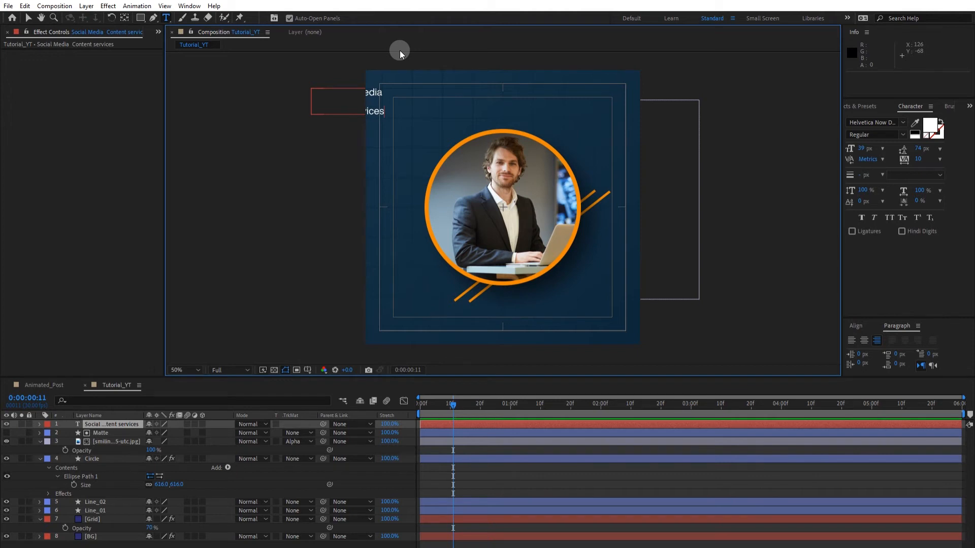
Step: Format the heading in Knockout HTF67-FullBantamwt, all caps, 101 px and left-aligned
key("ctrl+a")
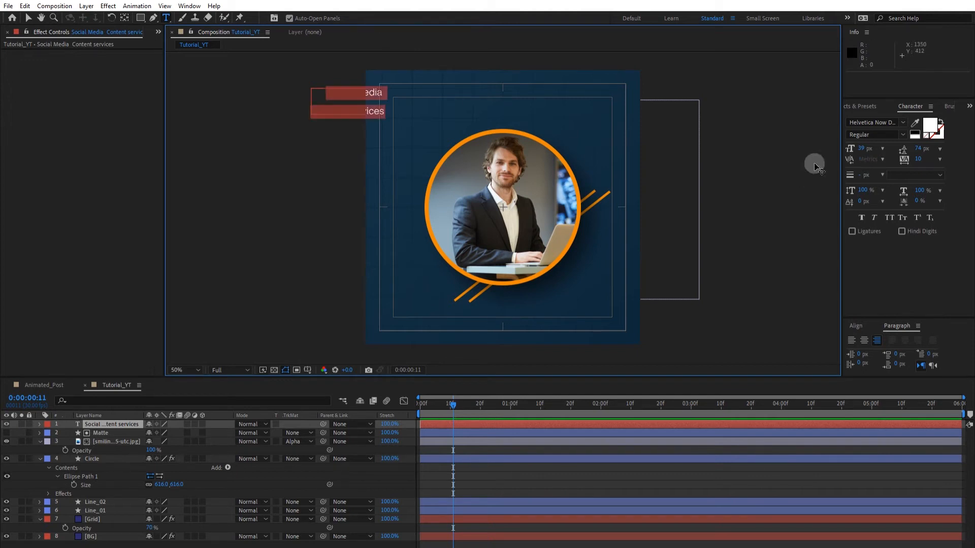
left_click(884, 120)
type("kno")
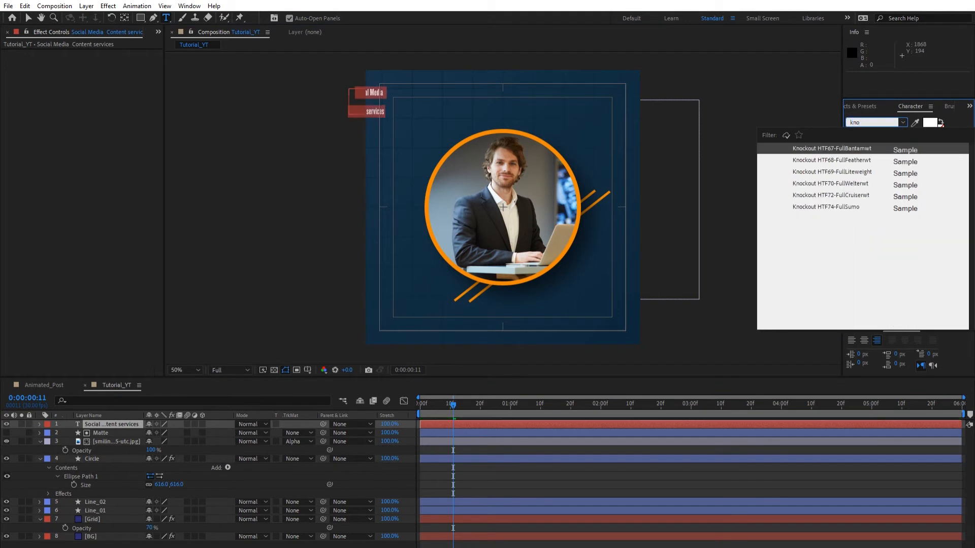
key("Return")
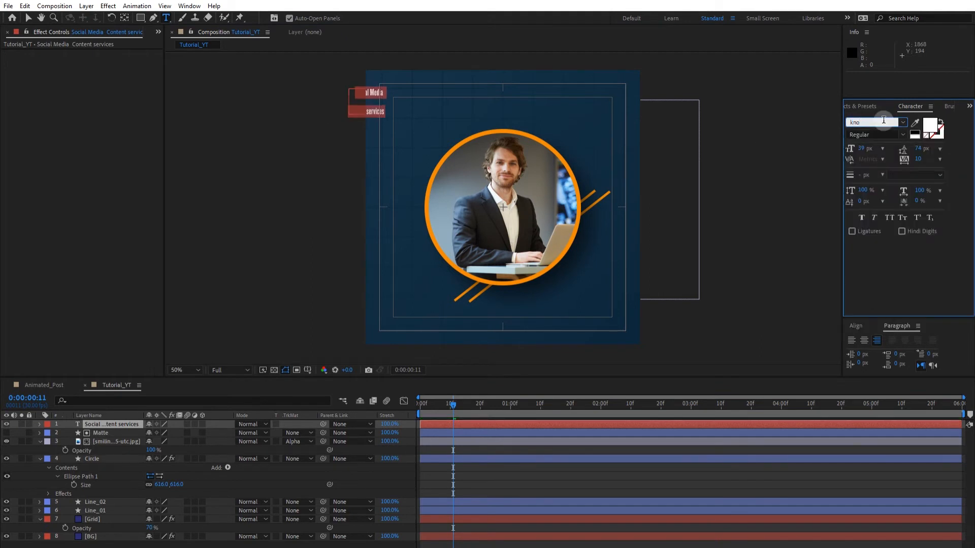
left_click(890, 218)
left_click(890, 218)
left_click_drag(861, 149, 892, 148)
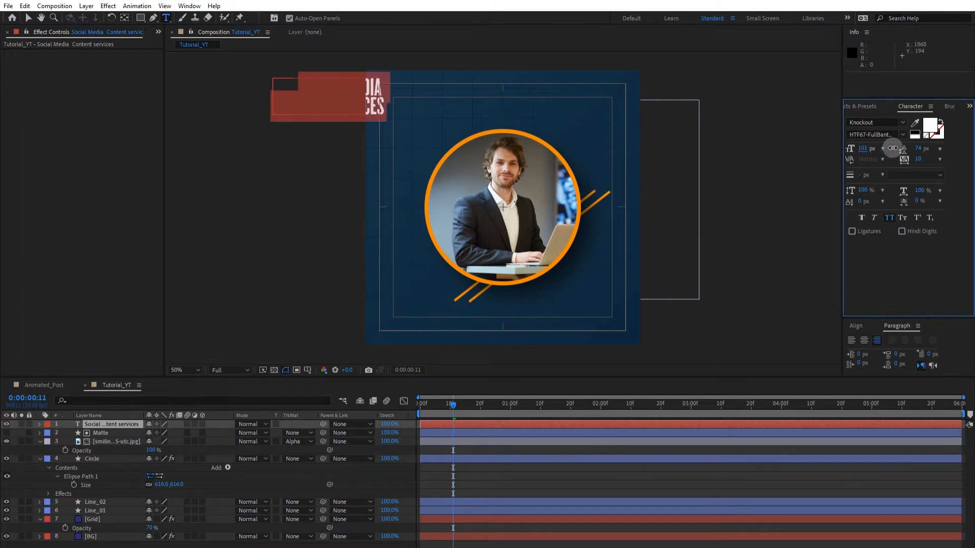
left_click(852, 339)
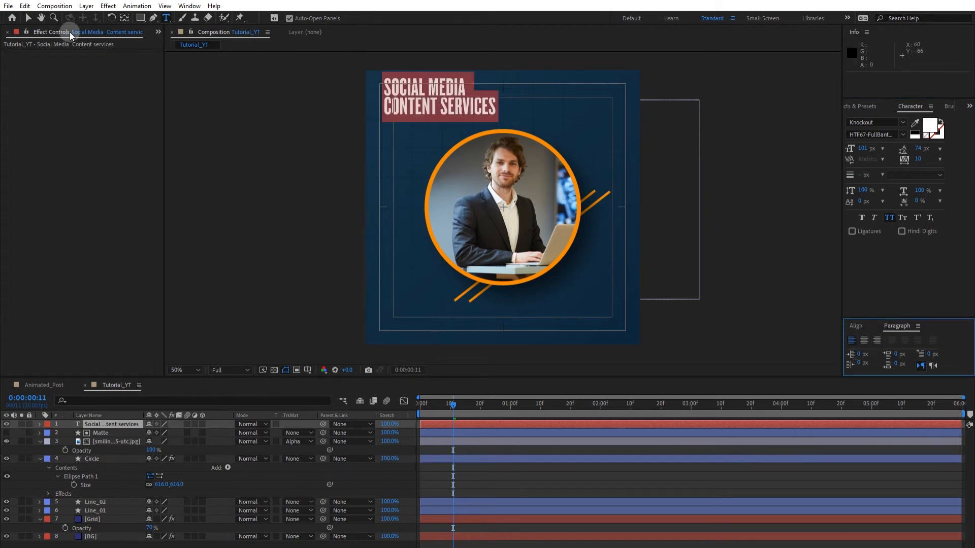
Step: Move the heading so it sits in the upper-left corner of the outer safe-area guide
left_click(28, 18)
left_click_drag(422, 94, 418, 98)
left_click(363, 547)
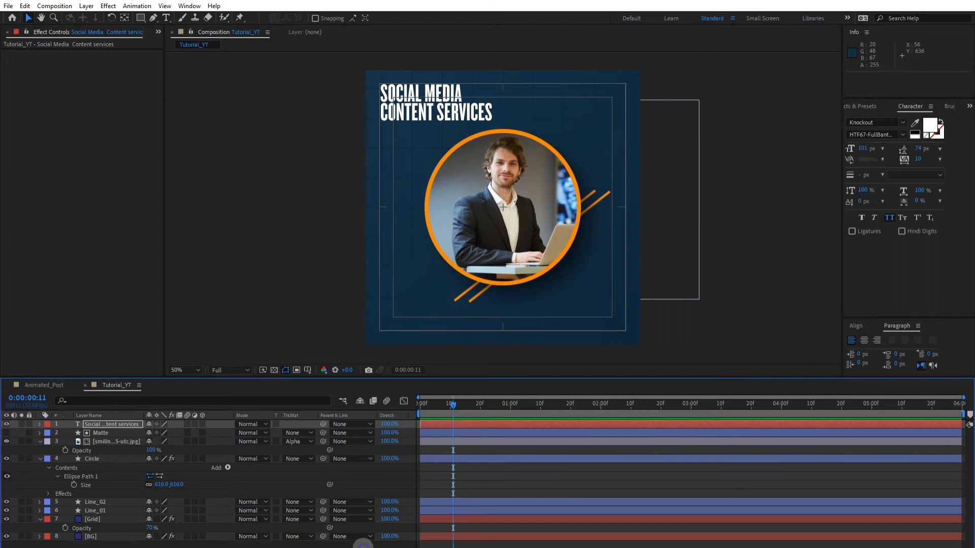
left_click(411, 476)
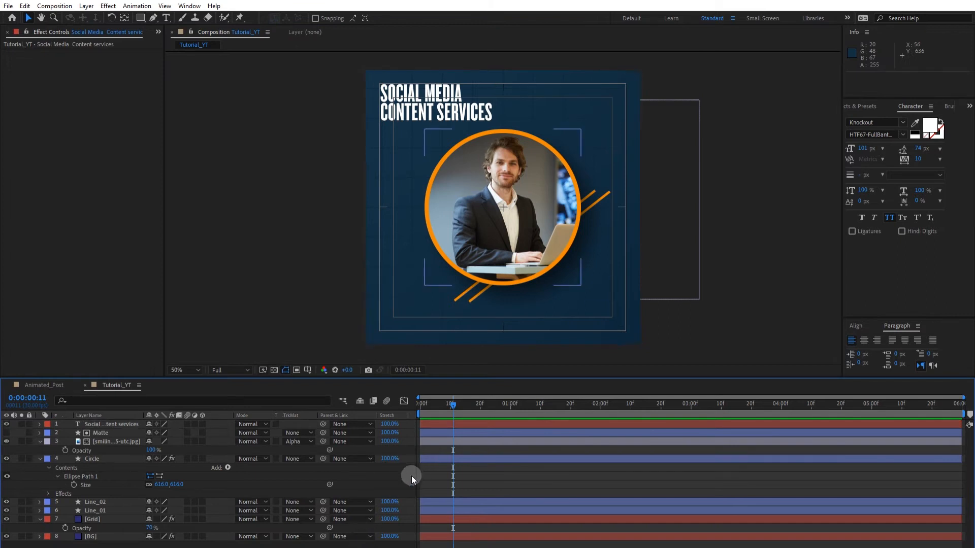
Step: Add a text layer reading "Link in the description" near the lower-left corner of the composition
left_click(166, 17)
left_click(382, 330)
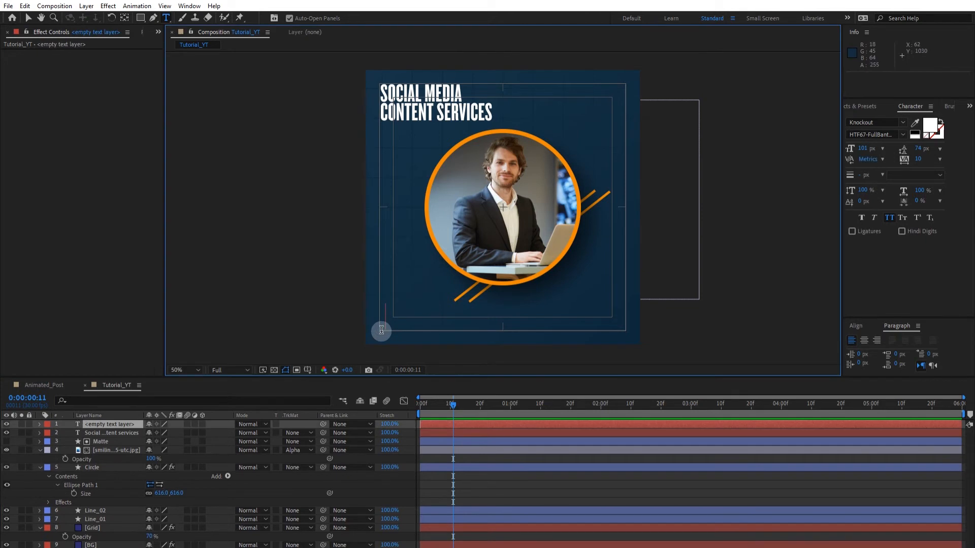
type("Link in the")
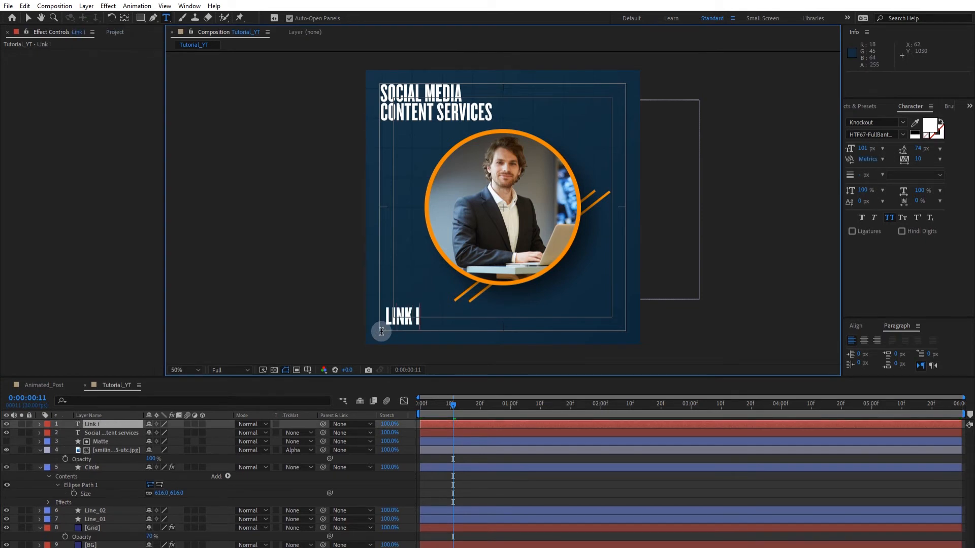
type(" descrip")
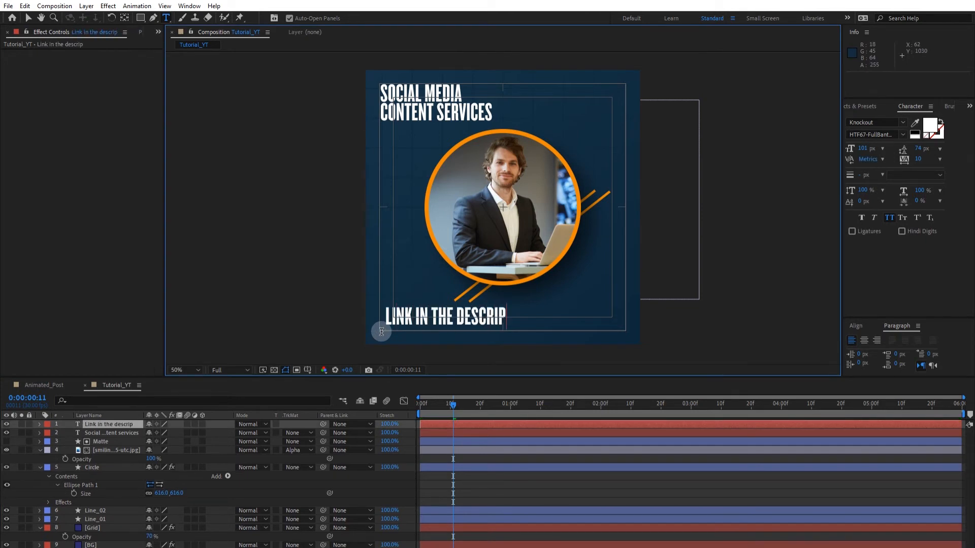
type("tion")
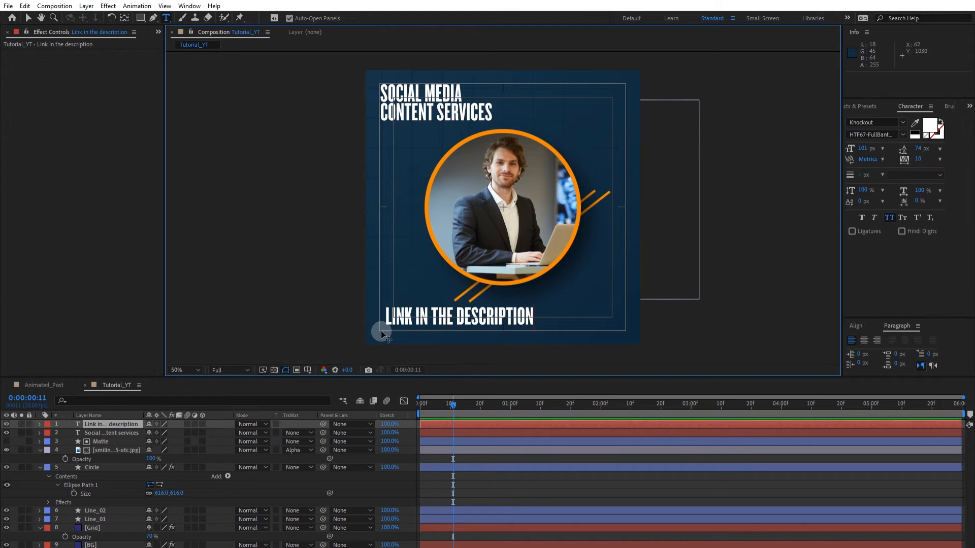
Step: Format the link text in Helvetica Now Display Regular at 36 px with all caps turned off
key("ctrl+a")
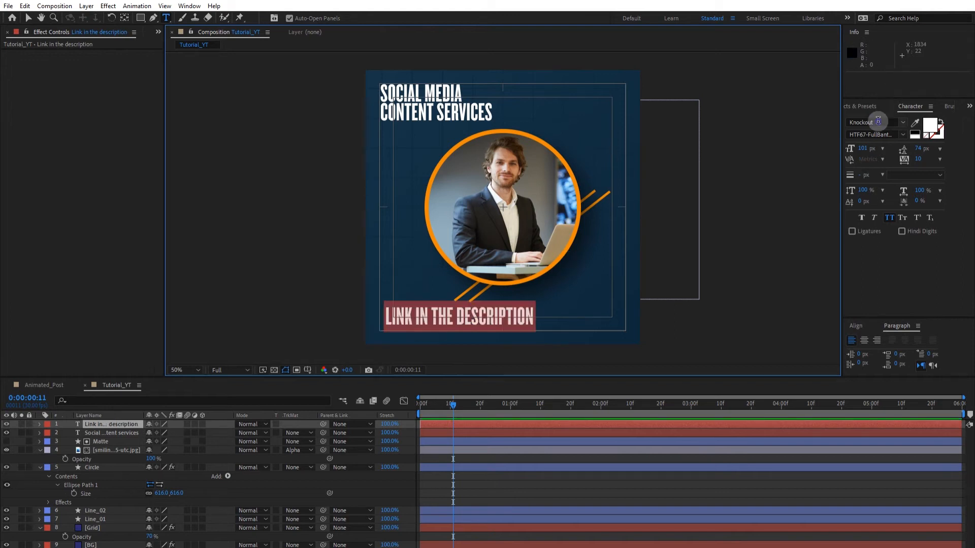
left_click(878, 120)
type("elv")
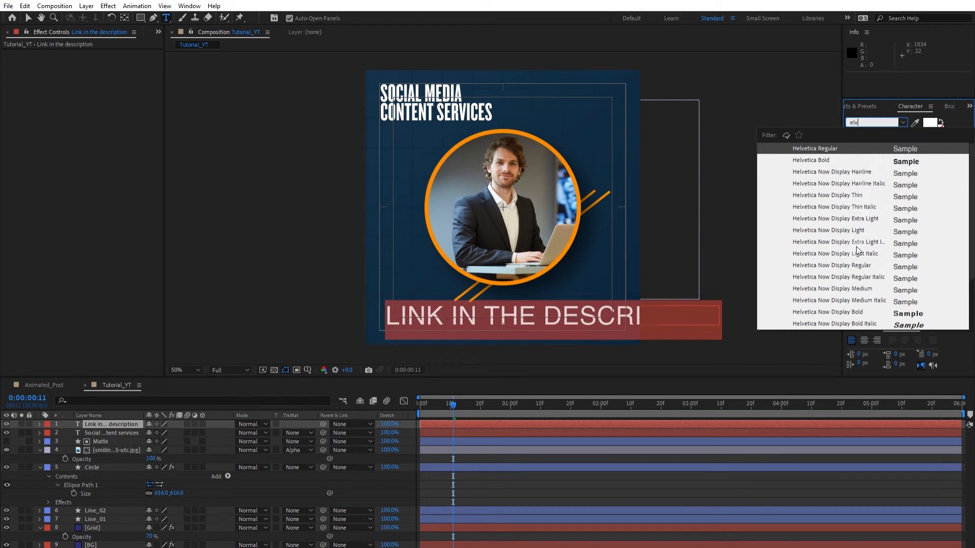
left_click(851, 265)
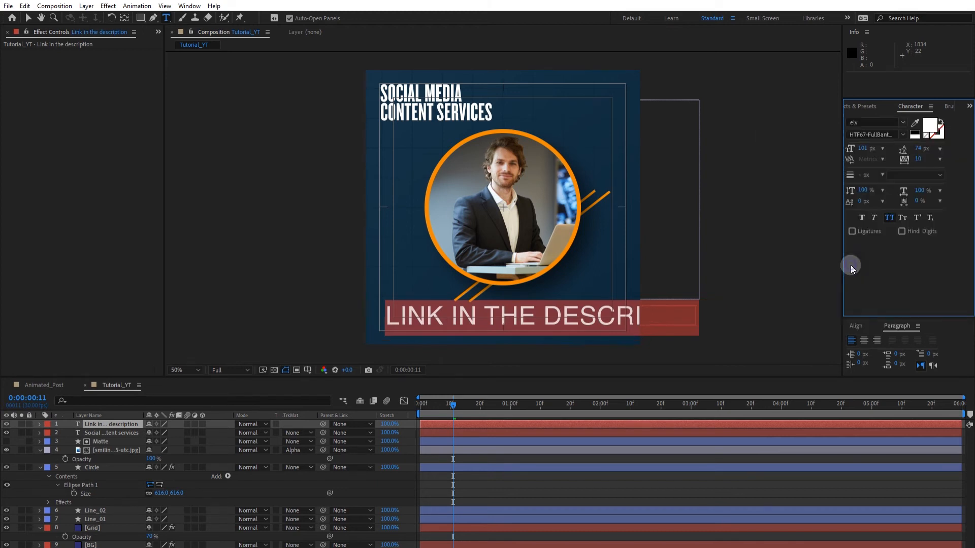
left_click(891, 218)
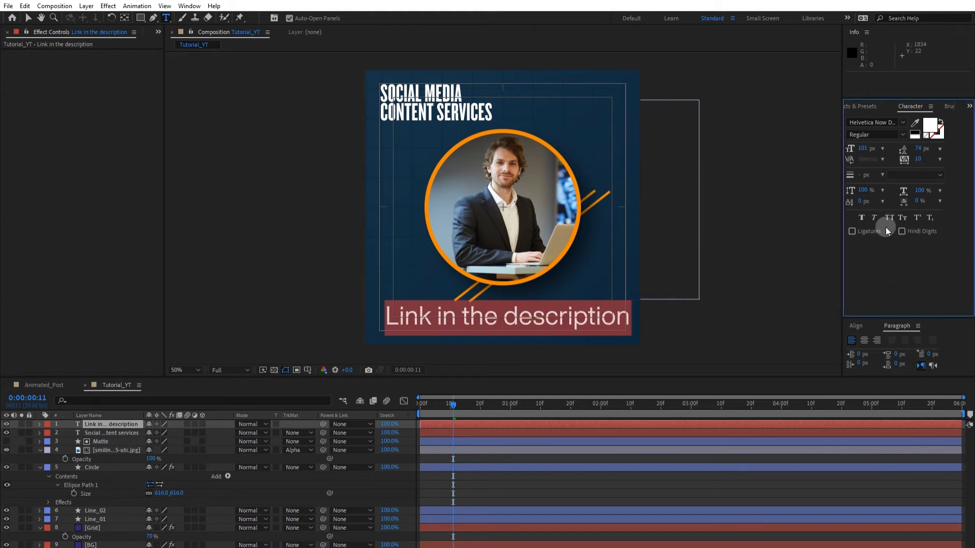
left_click_drag(866, 148, 841, 157)
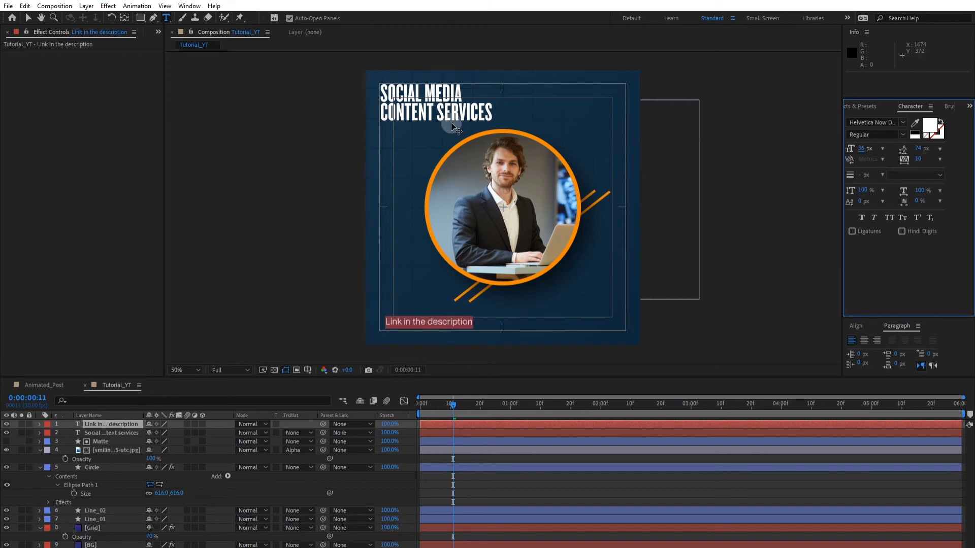
Step: Move the link text into the lower-left corner of the outer safe-area guide, at position 54, 1008
left_click(28, 17)
left_click(413, 318)
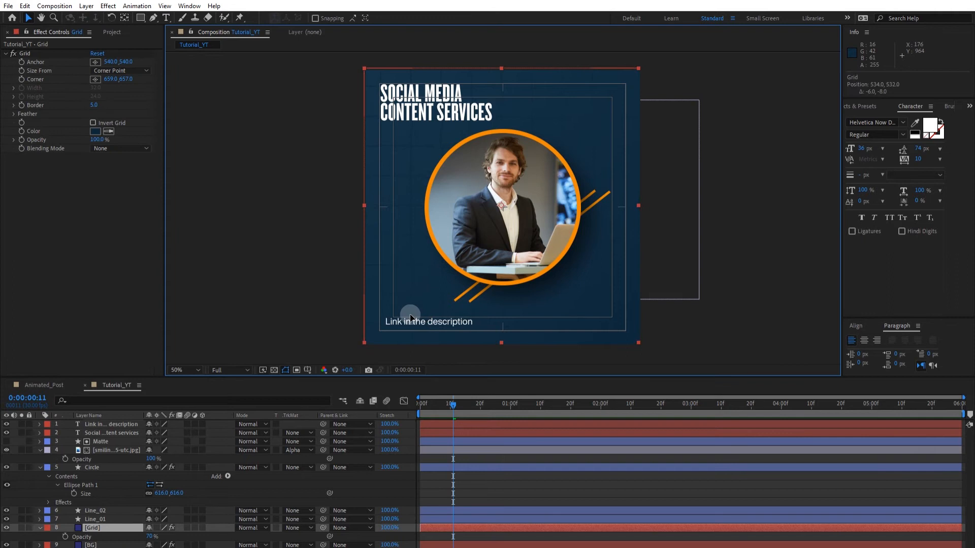
left_click(108, 424)
left_click_drag(415, 324, 399, 323)
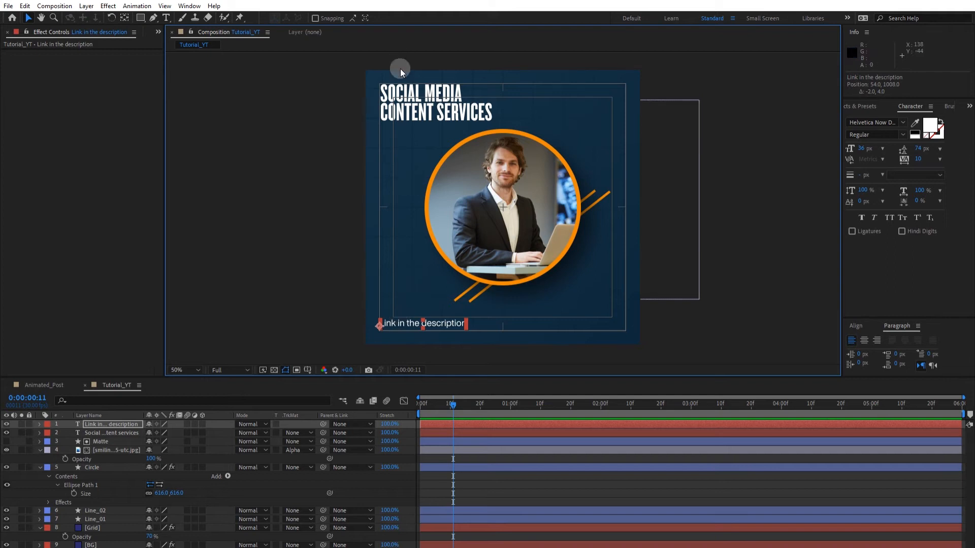
Step: Duplicate the Social Media heading, right-align the copy and place it in the composition's lower-right corner
left_click(388, 93)
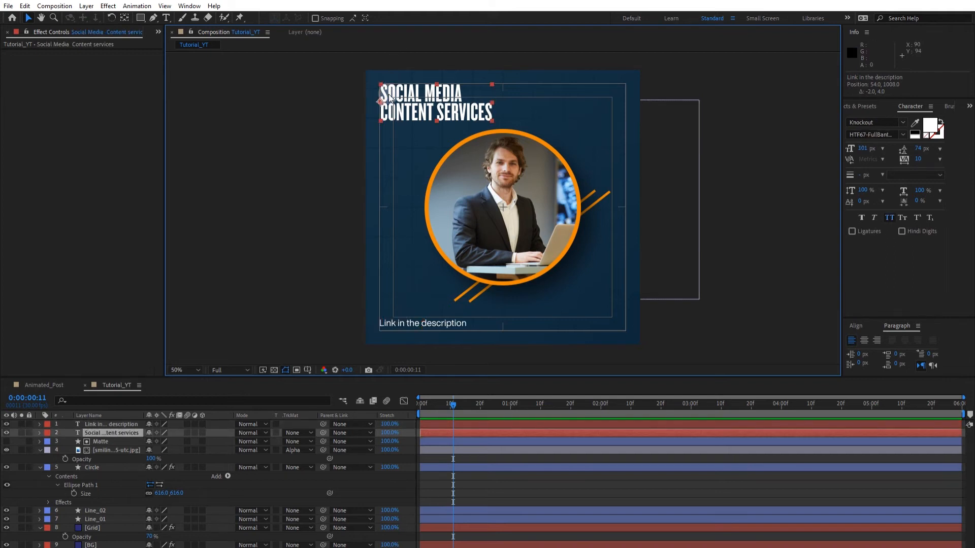
key("ctrl+d")
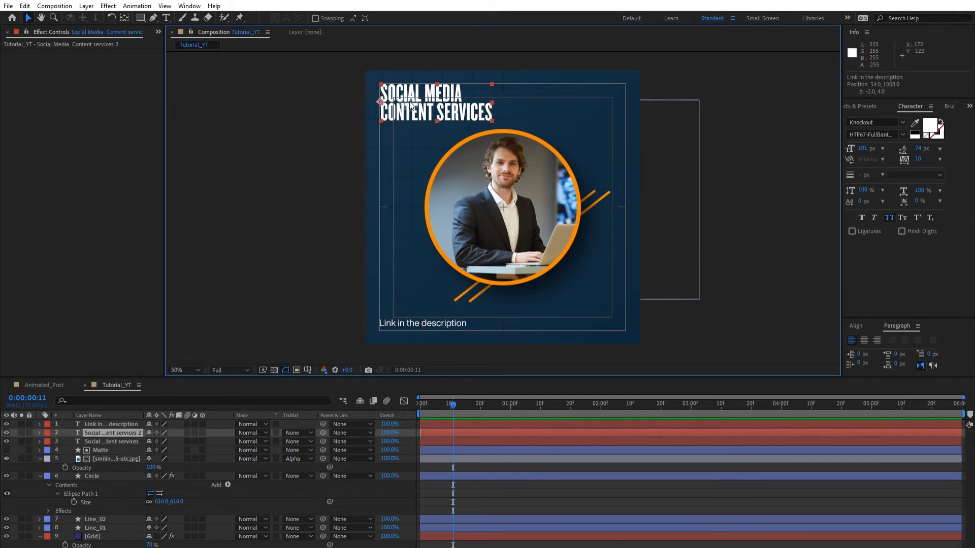
left_click_drag(411, 105, 547, 308)
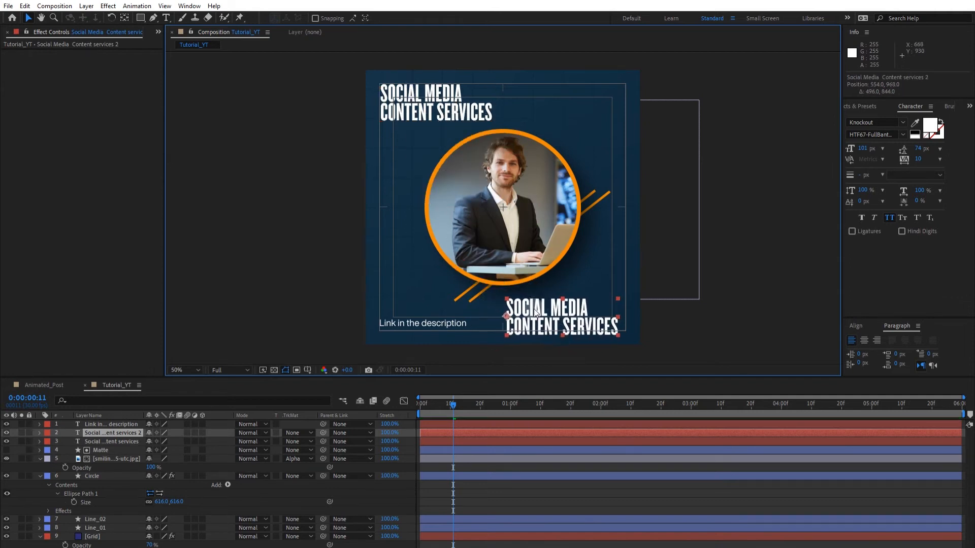
left_click(878, 341)
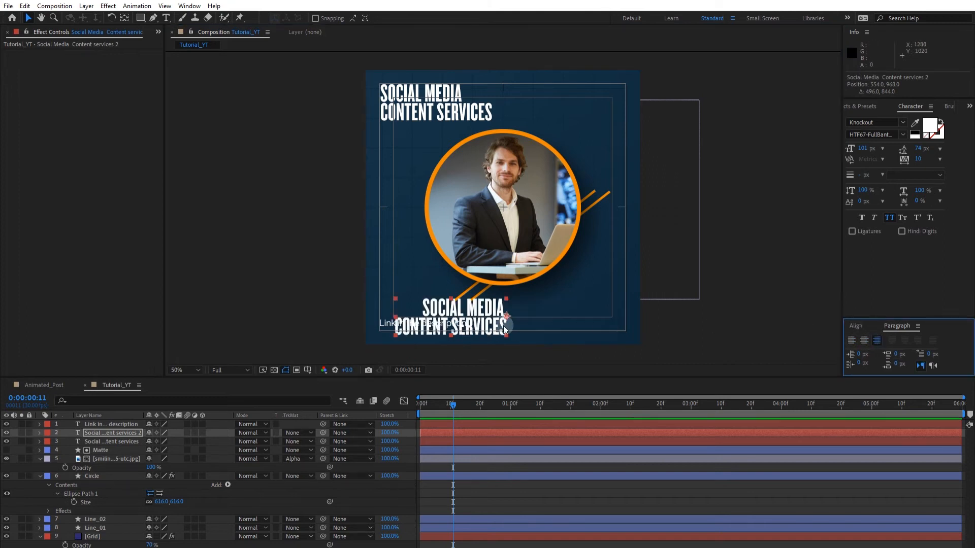
left_click_drag(484, 326, 606, 325)
Step: Replace the duplicated heading's text with "book a call"
double_click(605, 325)
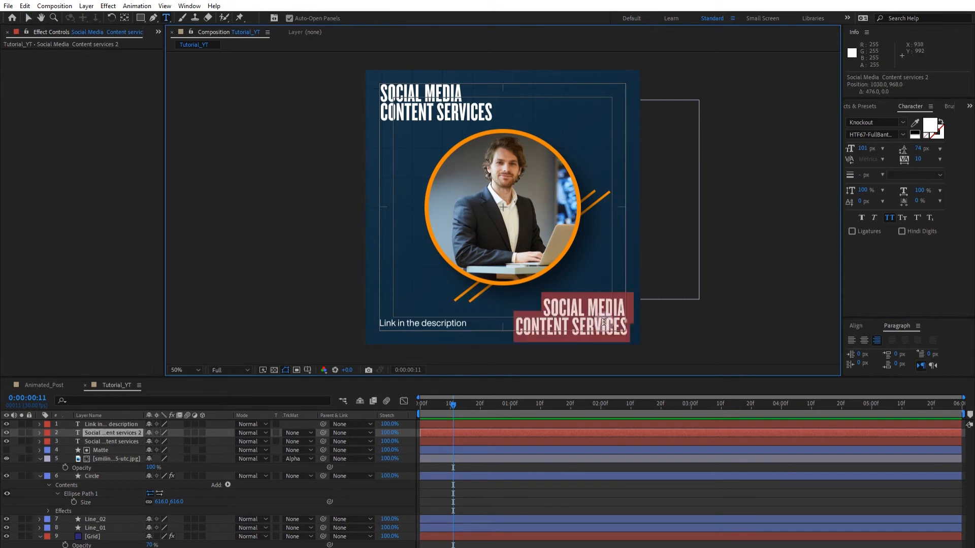
type("bii")
key("BackSpace")
key("BackSpace")
type("ook a call")
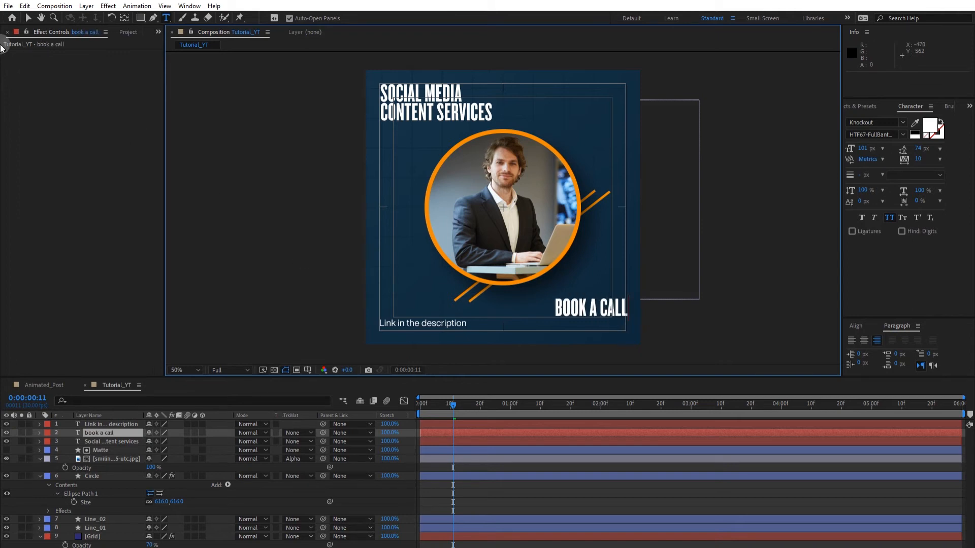
Step: Move the book a call text down to the bottom edge of the safe-area guide, at position 1028, 1028
left_click(27, 19)
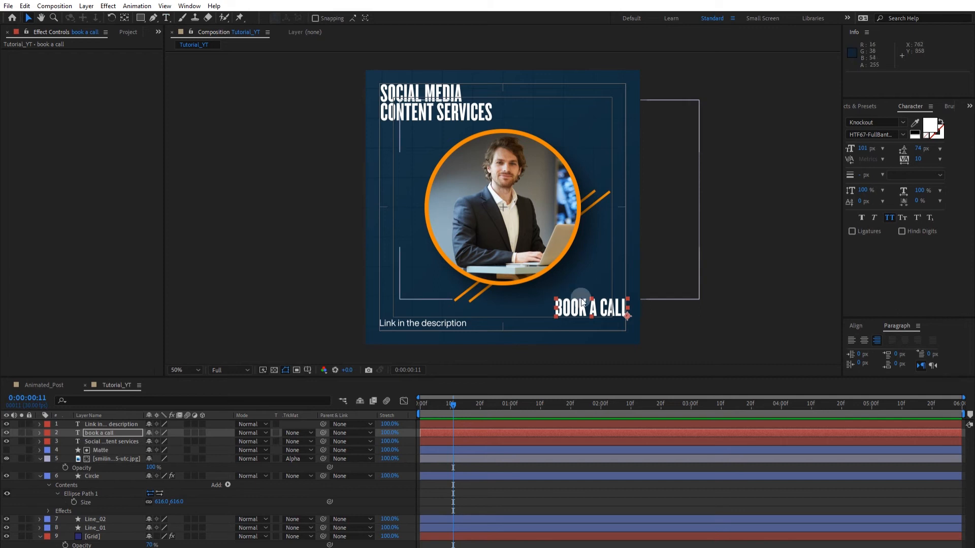
left_click_drag(614, 312, 613, 327)
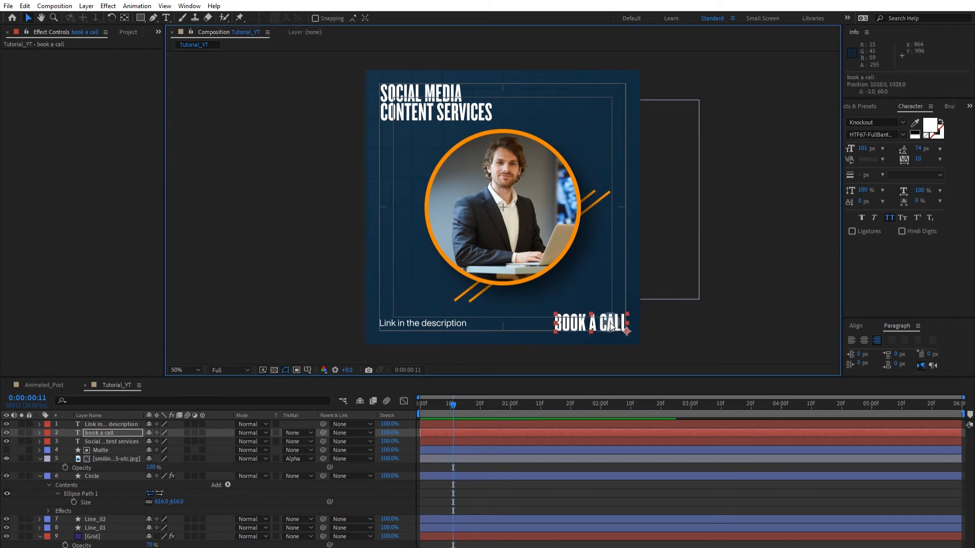
left_click(464, 492)
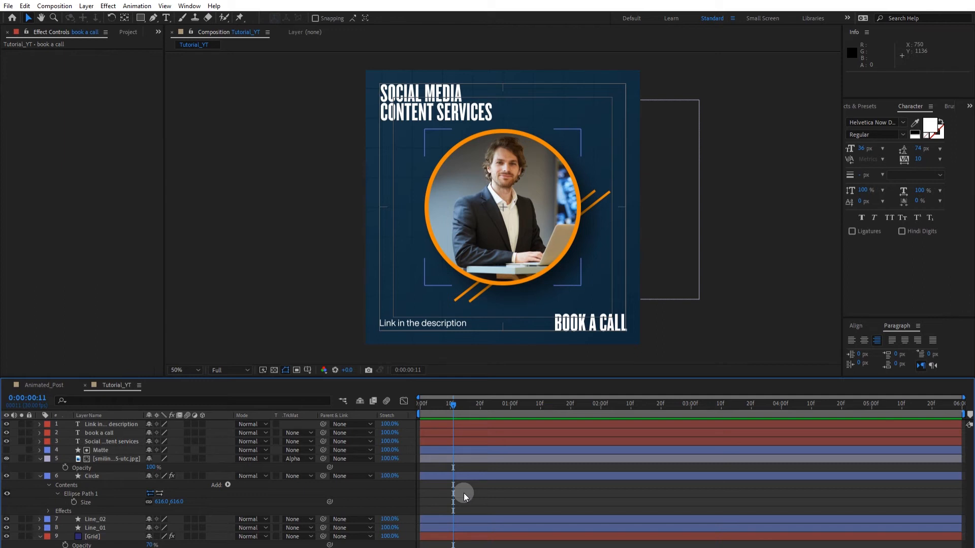
Step: Set up the Rectangle tool with no stroke and an orange fill sampled from the ring around the photo
left_click(246, 163)
left_click(141, 19)
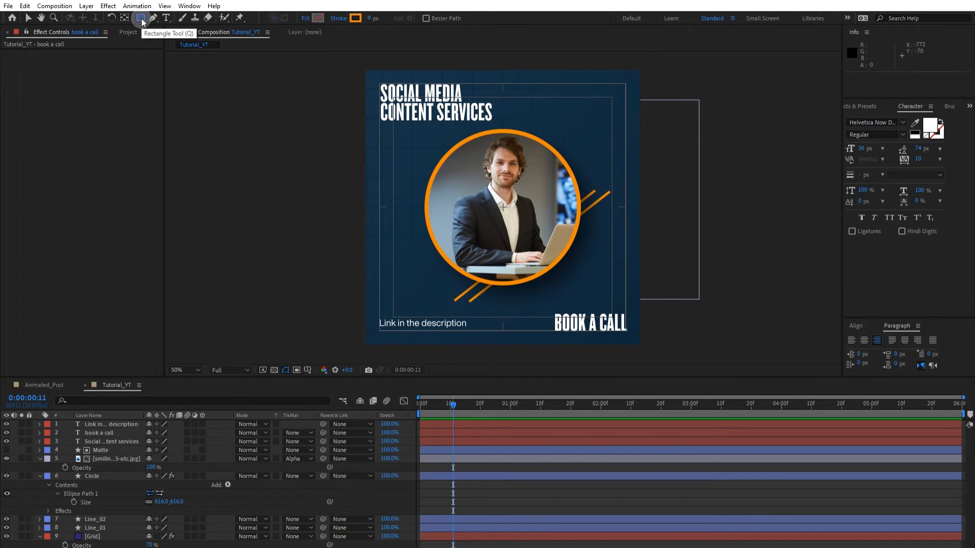
left_click(340, 19)
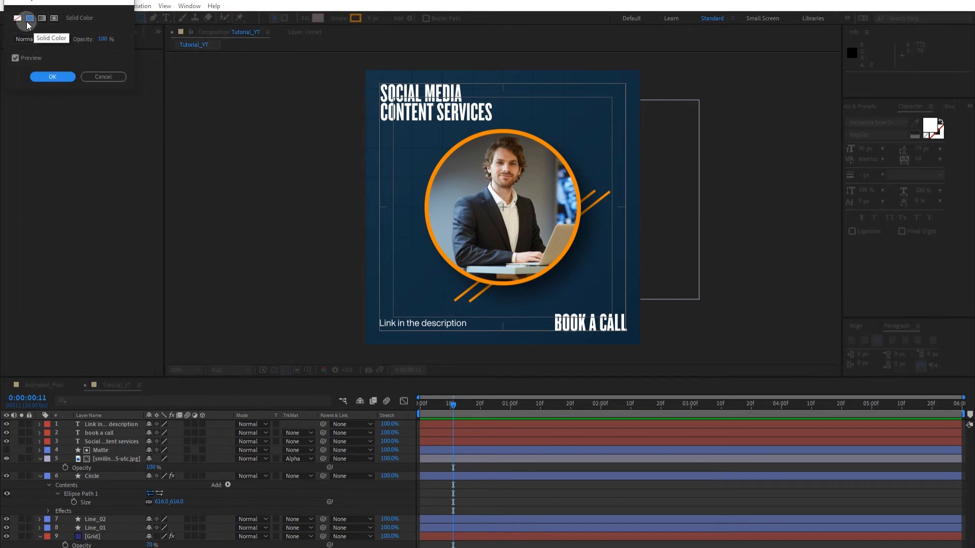
left_click(57, 77)
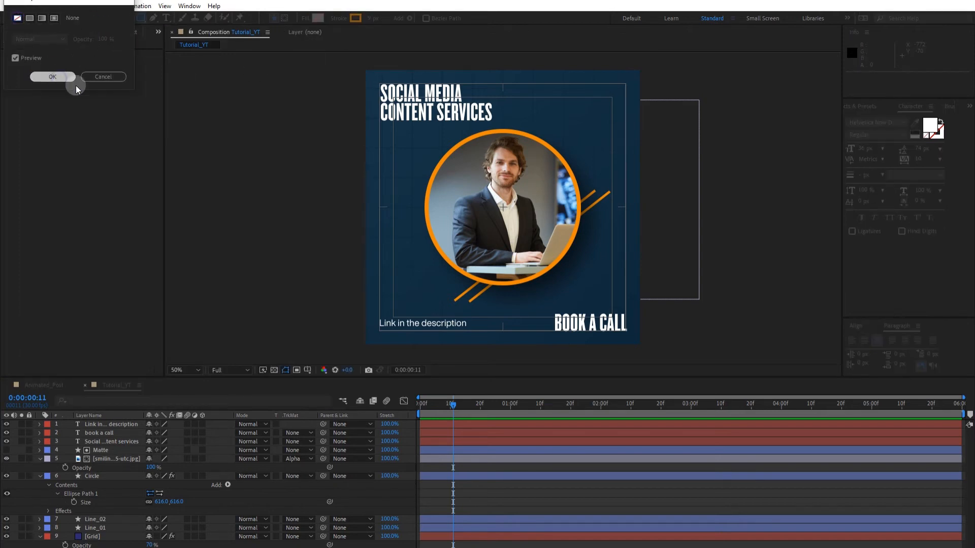
left_click(318, 18)
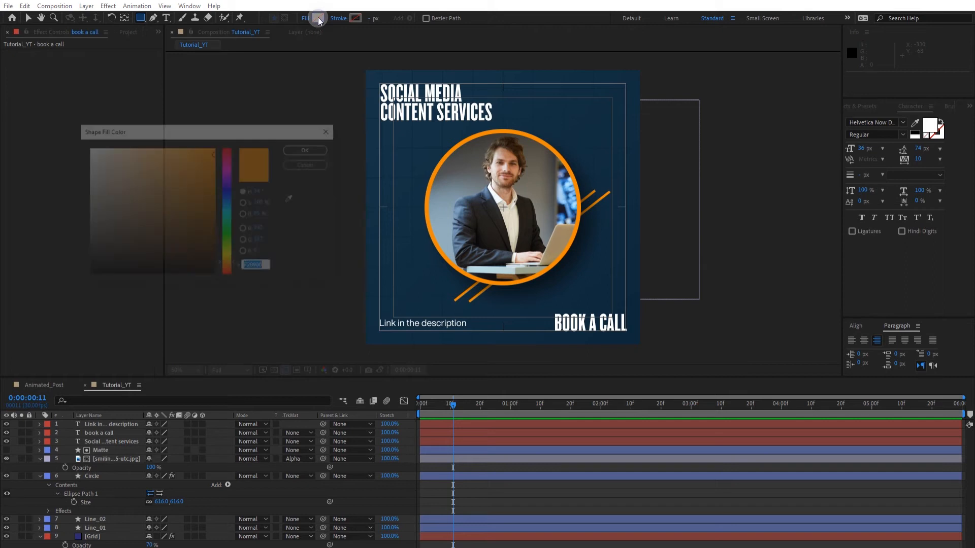
left_click(292, 200)
left_click(566, 164)
left_click(309, 149)
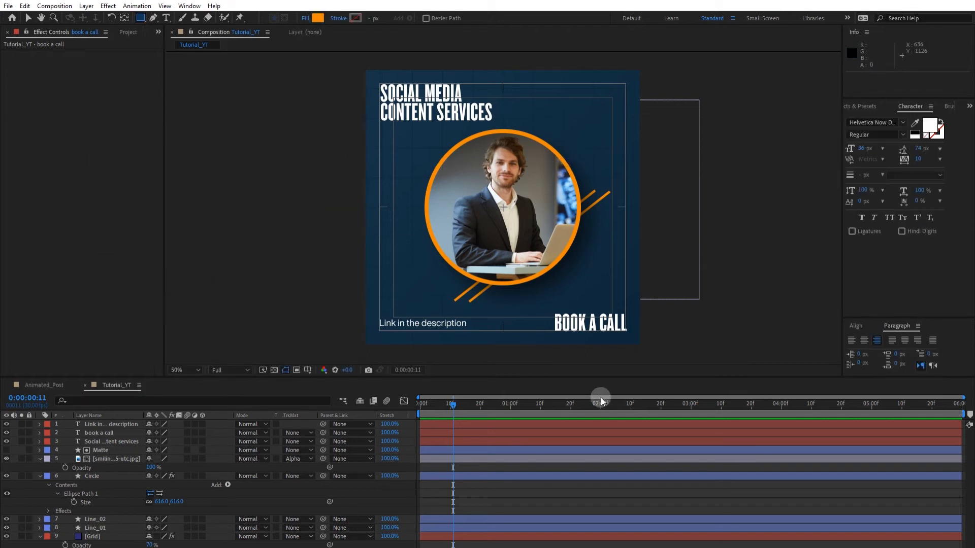
Step: Draw a rectangle about 456 by 106 px around the book a call text, extending past the canvas edge, and stack it beneath the text
mouse_move(548, 307)
left_mouse_down()
mouse_move(563, 330)
mouse_move(592, 339)
mouse_move(664, 334)
left_mouse_up()
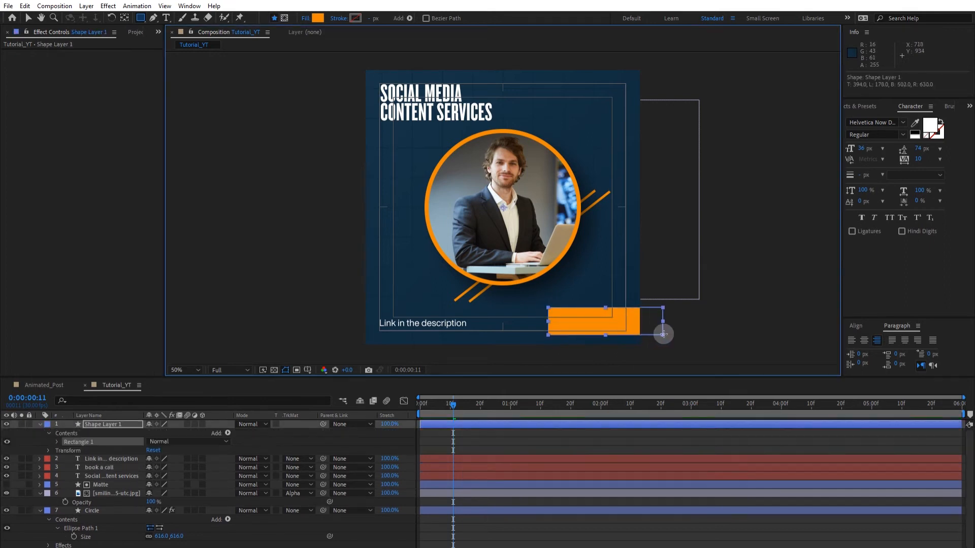
left_click_drag(114, 424, 117, 471)
Step: Rename the orange rectangle's layer LT and nudge it down to position 540, 548
key("Return")
type("LT")
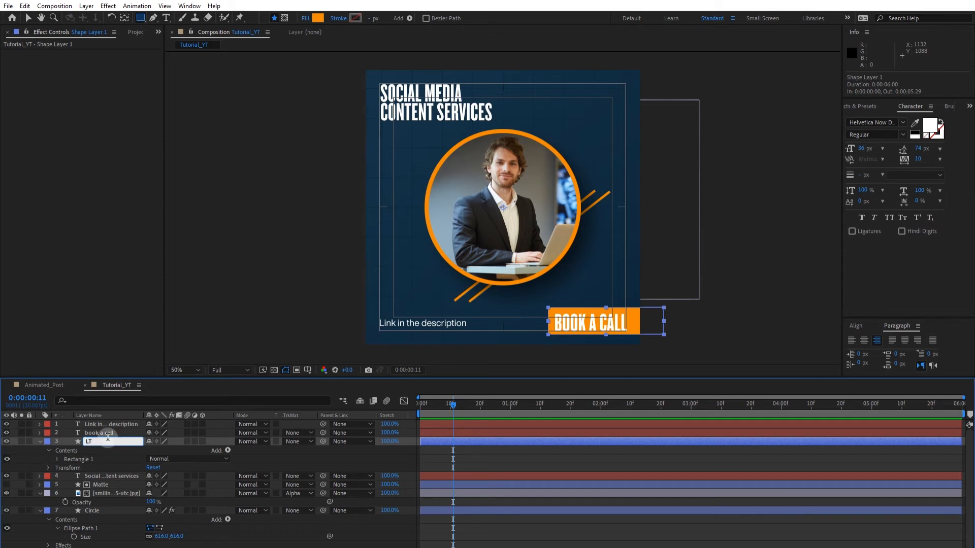
key("Return")
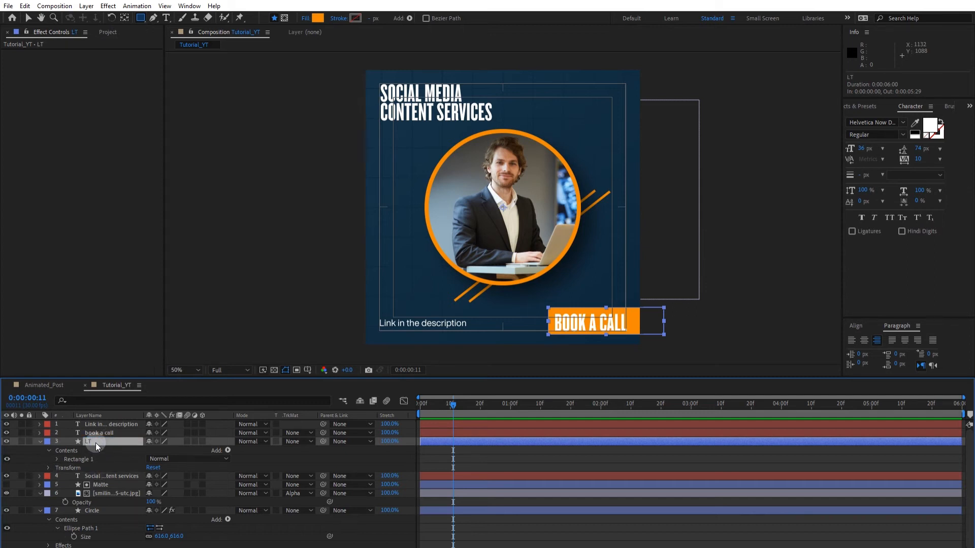
key("Down")
key("Down")
key("Down")
key("Down")
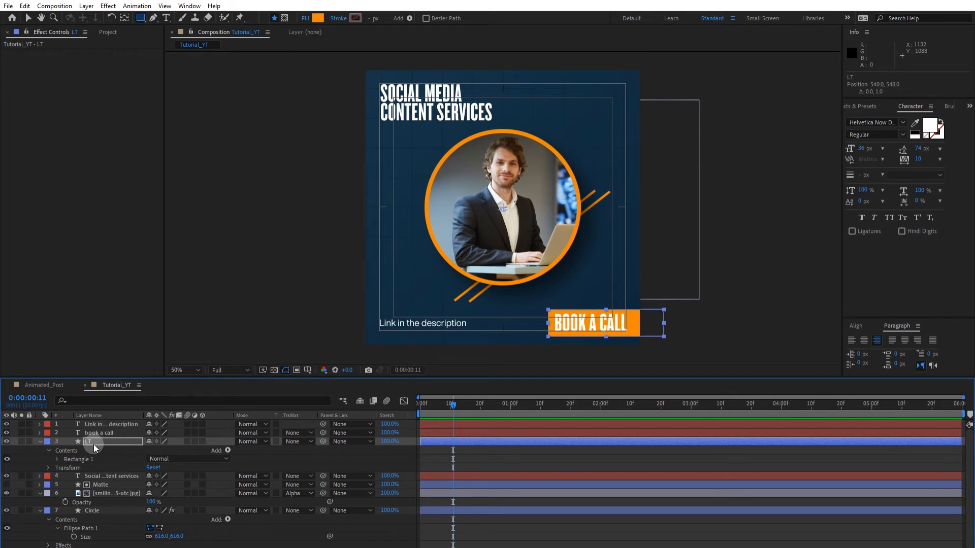
Step: Try rounding the corners of the LT rectangle through its rectangle path's roundness
left_click(57, 459)
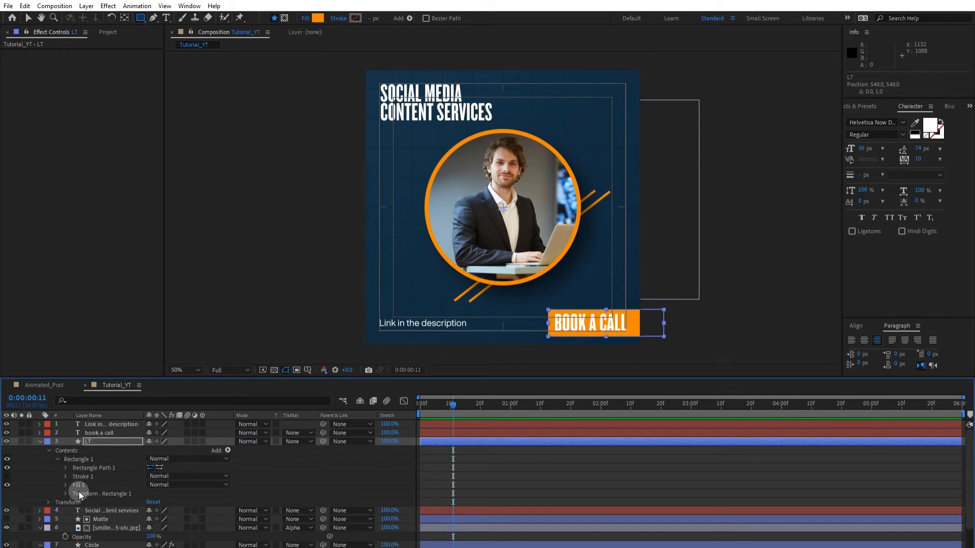
left_click(65, 468)
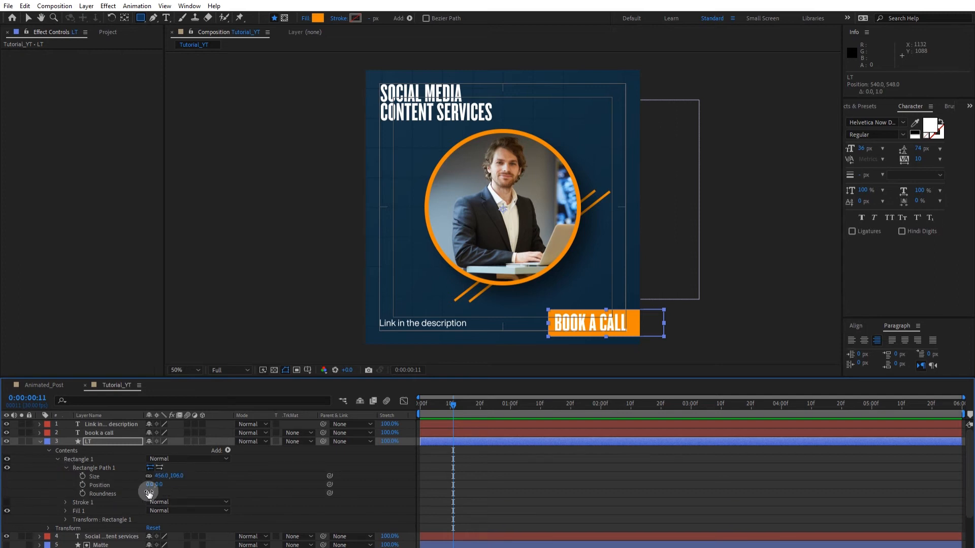
left_click_drag(149, 492, 162, 491)
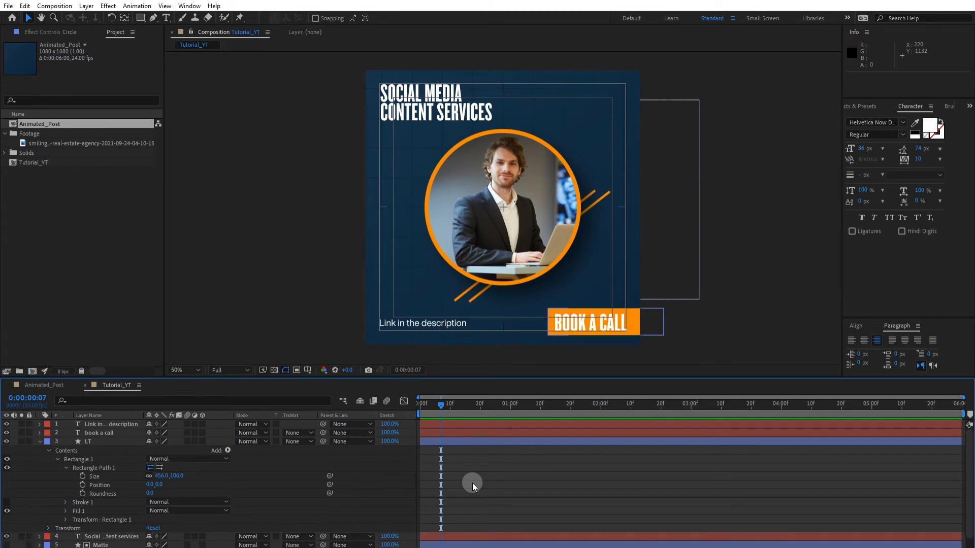
Step: Add a 0% scale keyframe to the Circle layer at the start of the timeline
left_click(40, 441)
left_click(108, 476)
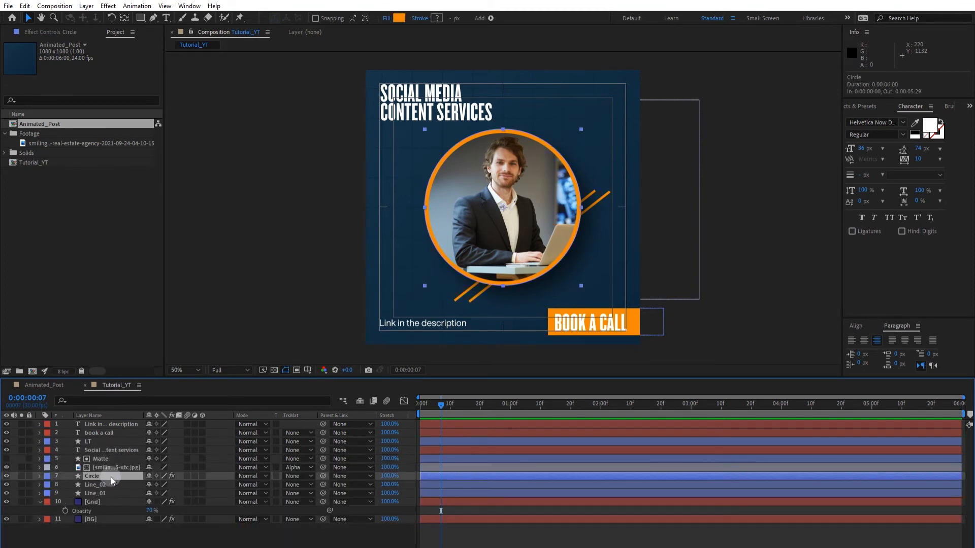
key("s")
left_click_drag(440, 401, 334, 440)
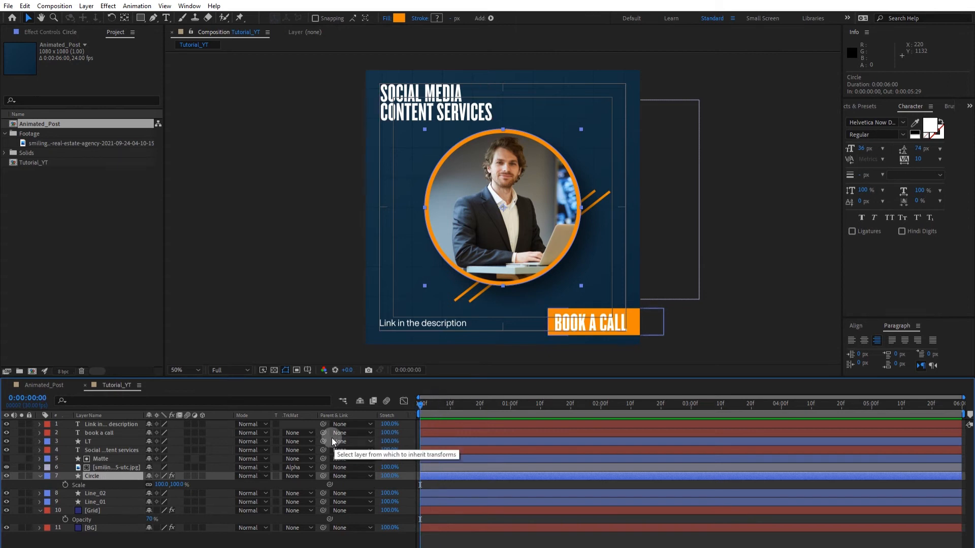
left_click(162, 485)
type("0")
key("Return")
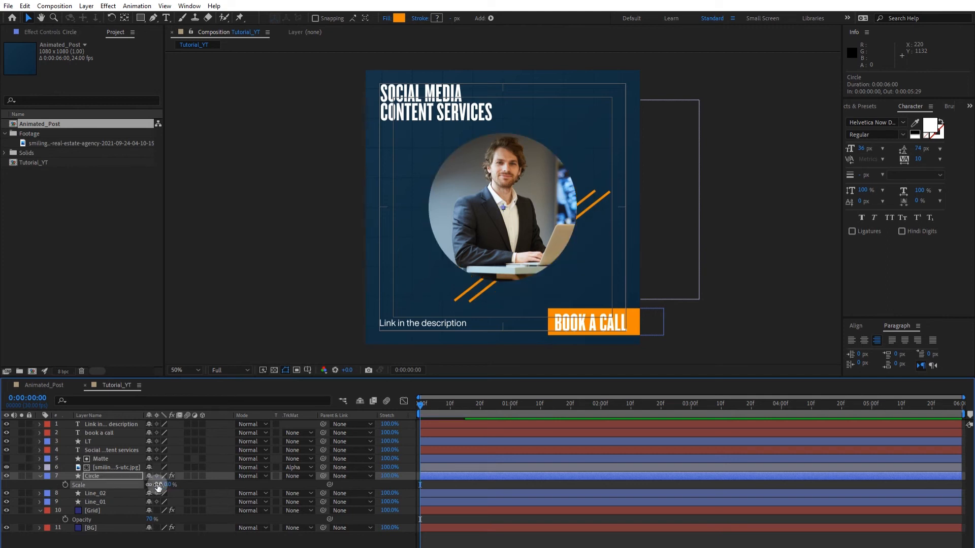
left_click(66, 486)
Step: Keyframe the Circle layer's scale at 100% at 0:00:00:20
key("shift+Page_Down")
key("shift+Page_Down")
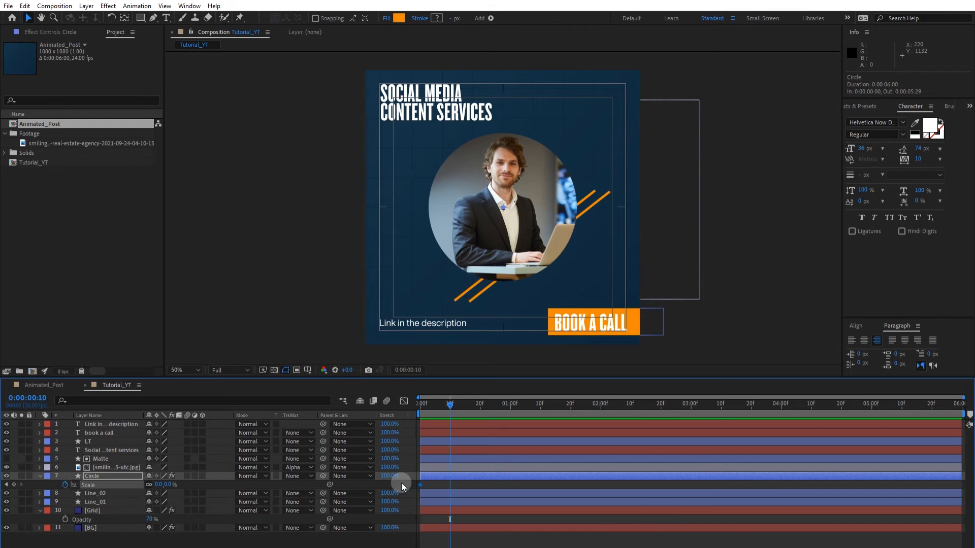
left_click(159, 483)
type("1")
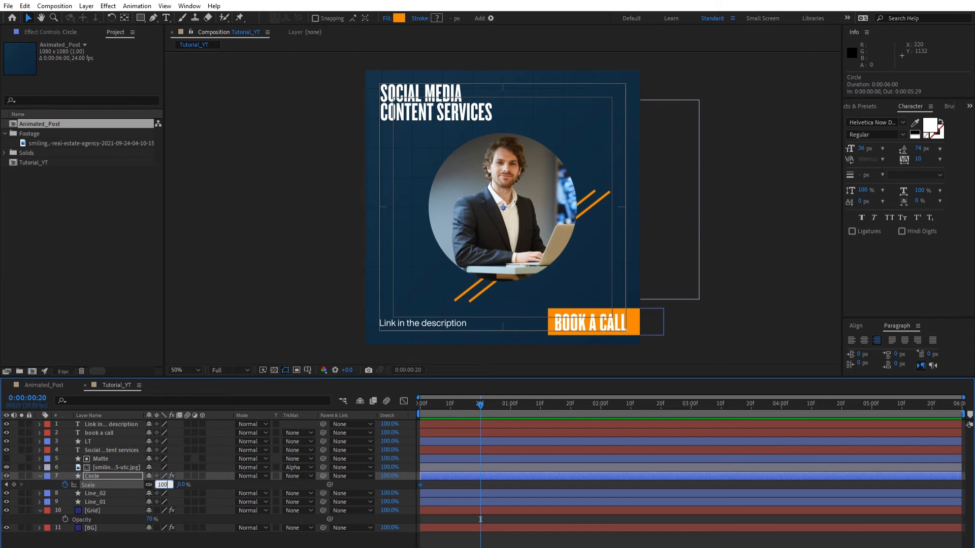
type("00")
left_click(160, 482)
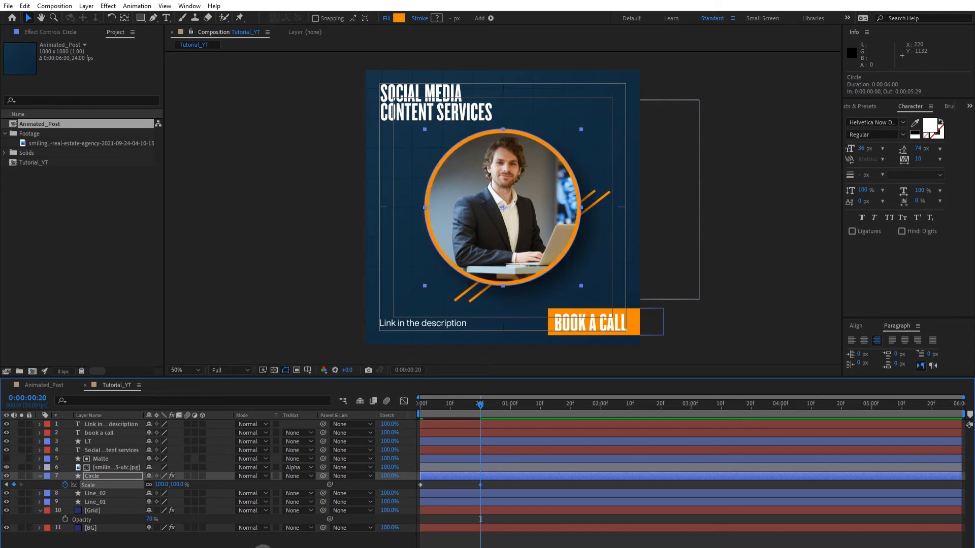
Step: Apply Easy Ease to both Circle scale keyframes and reshape the speed graph into a steep early peak with a long slow-down
left_click(431, 492)
left_click_drag(491, 484, 411, 487)
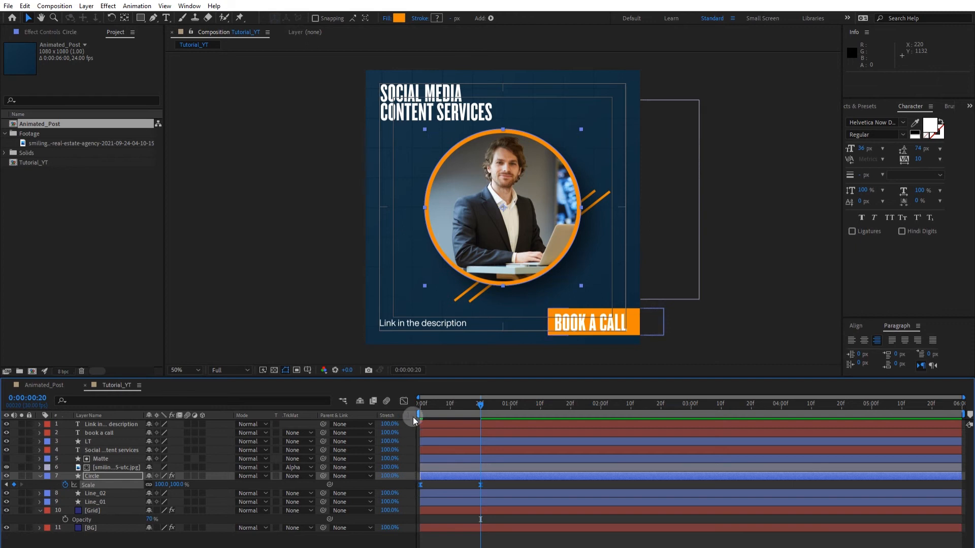
left_click(406, 400)
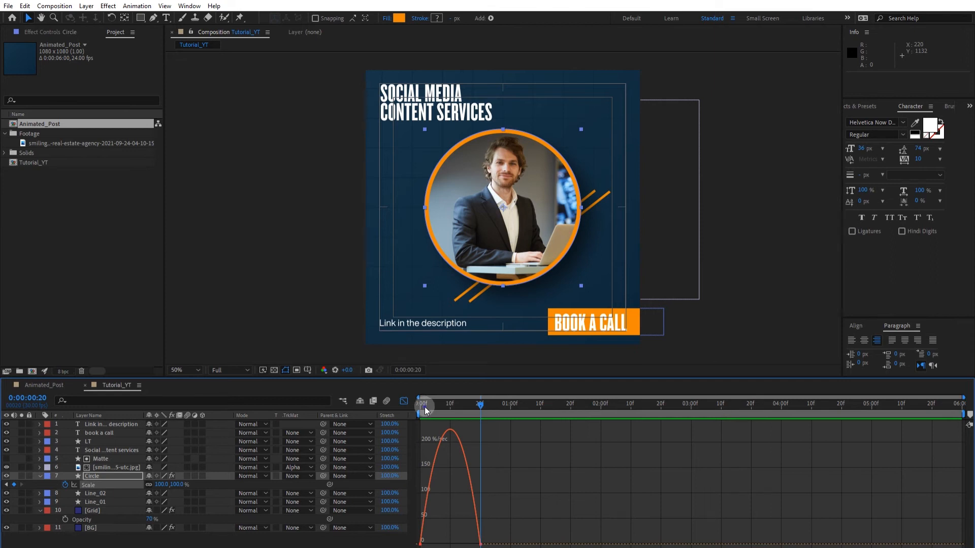
left_click_drag(424, 407, 416, 410)
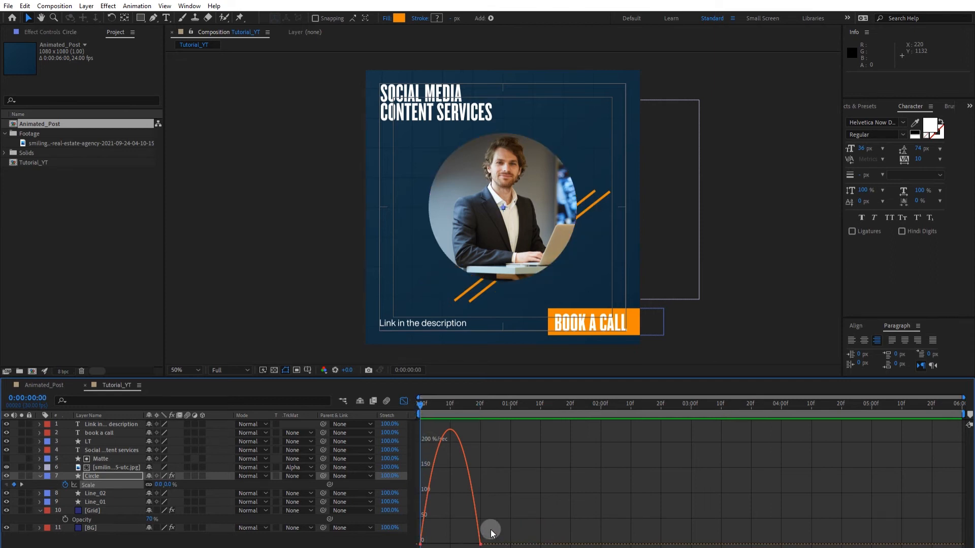
left_click_drag(486, 531, 461, 545)
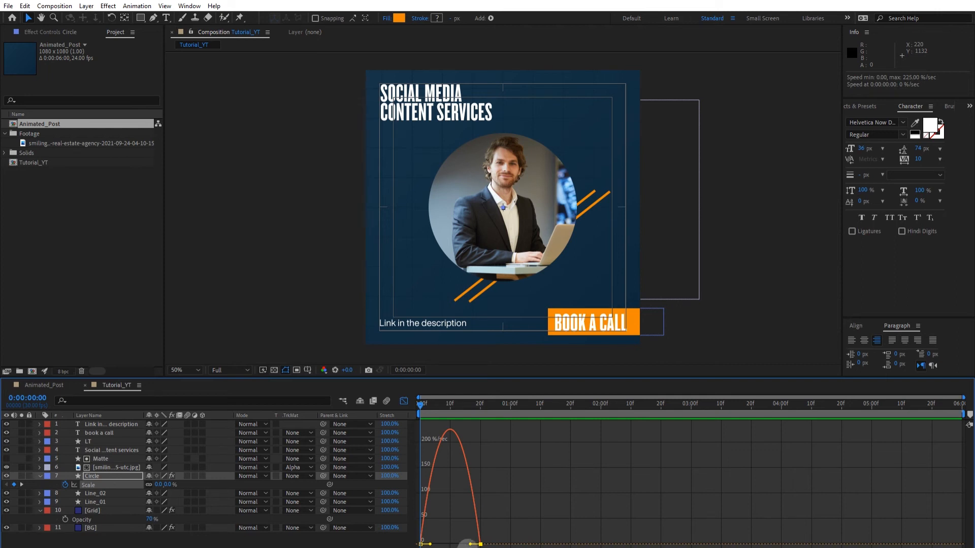
left_click_drag(471, 545, 438, 546)
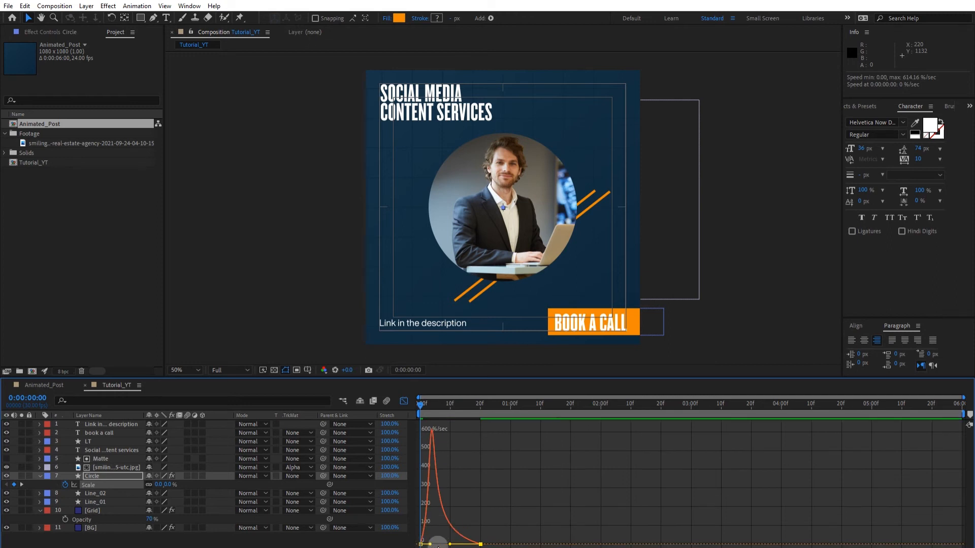
left_click(432, 545)
left_click_drag(430, 545, 425, 544)
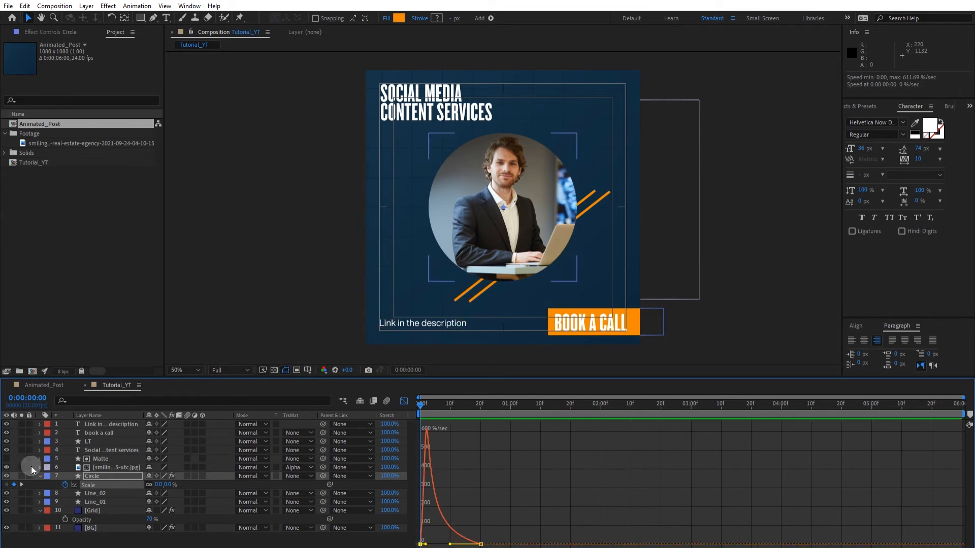
Step: Preview the circle's scale animation with the photo layer temporarily hidden, and return to the first frame
left_click(7, 467)
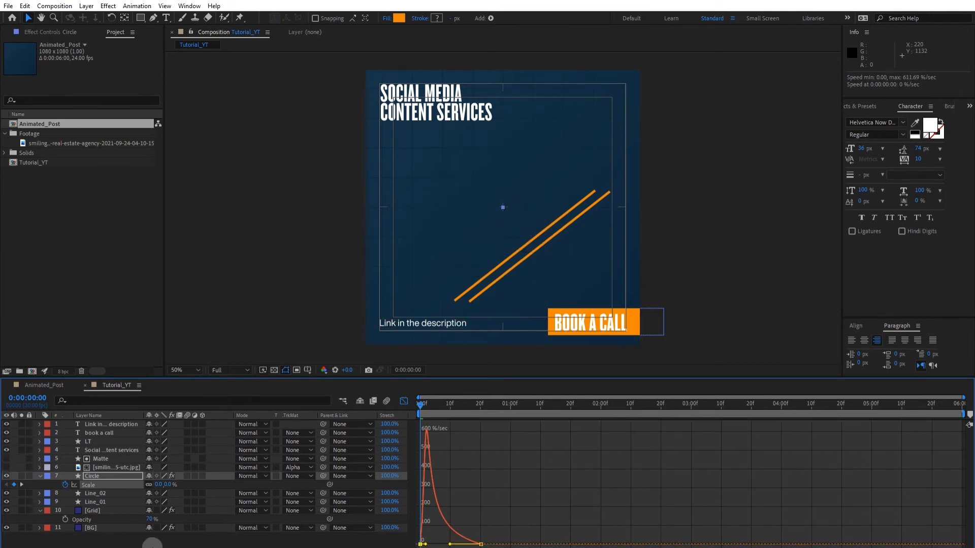
left_click(152, 545)
key("space")
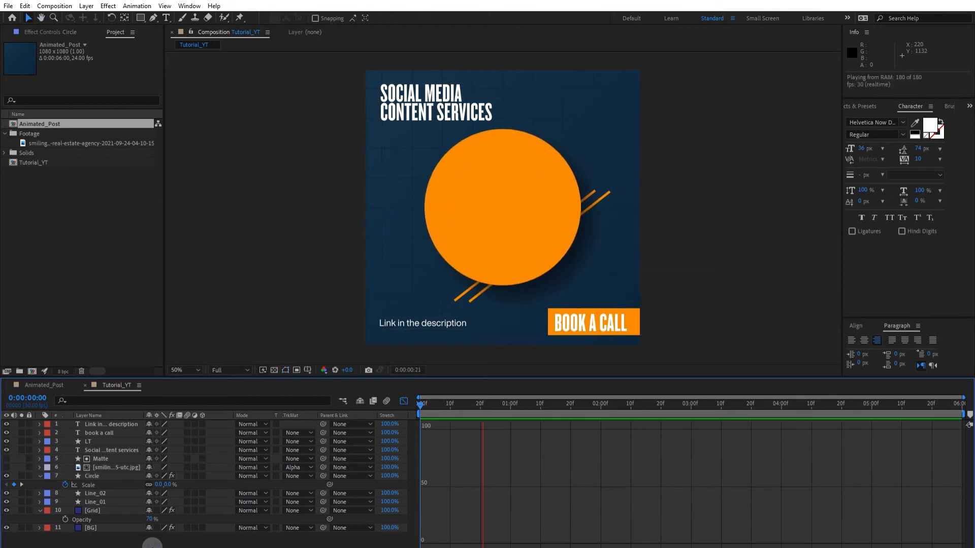
left_click(446, 407)
left_click_drag(446, 407, 370, 433)
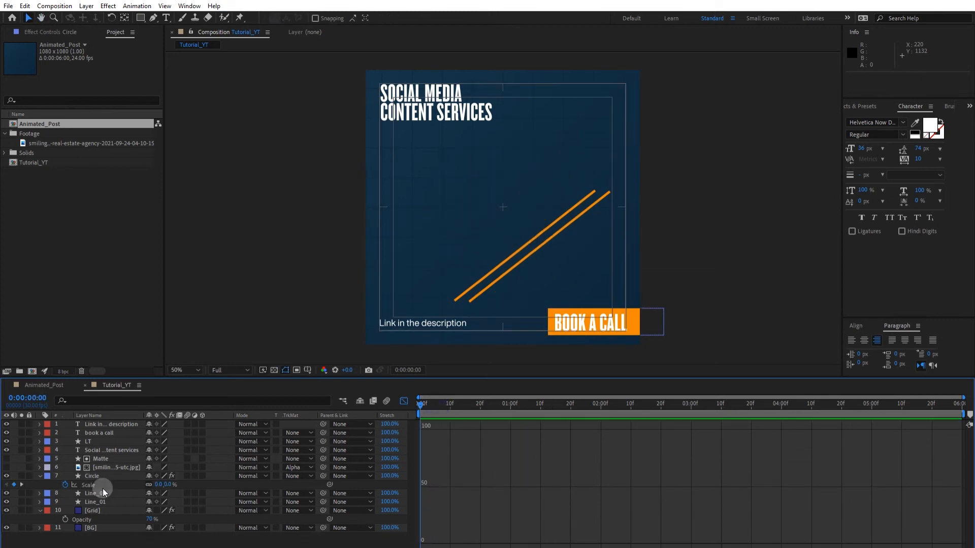
left_click(6, 468)
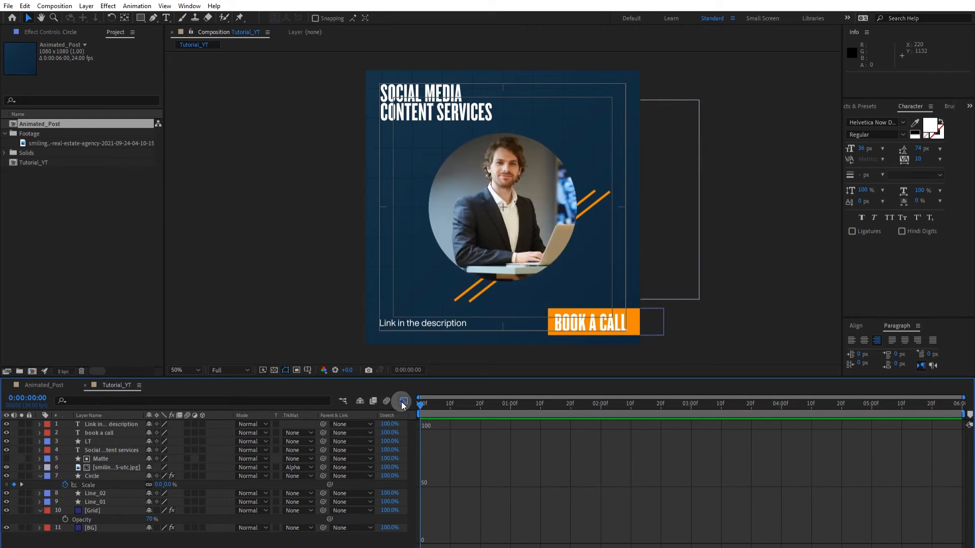
Step: Leave the graph view and paste a copy of the two Circle scale keyframes at 0:00:03:06
left_click(402, 402)
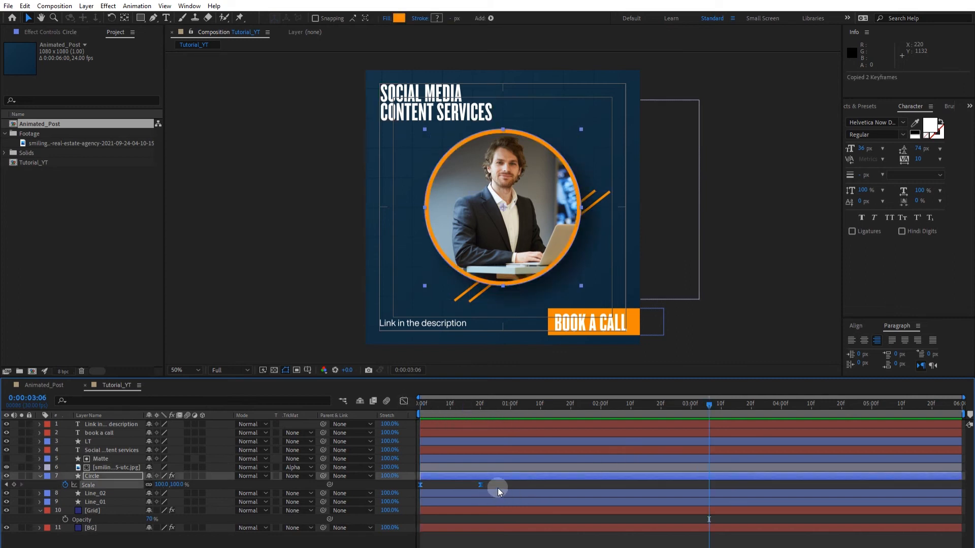
left_click_drag(505, 486, 408, 493)
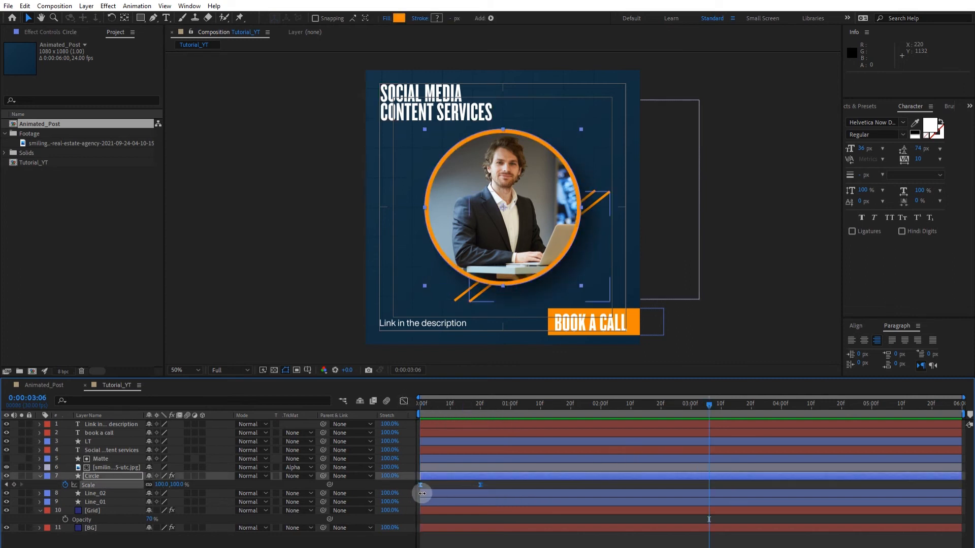
key("ctrl+v")
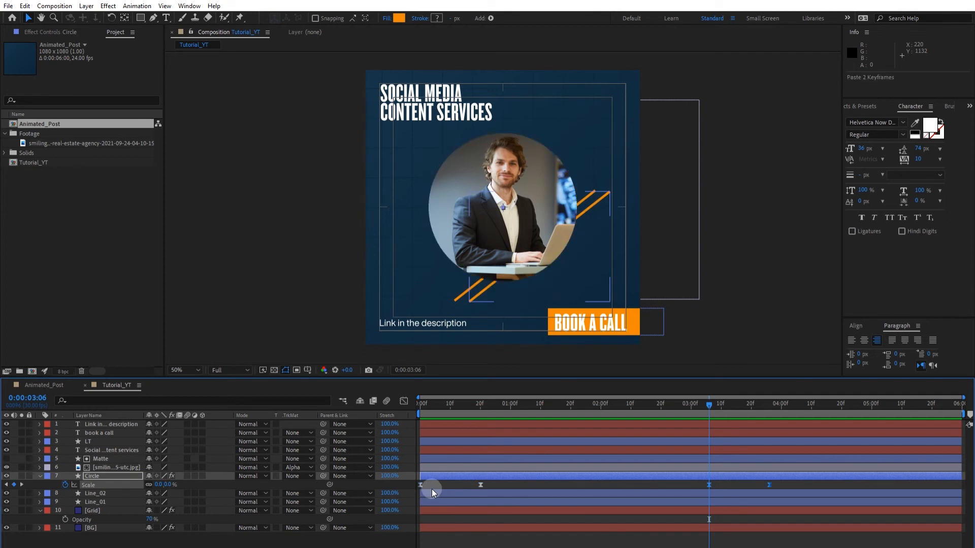
Step: Time-reverse the pasted Circle scale keyframes and move the pair so the last one sits at 0:00:05:29
right_click(709, 474)
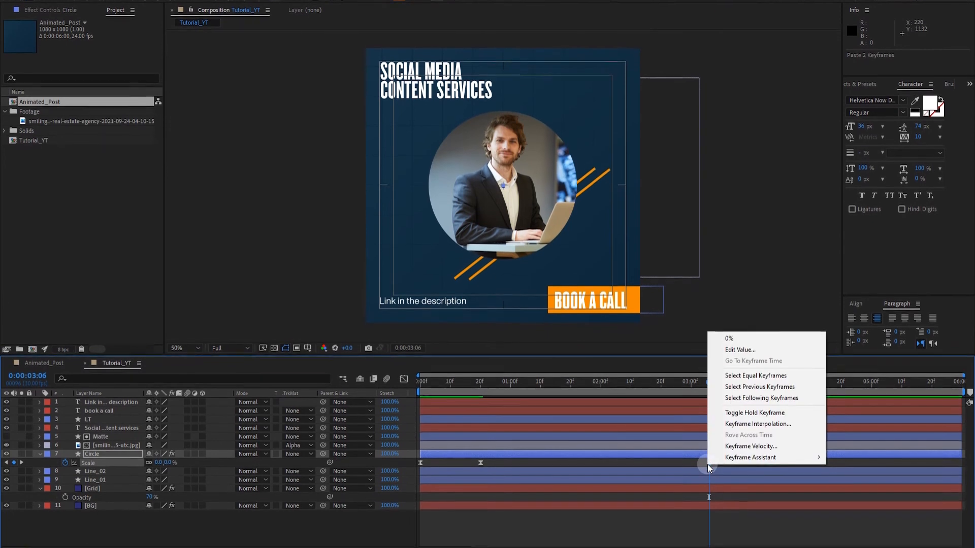
mouse_move(718, 449)
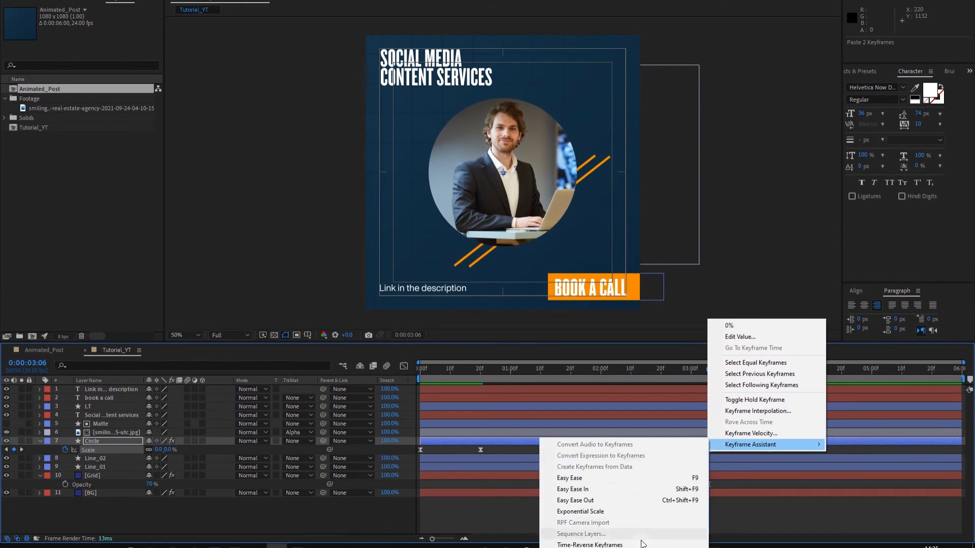
left_click(641, 545)
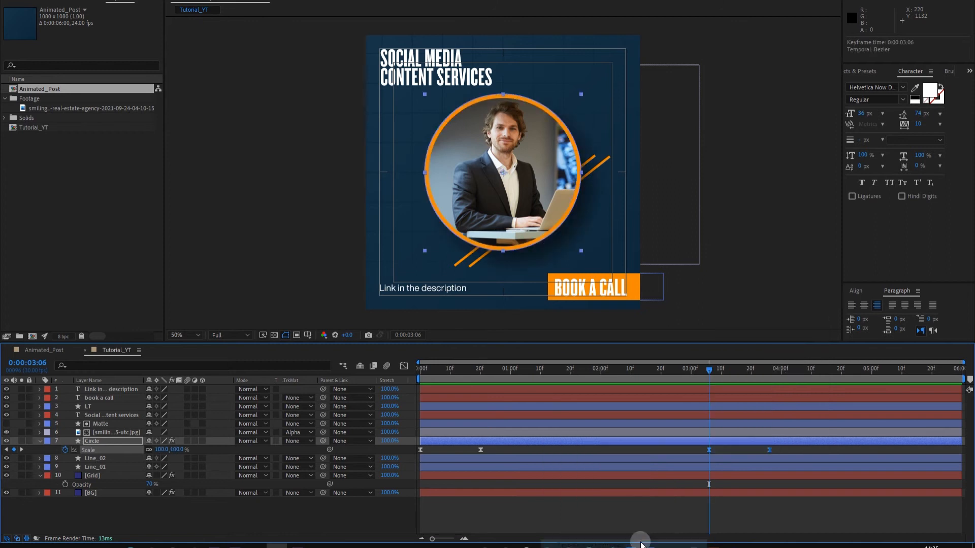
left_click_drag(778, 459, 960, 470)
left_click(883, 405)
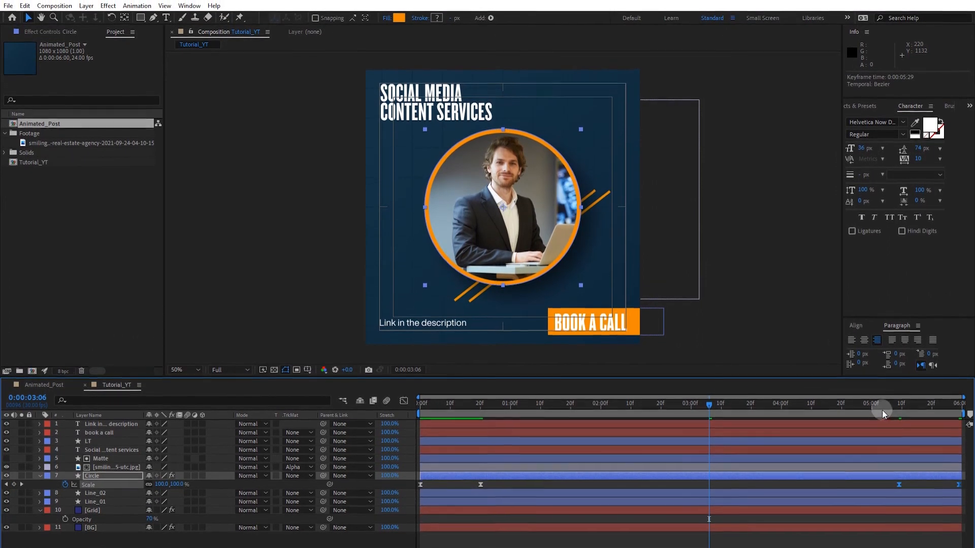
Step: Copy all four Circle scale keyframes and paste them onto the Matte layer at the first frame
key("space")
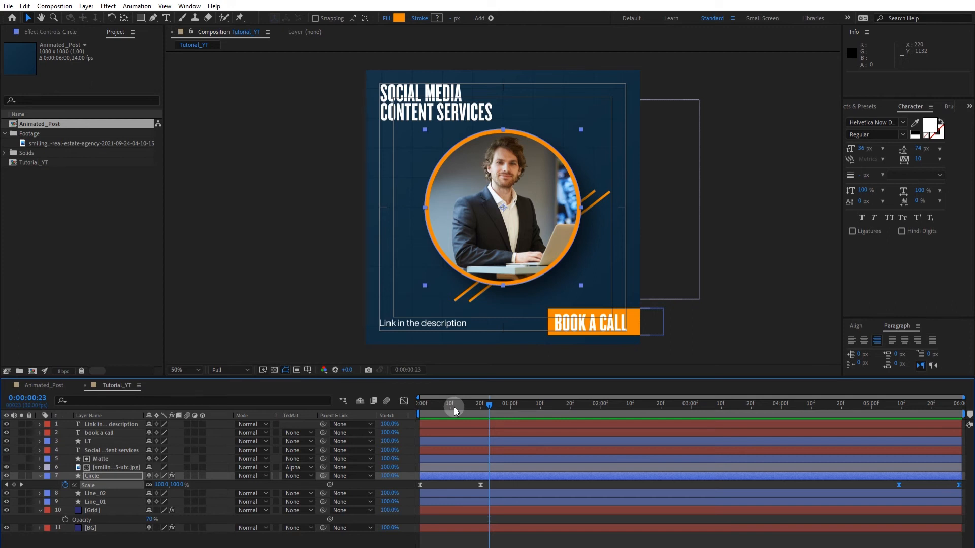
left_click_drag(459, 406, 369, 431)
left_click(90, 484)
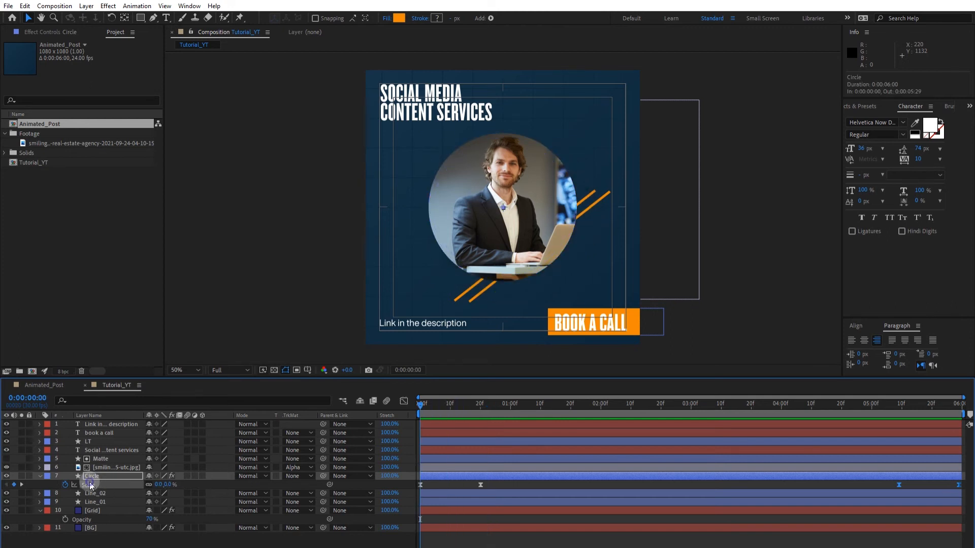
key("ctrl+c")
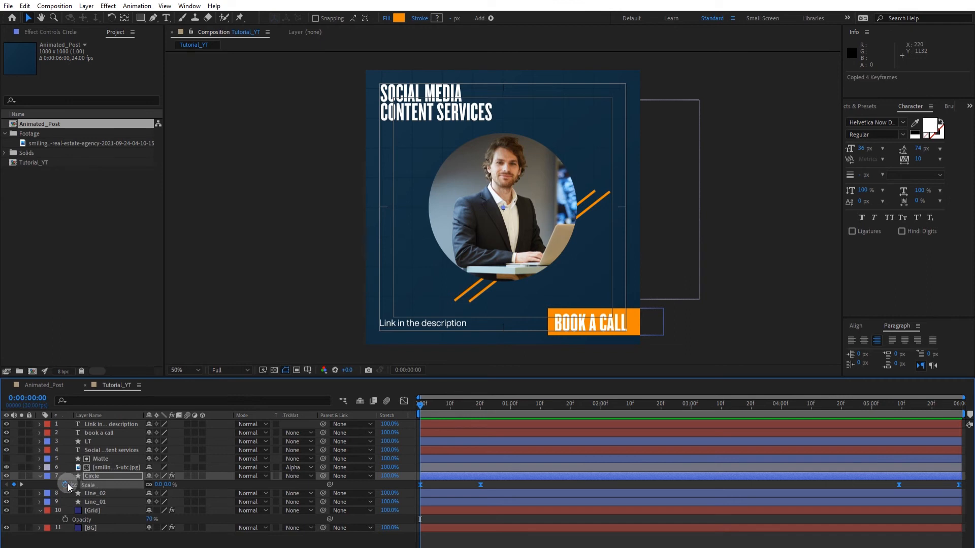
left_click(40, 476)
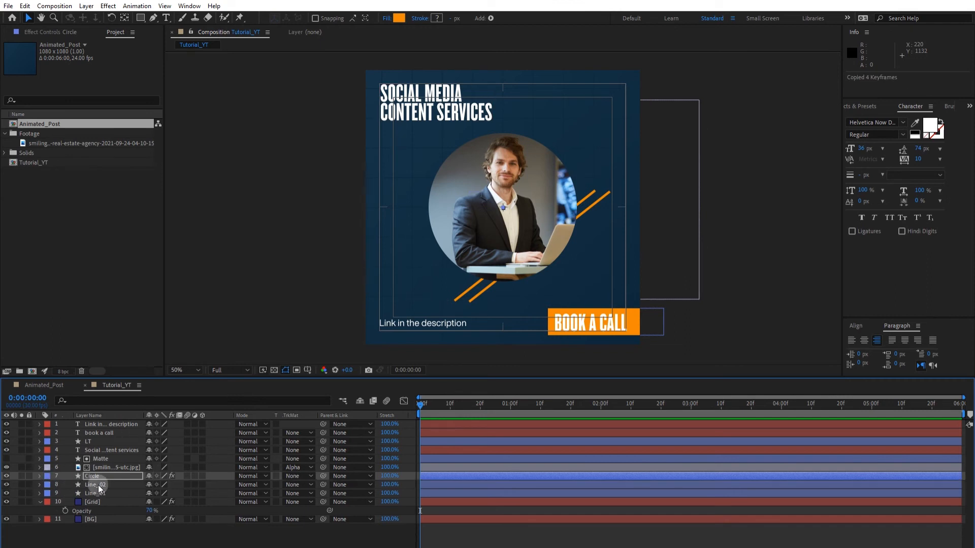
left_click(99, 458)
key("ctrl+v")
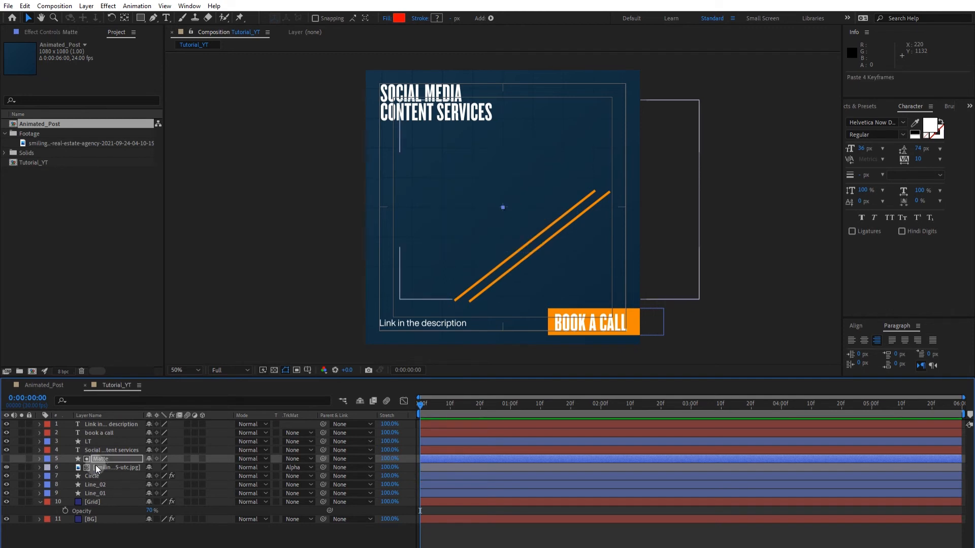
Step: Check the pasted matte animation along the timeline and parent the photo layer to the Matte layer
left_click(411, 399)
left_click_drag(436, 409, 688, 440)
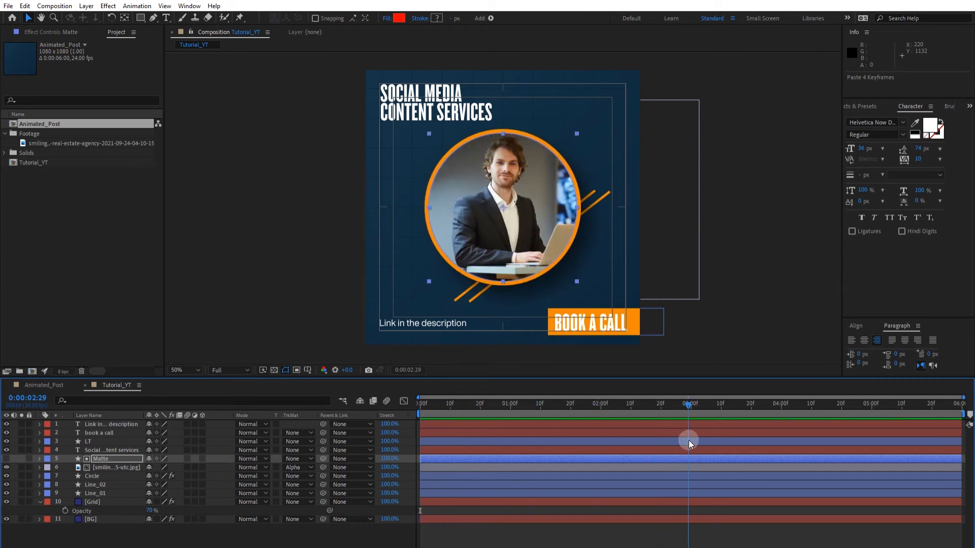
left_click(219, 538)
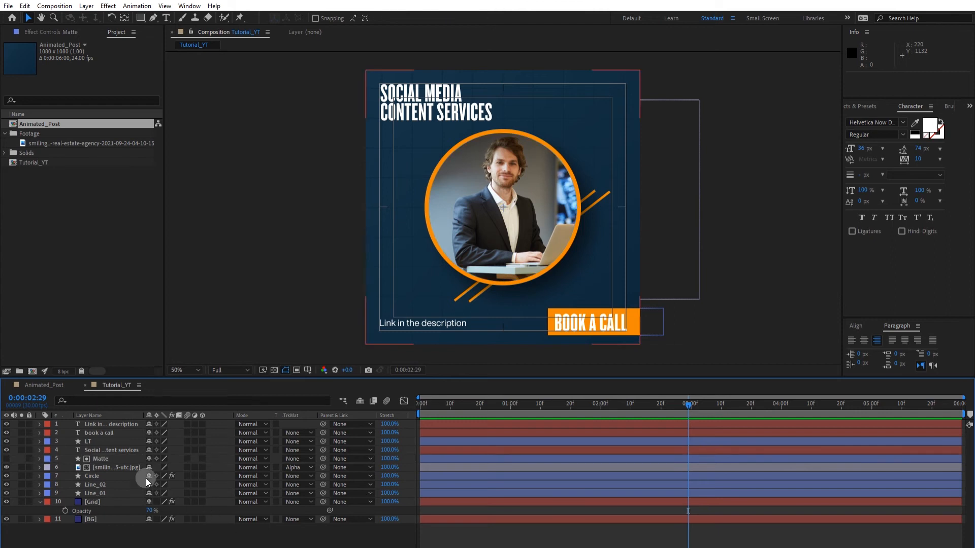
left_click(108, 467)
left_click_drag(322, 468, 109, 459)
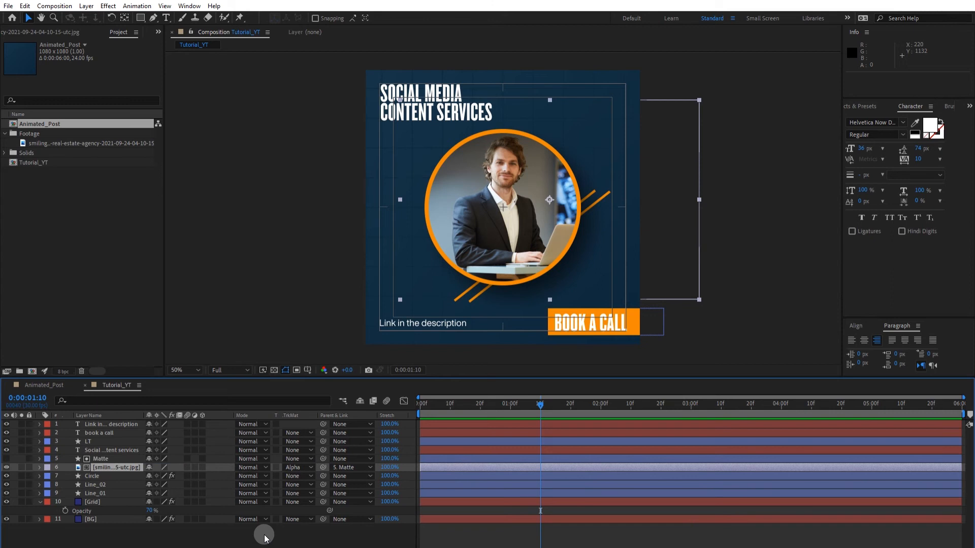
Step: Show the Matte layer's scale keyframes and move the first pair so it starts at 0:00:00:06
left_click(106, 458)
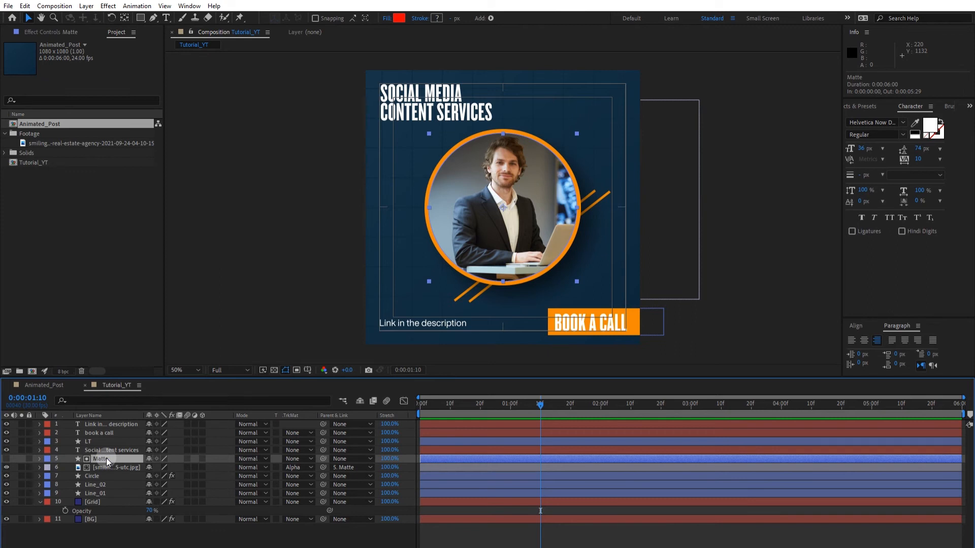
key("s")
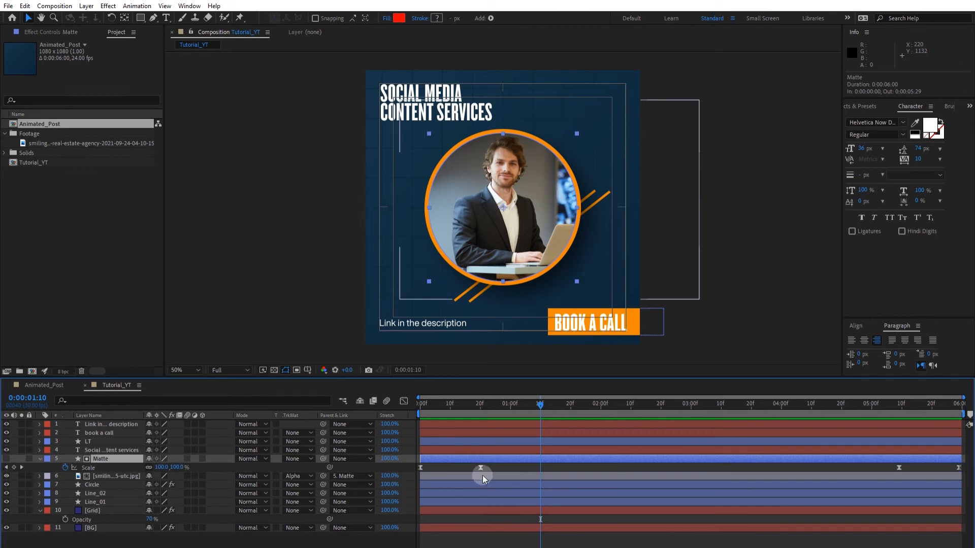
left_click_drag(490, 467, 439, 468)
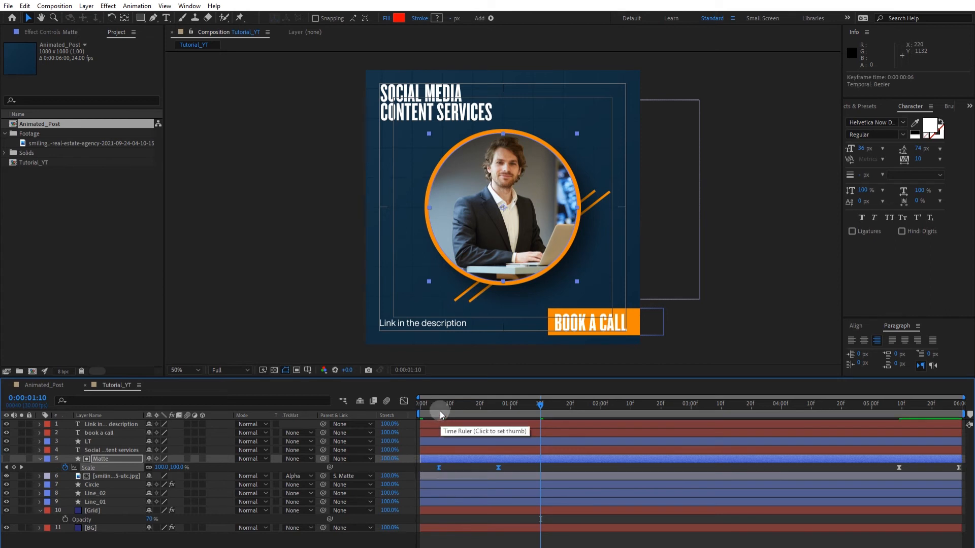
left_click(471, 410)
Step: Move the last two Matte scale keyframes about four frames earlier
left_click_drag(891, 466, 965, 475)
left_click(900, 468)
left_click_drag(933, 473, 965, 473)
left_click_drag(900, 471, 887, 470)
Step: Preview the offset circle and photo scale animation from the start, and return to the first frame
left_click_drag(472, 405, 340, 430)
key("space")
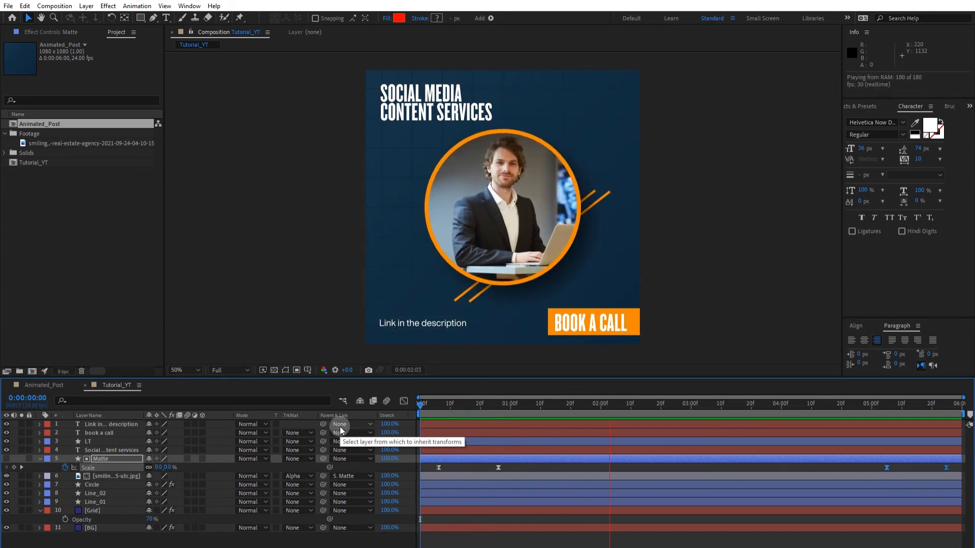
left_click(426, 405)
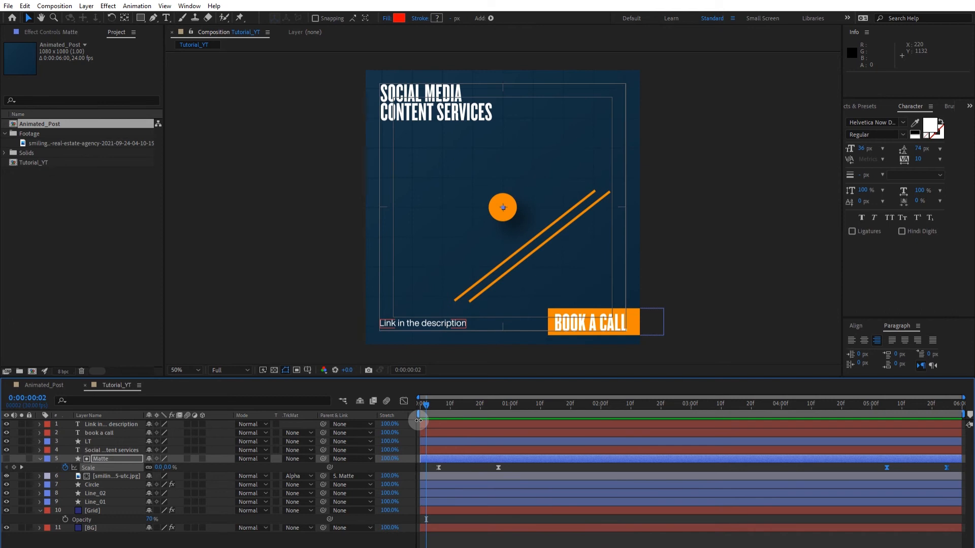
left_click_drag(429, 408, 408, 410)
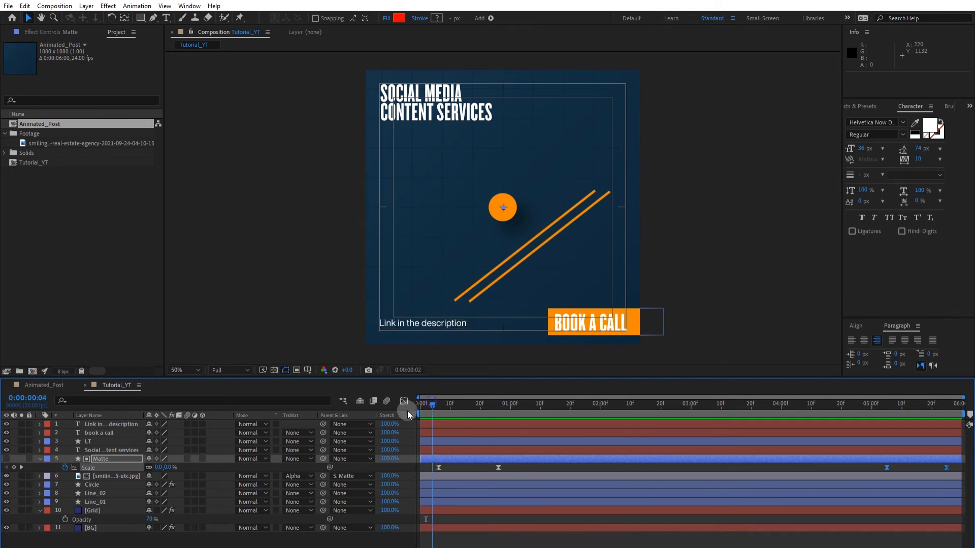
Step: Add Trim Paths to the Line_01 shape layer and expand its Start and End properties
left_click(112, 502)
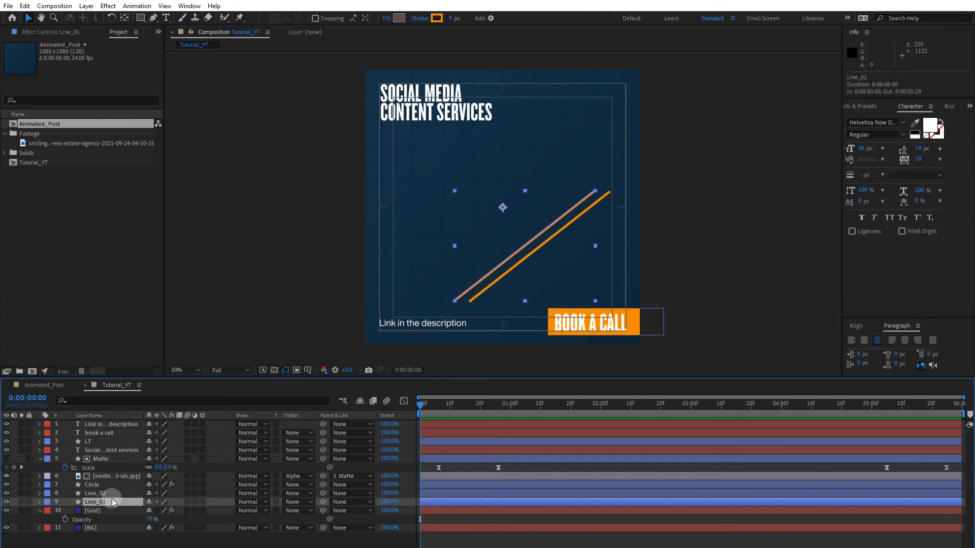
left_click(40, 502)
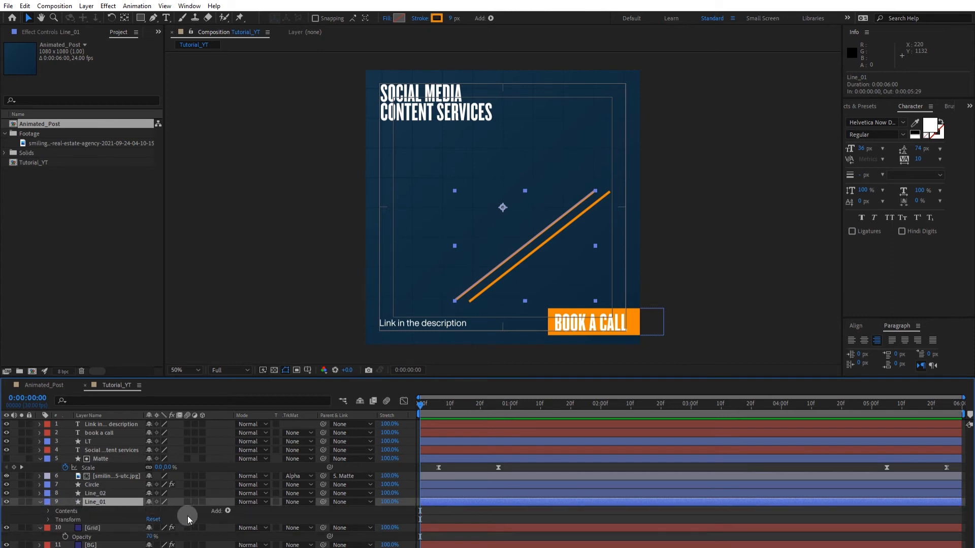
left_click(228, 511)
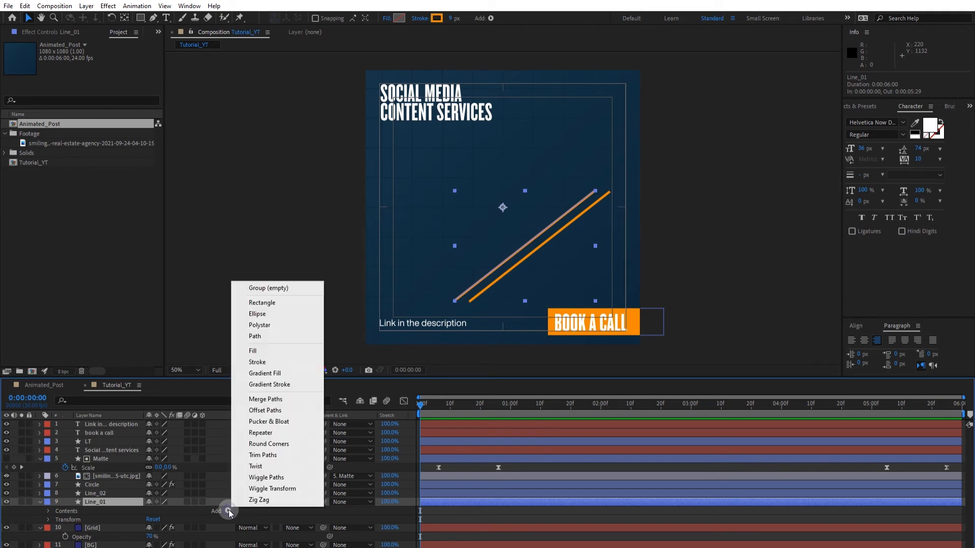
left_click(263, 455)
left_click(57, 529)
left_click(294, 524)
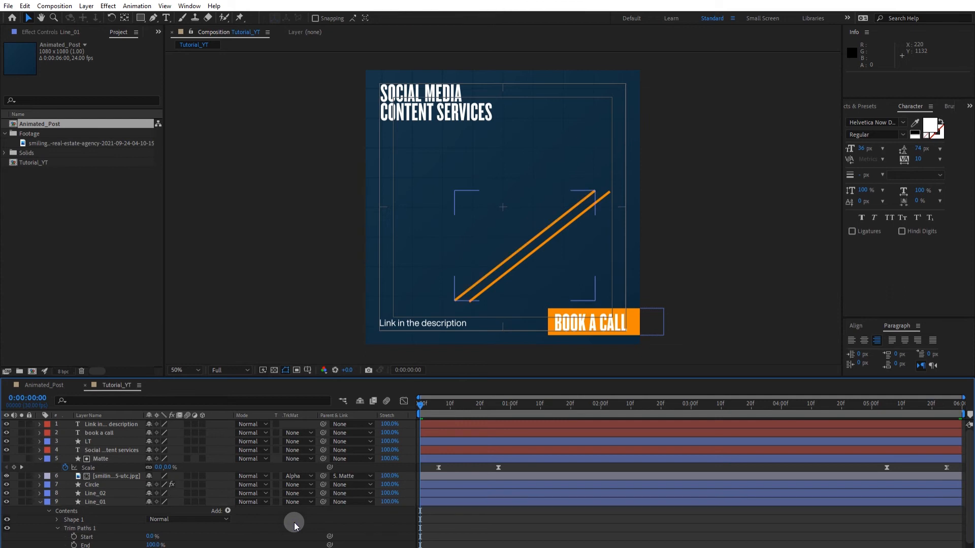
Step: Keyframe the Trim Paths End of Line_01 from 0% at the first frame to 100% at 0:00:00:20
left_click(152, 543)
type("0")
left_click(235, 546)
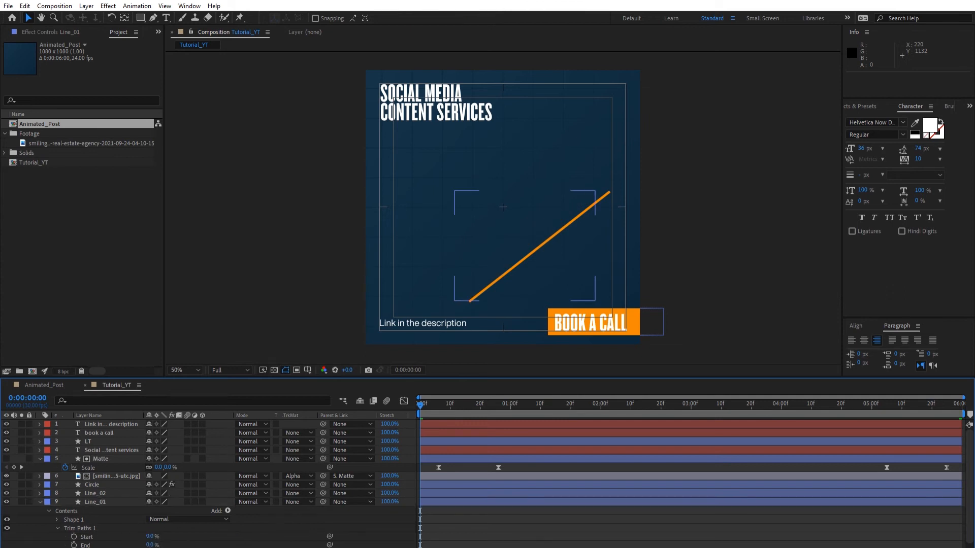
left_click(73, 546)
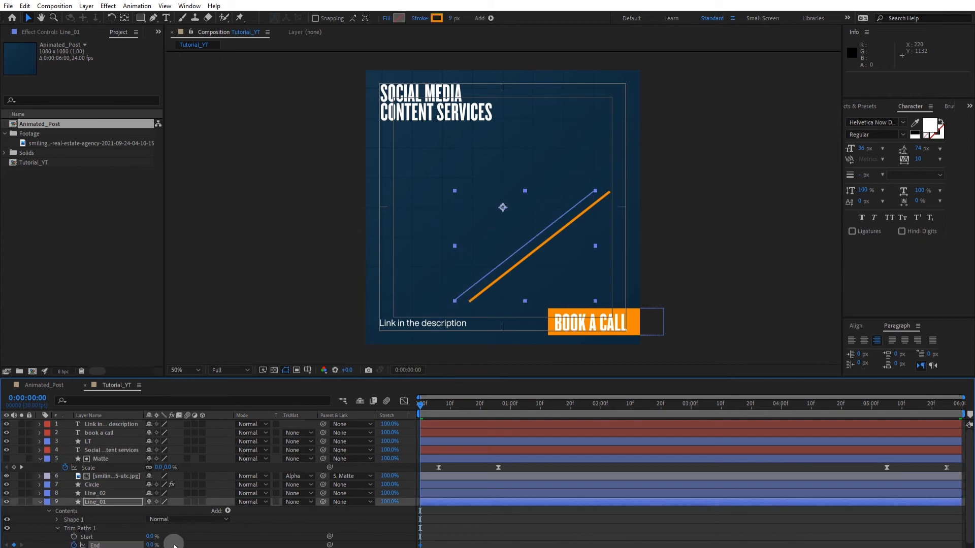
key("shift+Page_Down")
key("shift+Page_Down")
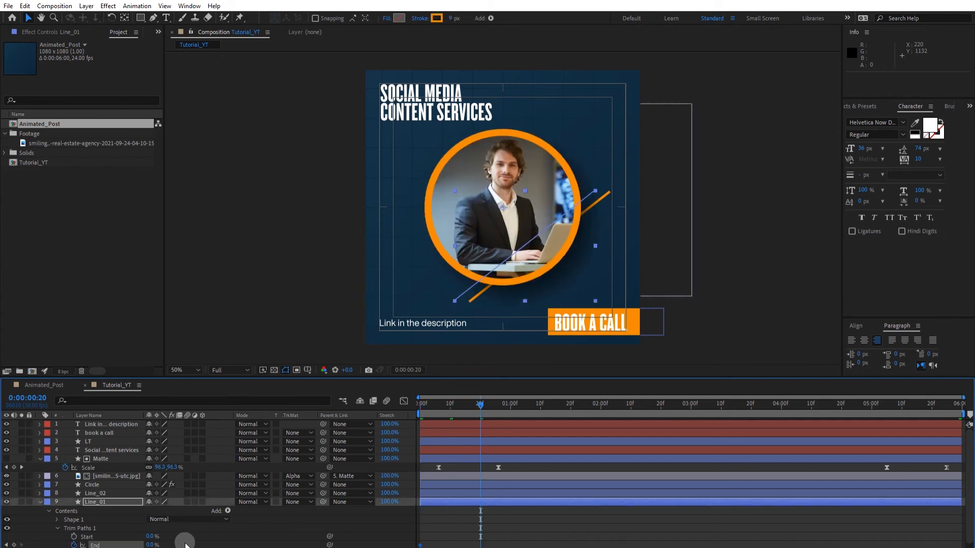
left_click(151, 544)
type("100")
key("Return")
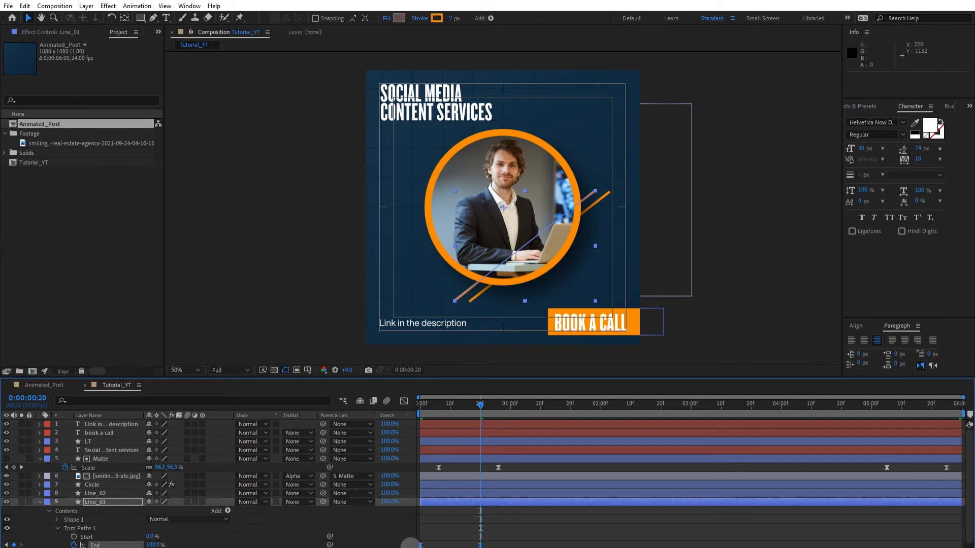
Step: Reshape the speed graph of Line_01's End keyframes into a steep early peak with a long slow-down
left_click(404, 402)
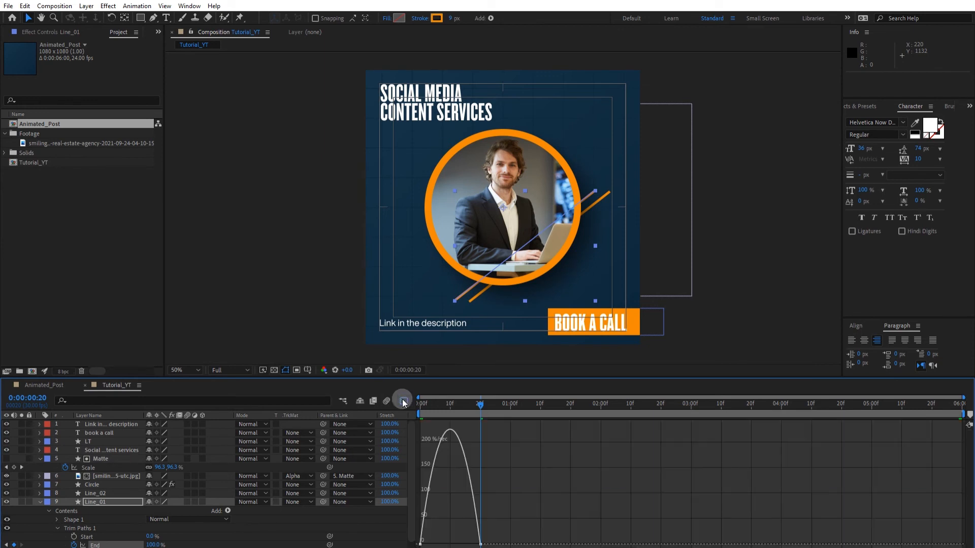
left_click(469, 544)
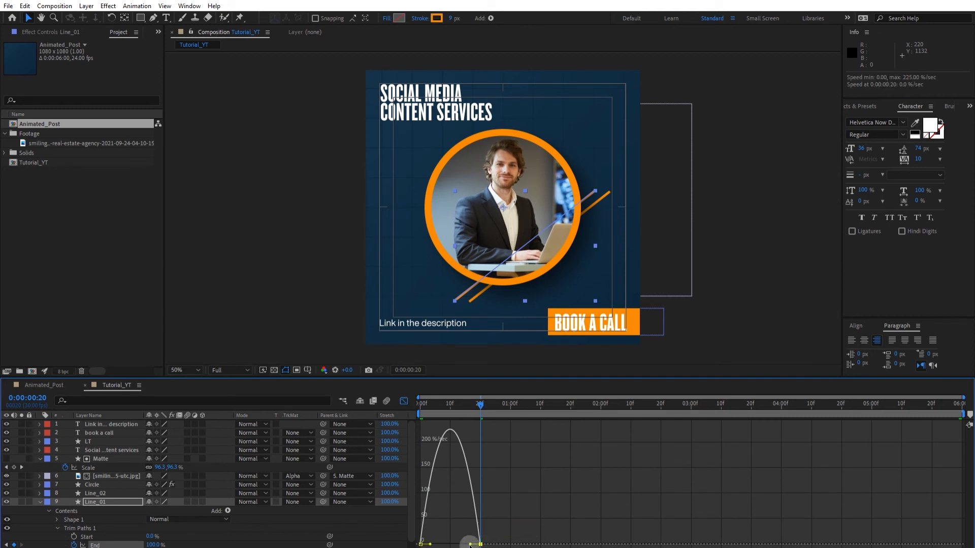
left_click_drag(470, 544, 434, 544)
left_click(404, 401)
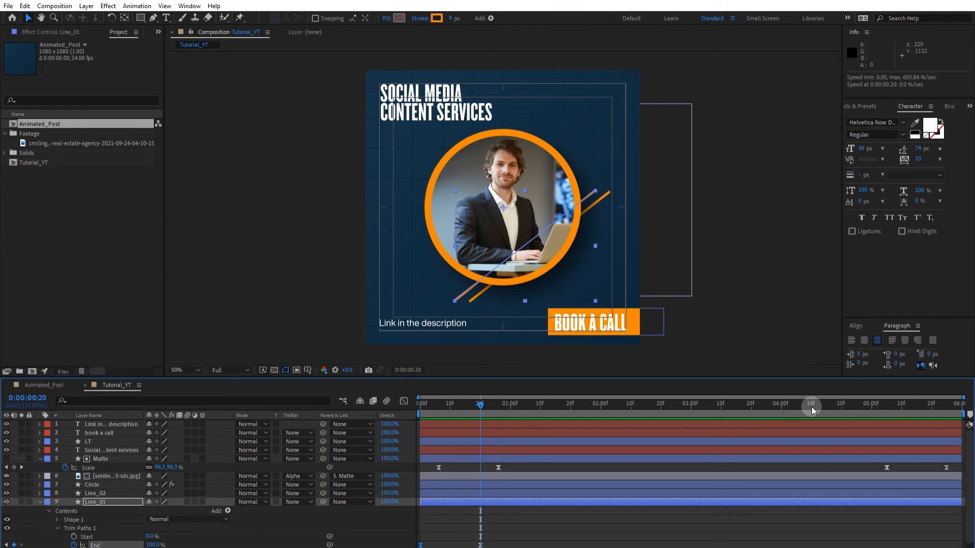
Step: Keyframe the Trim Paths Start of Line_01 from 0% at 0:00:05:00 to 100% at 0:00:05:20
left_click_drag(807, 406, 871, 409)
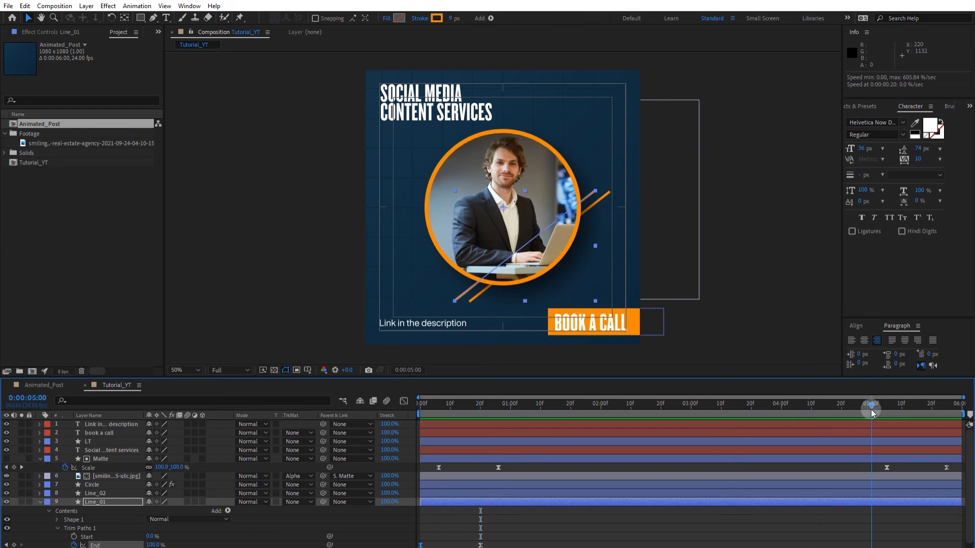
left_click(74, 537)
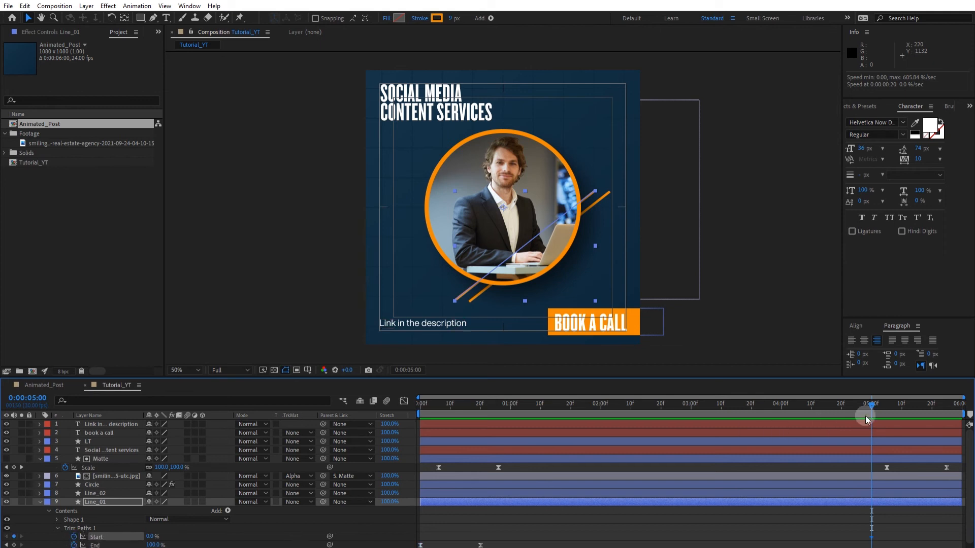
left_click(931, 406)
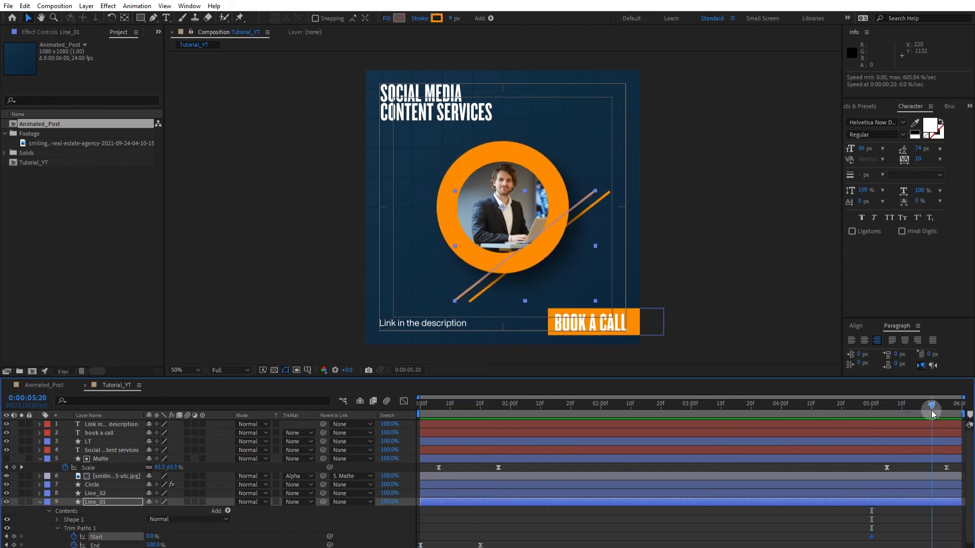
left_click_drag(149, 536, 807, 541)
Step: Apply Easy Ease to both Start keyframes of Line_01 and reshape their speed graph into a slow build-up with a steep late peak
left_click_drag(954, 538, 858, 545)
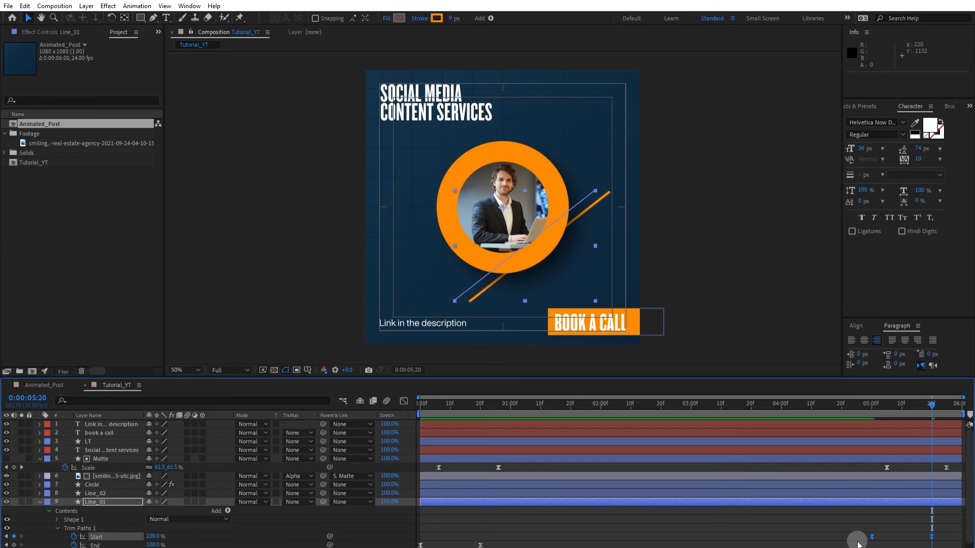
left_click(405, 403)
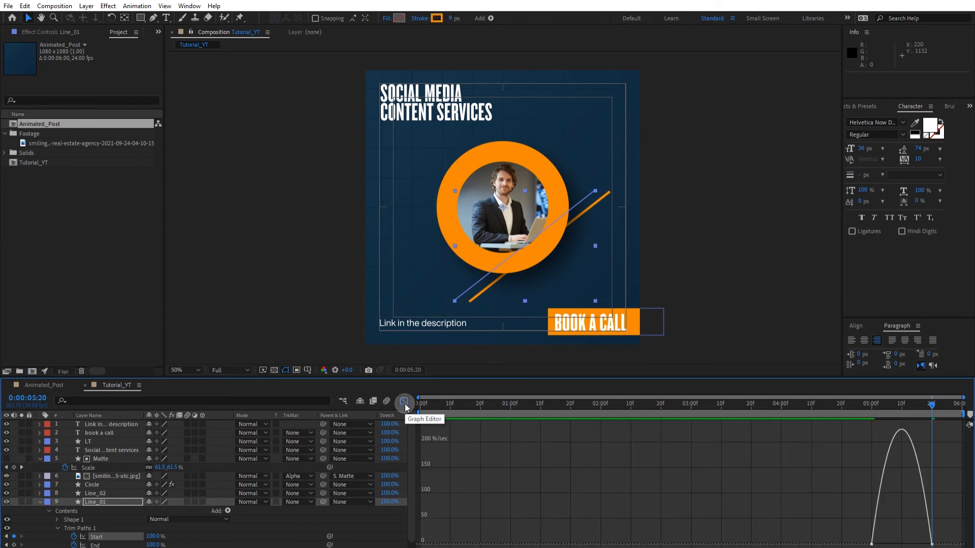
left_click_drag(891, 529, 925, 544)
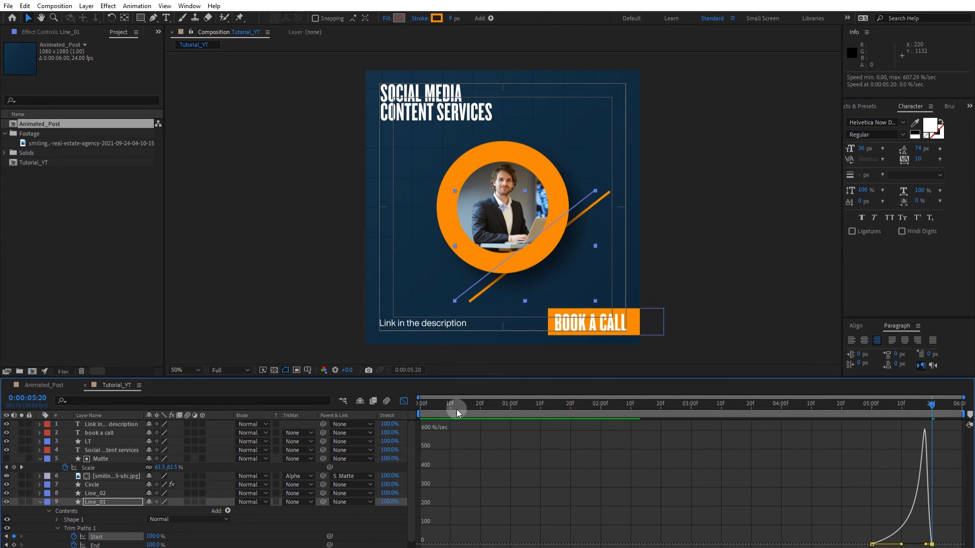
key("shift+F3")
Step: Preview the Line_01 trim animation from the first frame and inspect its exit from 0:00:04:29
key("Home")
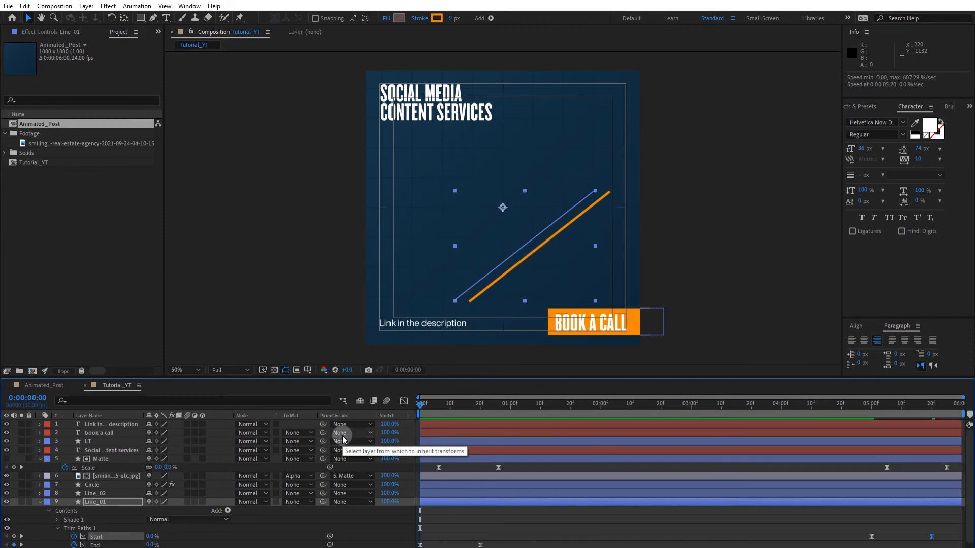
left_click(551, 531)
key("space")
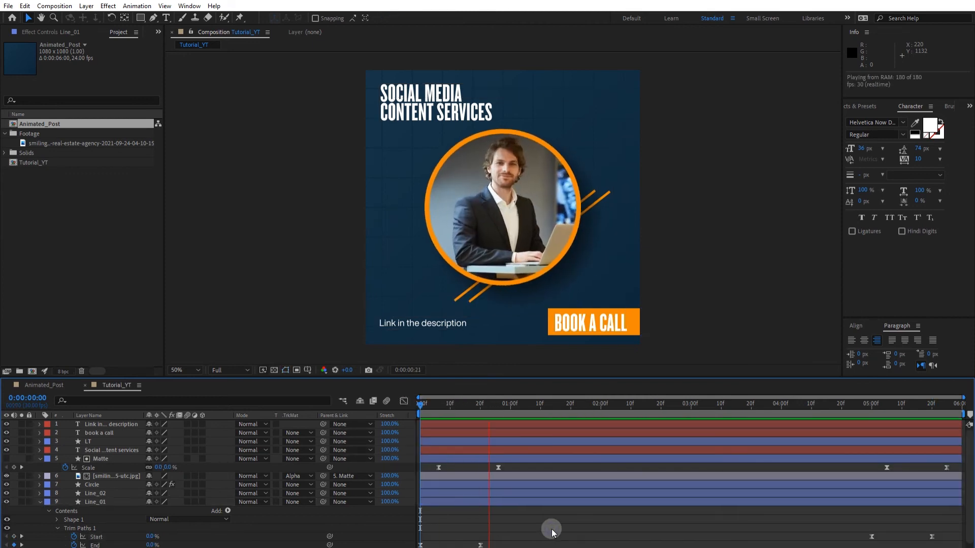
left_click(868, 406)
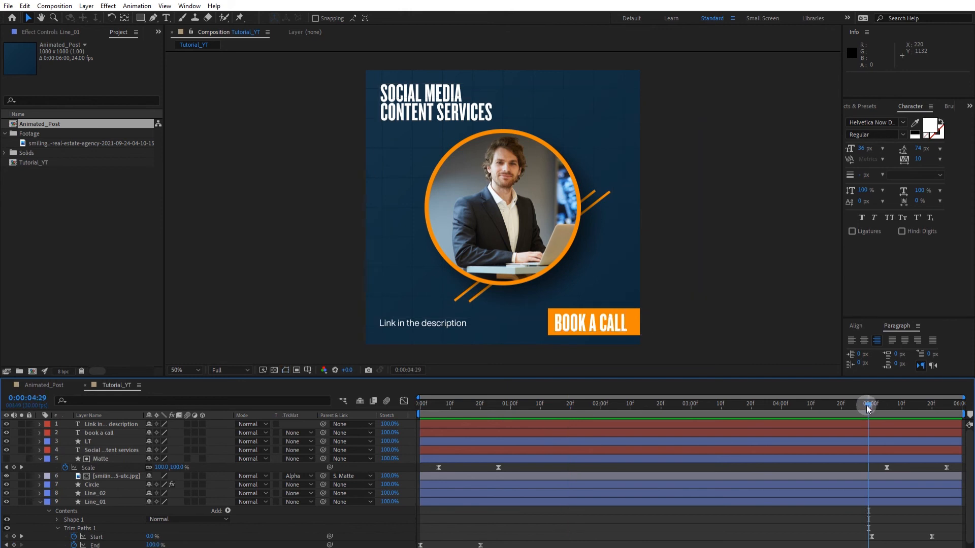
Step: Shift both Start keyframes of Line_01 about 7 frames later so its exit begins after 0:00:05:04, and preview the animation
left_click_drag(944, 532, 853, 545)
left_click(932, 537)
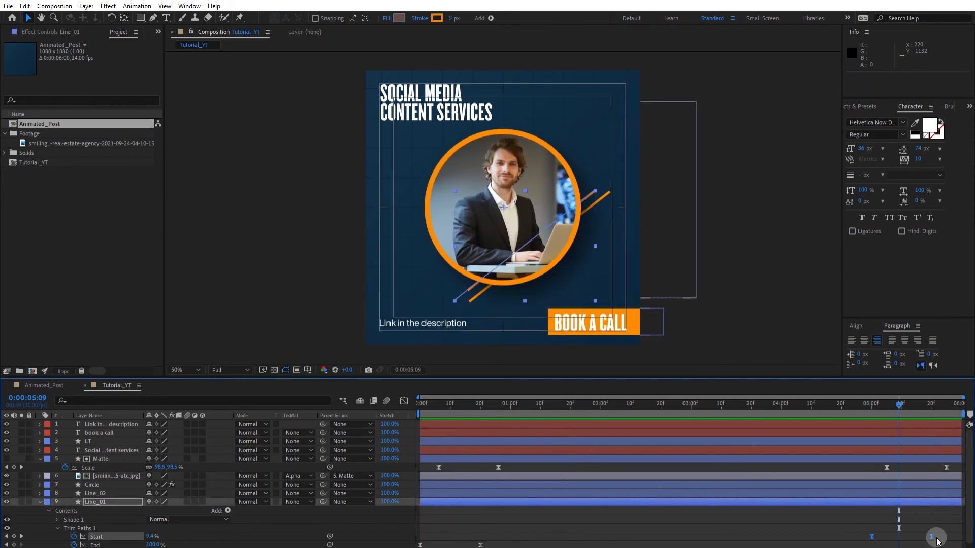
left_click_drag(932, 541, 955, 539)
left_click(885, 406)
key("space")
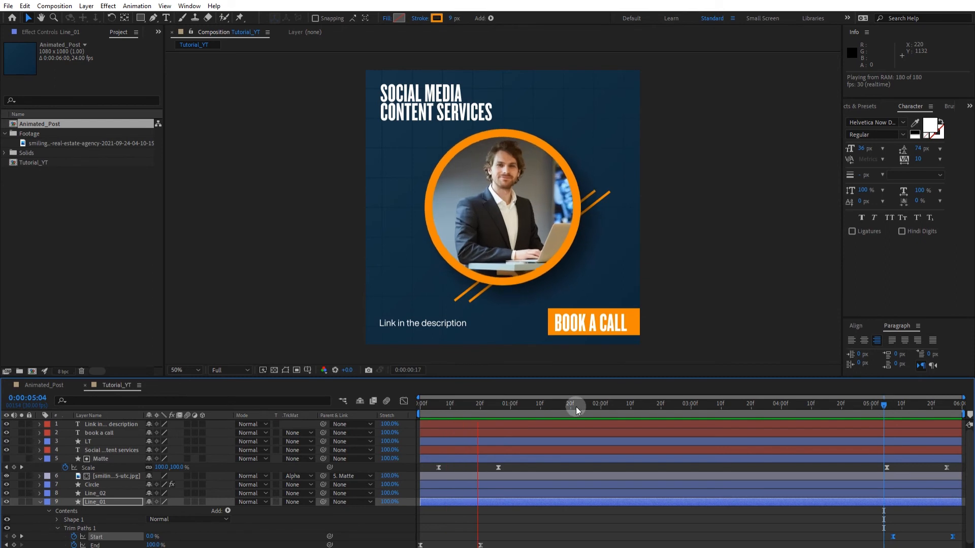
key("space")
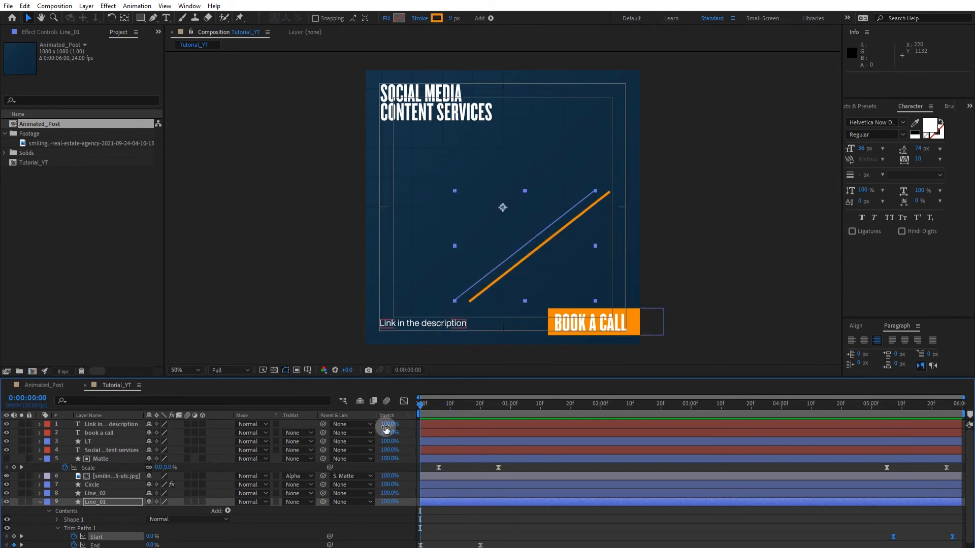
Step: Copy Trim Paths 1 with its keyframes from Line_01 to Line_02 and reveal the keyframes on Line_02
left_click(89, 530)
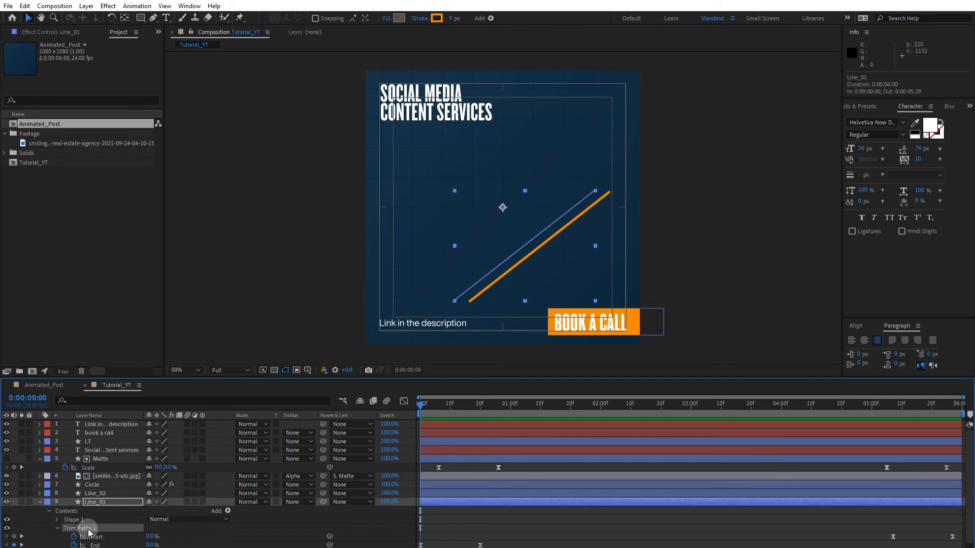
left_click(38, 500)
left_click(105, 494)
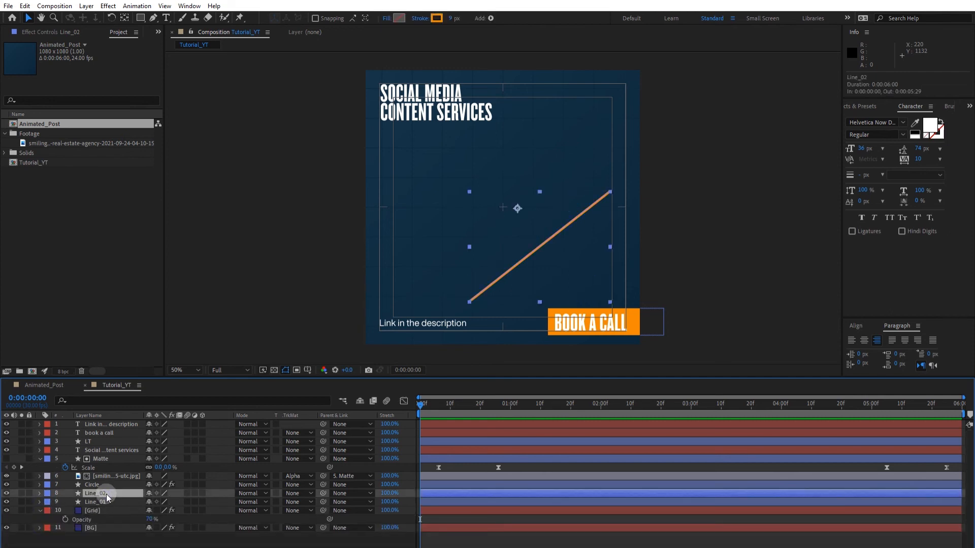
key("Return")
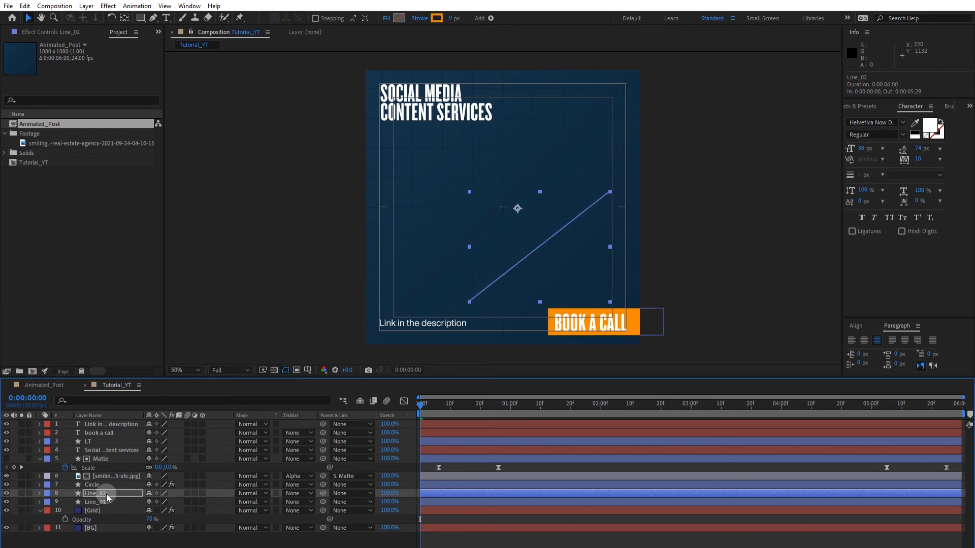
key("u")
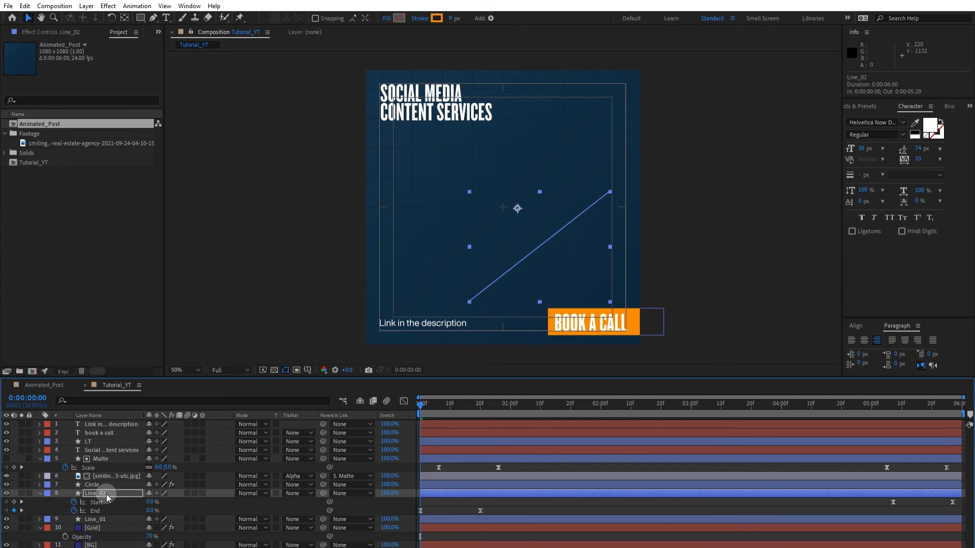
Step: Stagger Line_02 by moving its End keyframes about 5 frames later and its Start keyframes about 5 frames earlier, and preview the result
left_click_drag(488, 504, 429, 511)
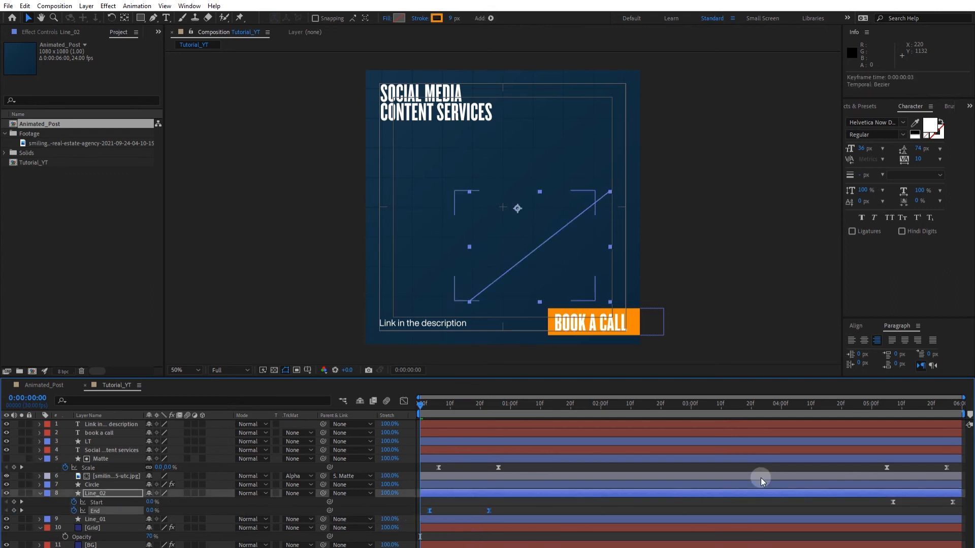
left_click_drag(900, 503, 940, 505)
left_click_drag(514, 507, 437, 511)
left_click(449, 503)
left_click_drag(427, 404, 358, 421)
key("space")
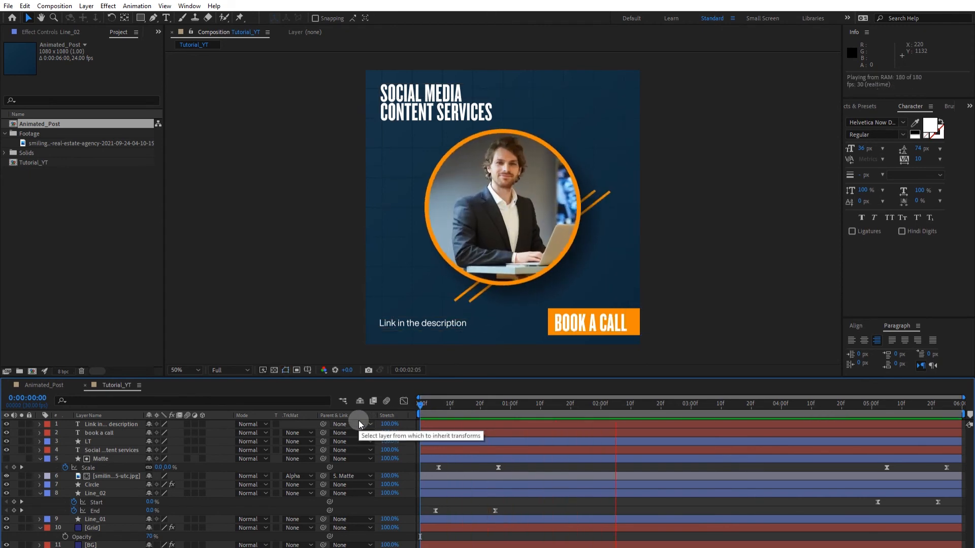
key("space")
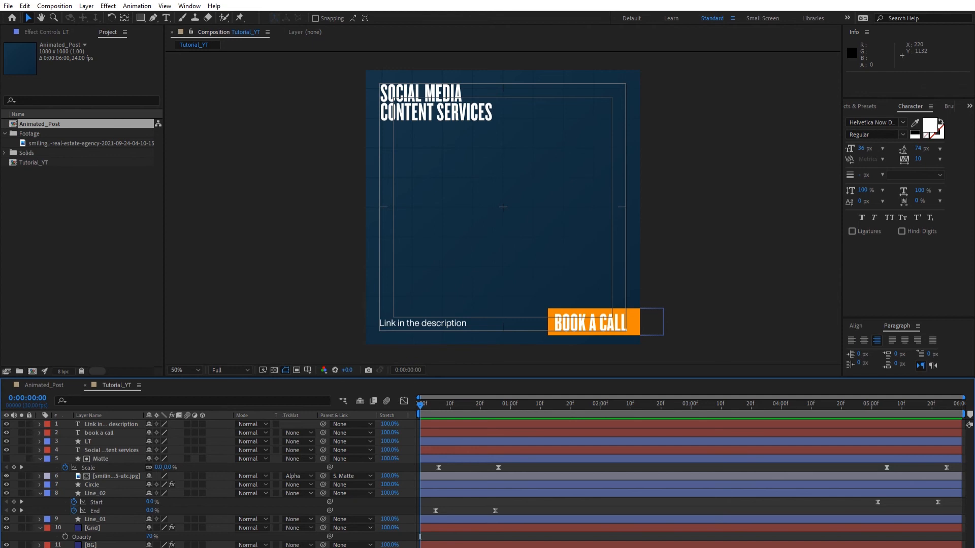
Step: Find the TextFlow by CandyMustache preset, apply it to the Social Media Content Services headline, and preview the text animation
left_click(867, 108)
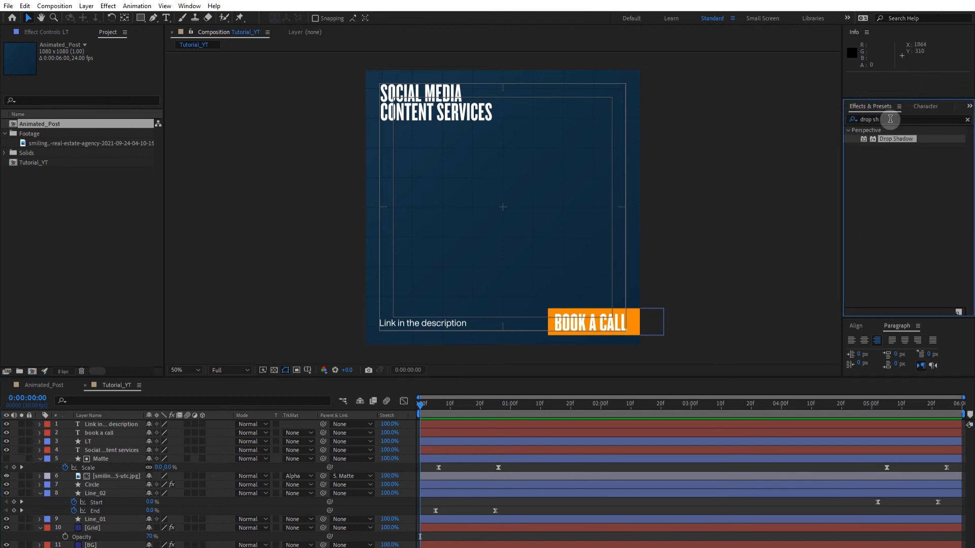
left_click(890, 119)
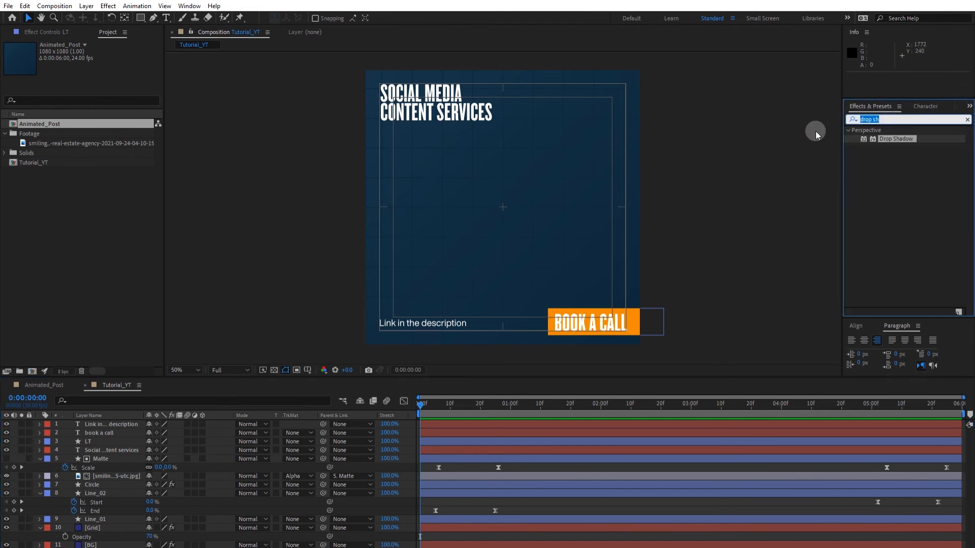
type("textflow")
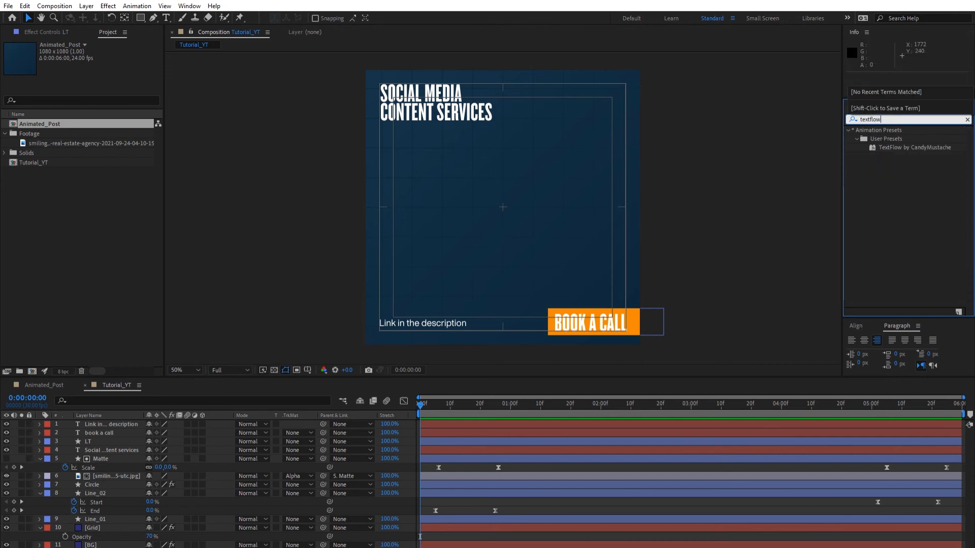
left_click(815, 131)
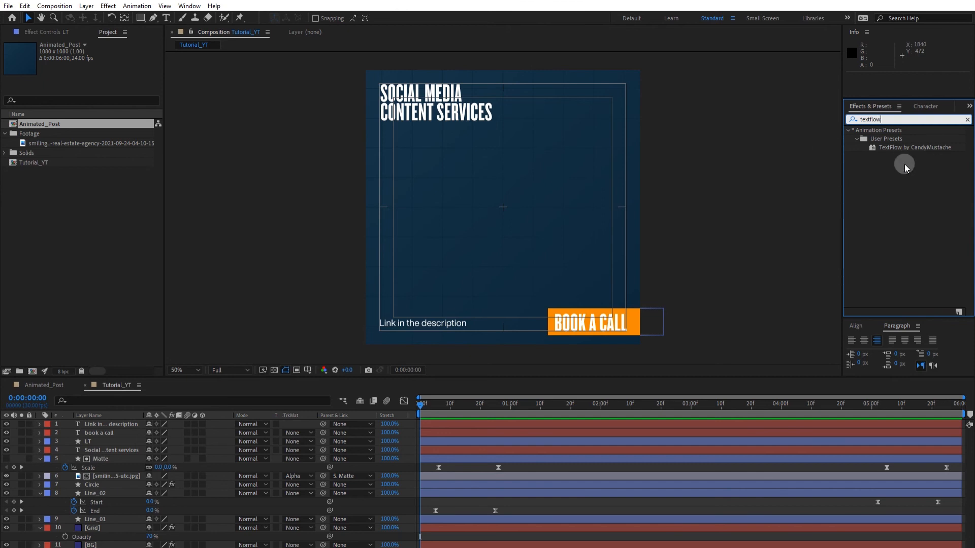
left_click_drag(907, 147, 481, 154)
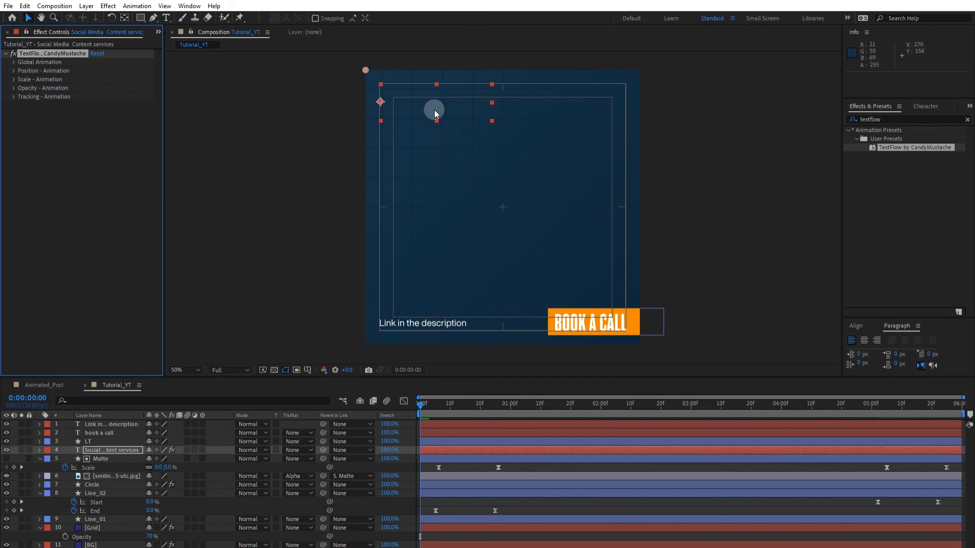
key("space")
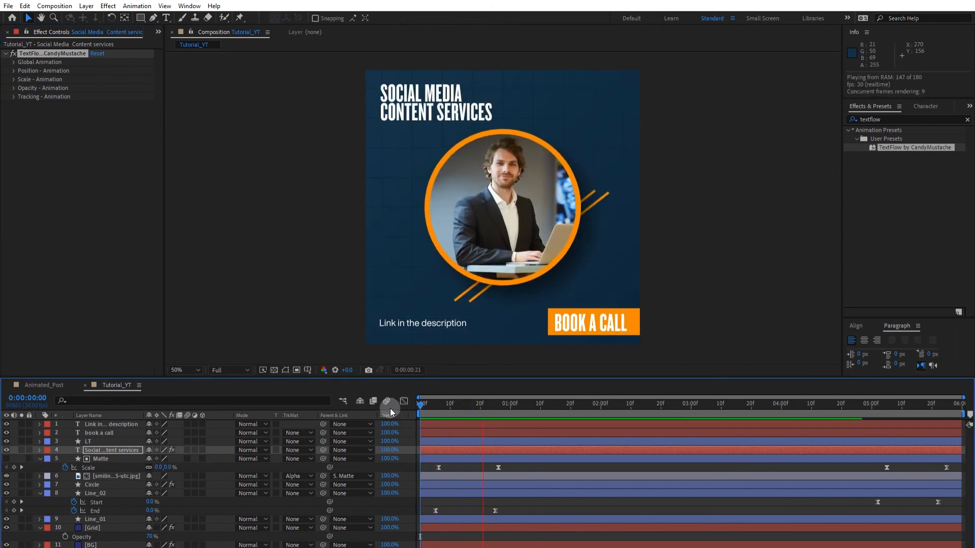
key("space")
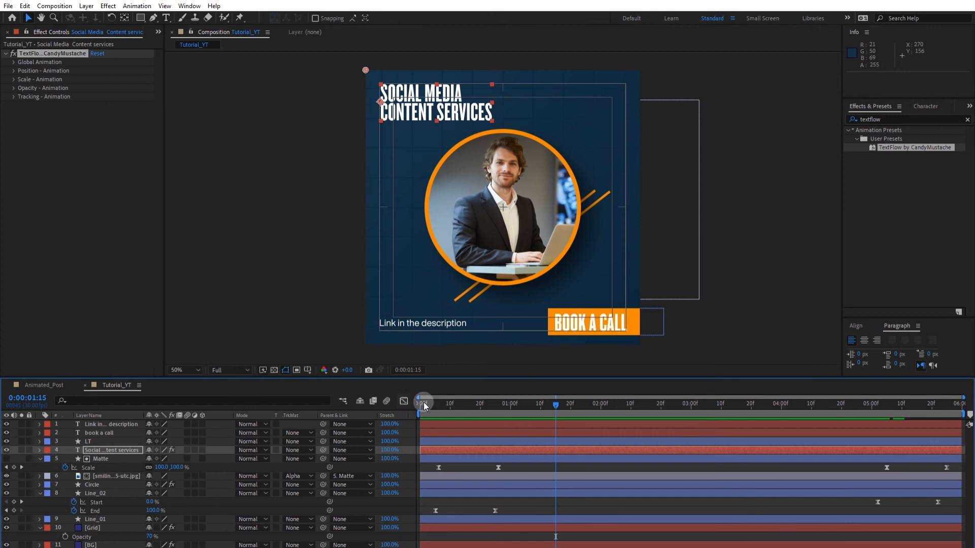
Step: Trim the headline layer to start at 0:00:00:09 and end shortly before the composition's end, and preview it
left_click(445, 404)
left_click_drag(426, 456, 440, 455)
left_click(438, 410)
left_click_drag(438, 409, 453, 410)
left_click_drag(435, 450, 447, 447)
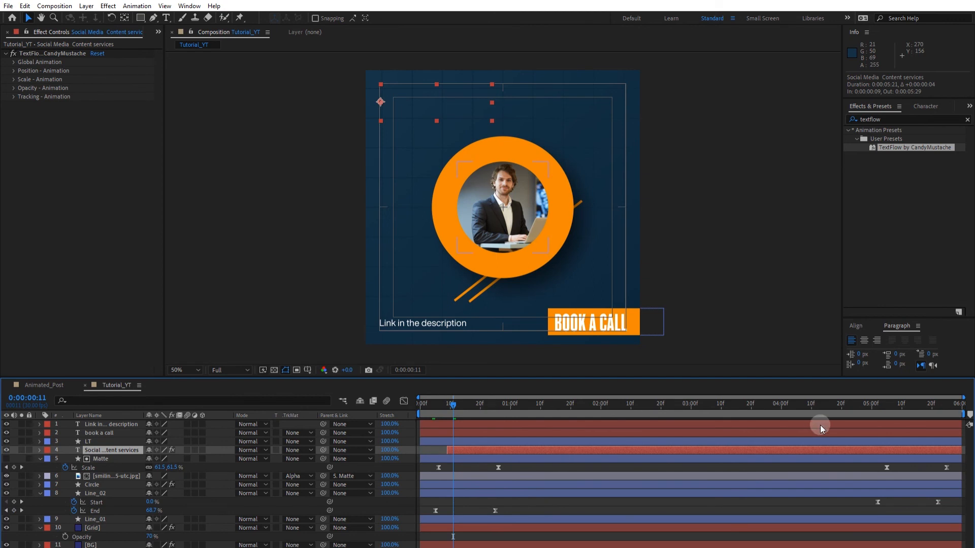
left_click(942, 411)
left_click_drag(960, 445, 940, 449)
left_click(689, 404)
key("space")
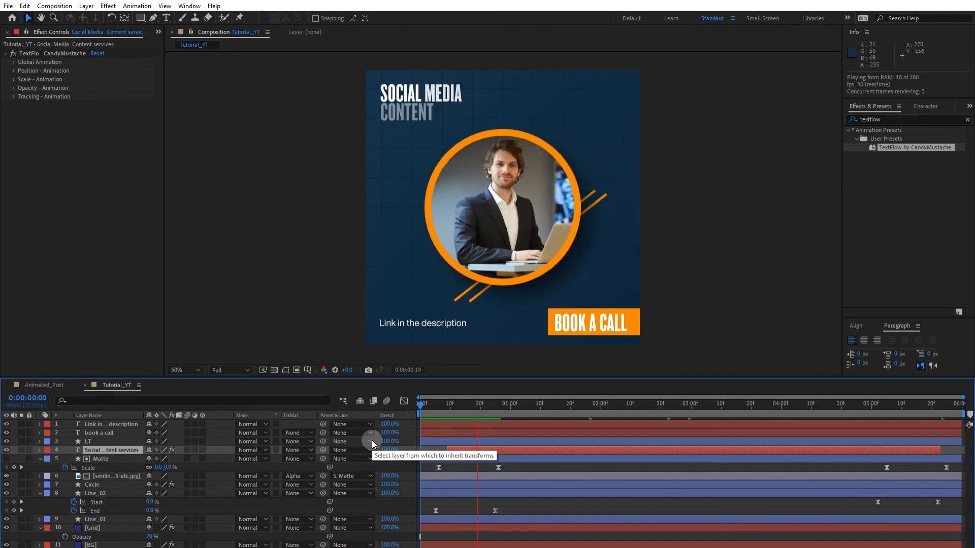
key("space")
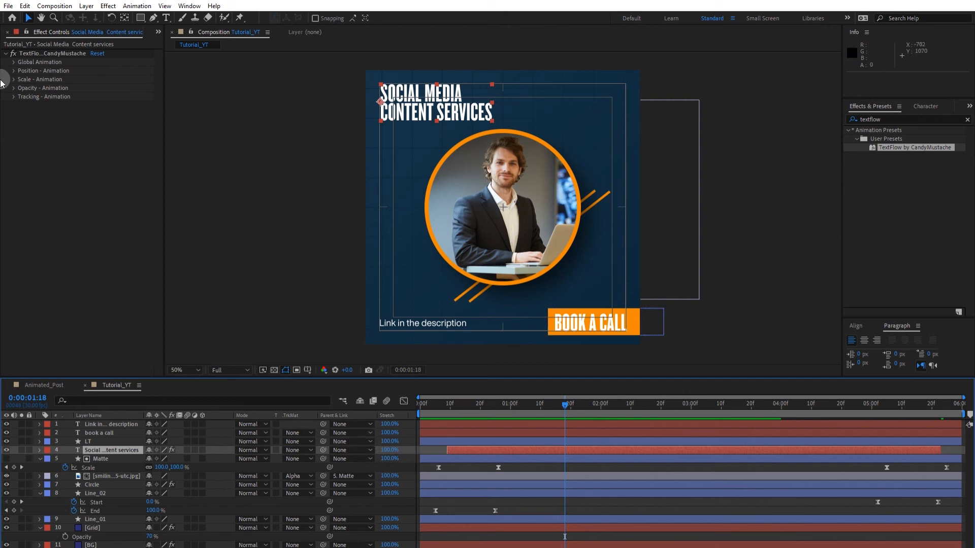
Step: Set Speed (In) and Speed (Out) in the headline's TextFlow Global Animation to 0.20, and preview the timing from the first frame
left_click(15, 66)
left_click(14, 63)
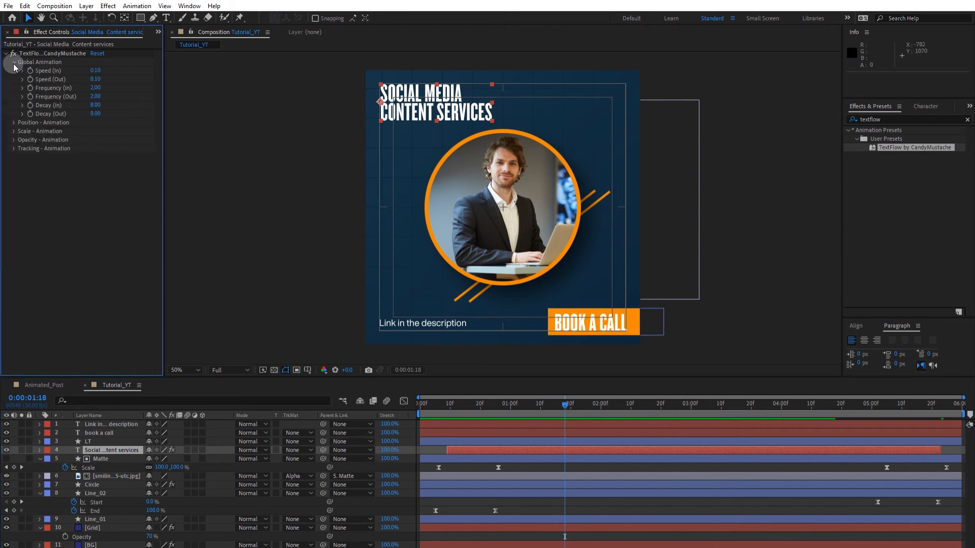
left_click(99, 72)
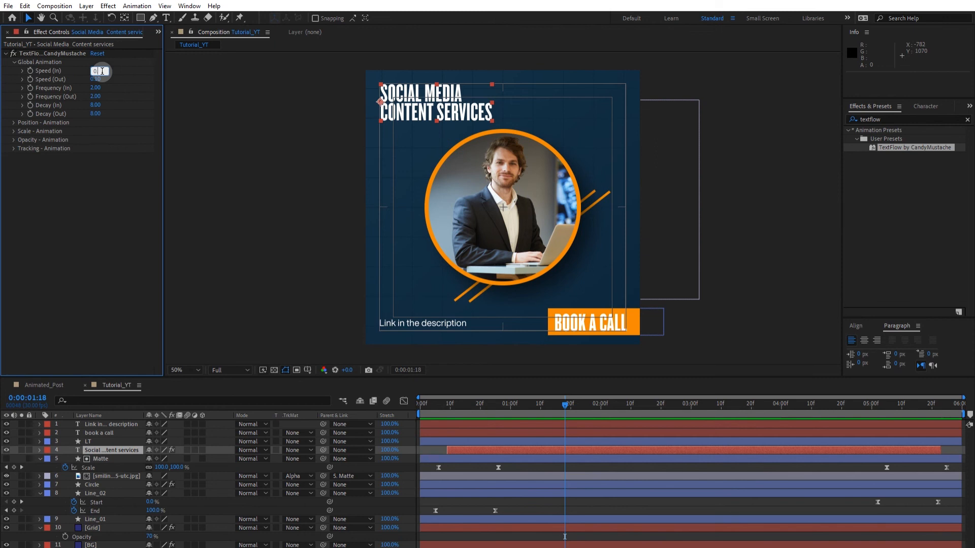
type("0.2")
left_click(96, 156)
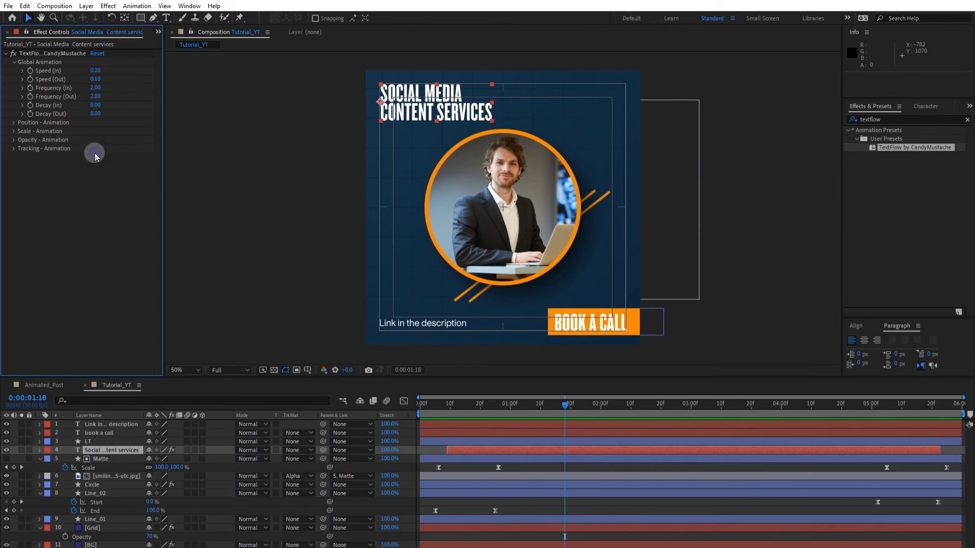
left_click(96, 80)
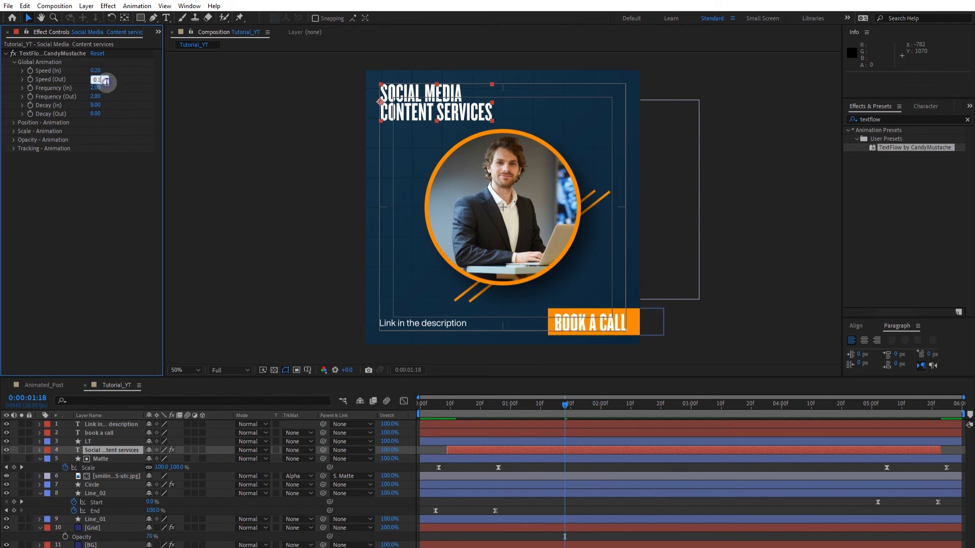
type("0")
left_click(438, 446)
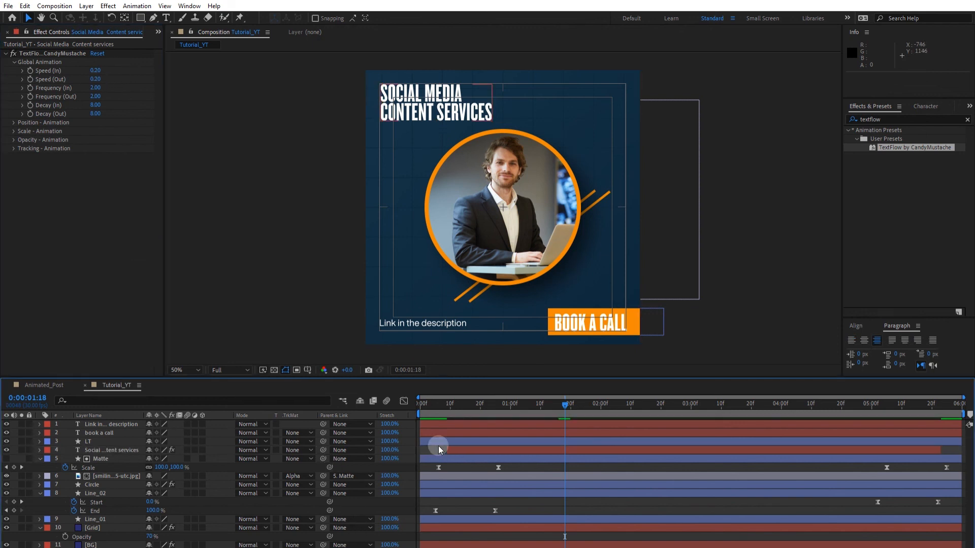
left_click_drag(454, 412, 399, 413)
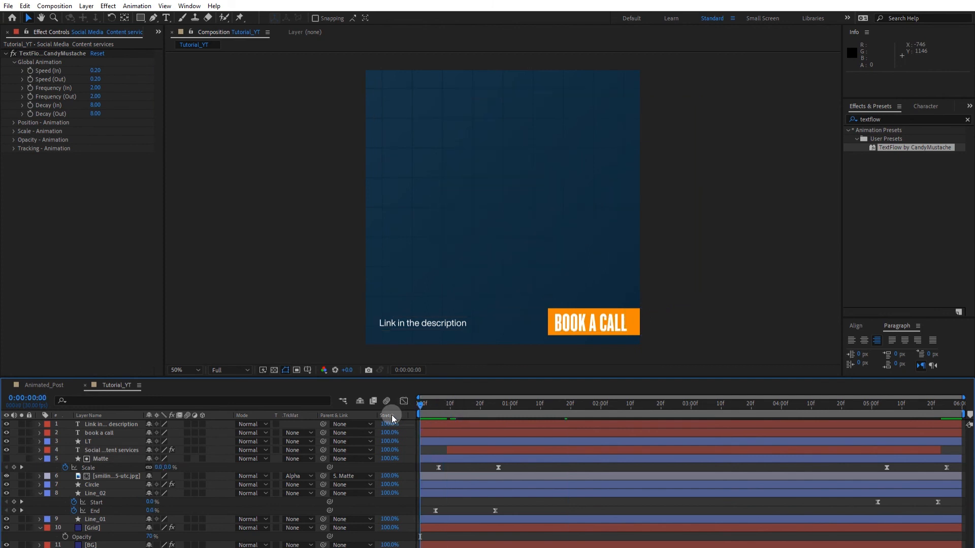
key("space")
left_click(520, 419)
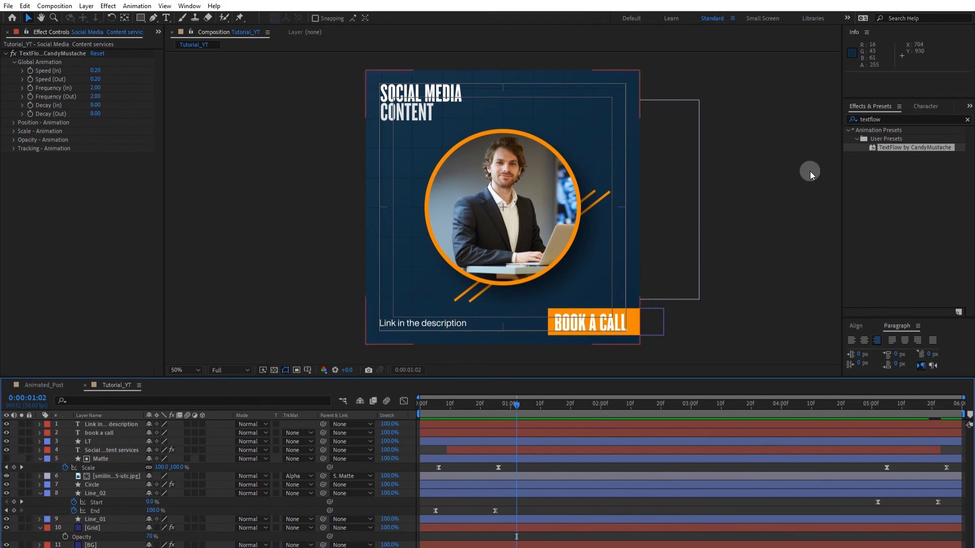
Step: Apply the TextFlow by CandyMustache preset to the Link in the description text and preview it from the first frame
left_click_drag(886, 153, 402, 324)
left_click_drag(464, 416, 361, 413)
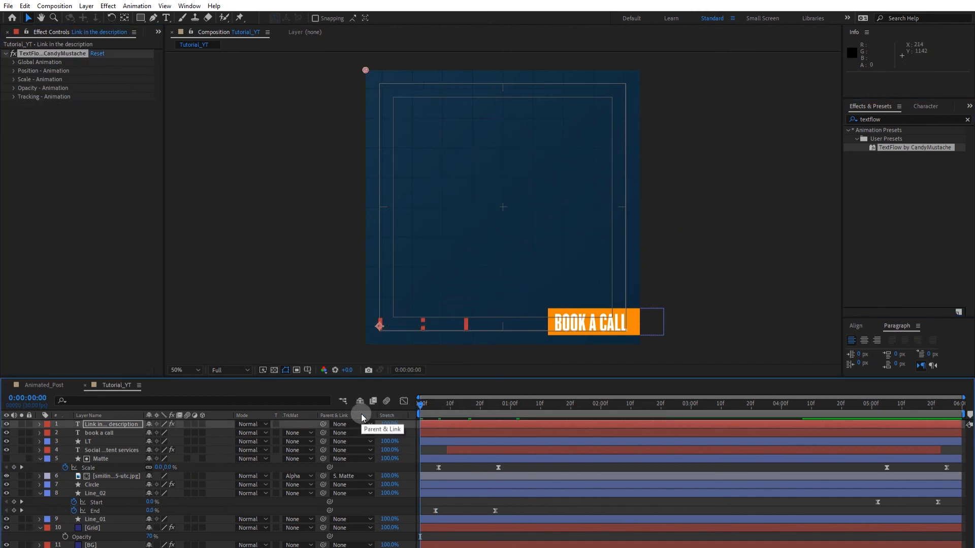
key("space")
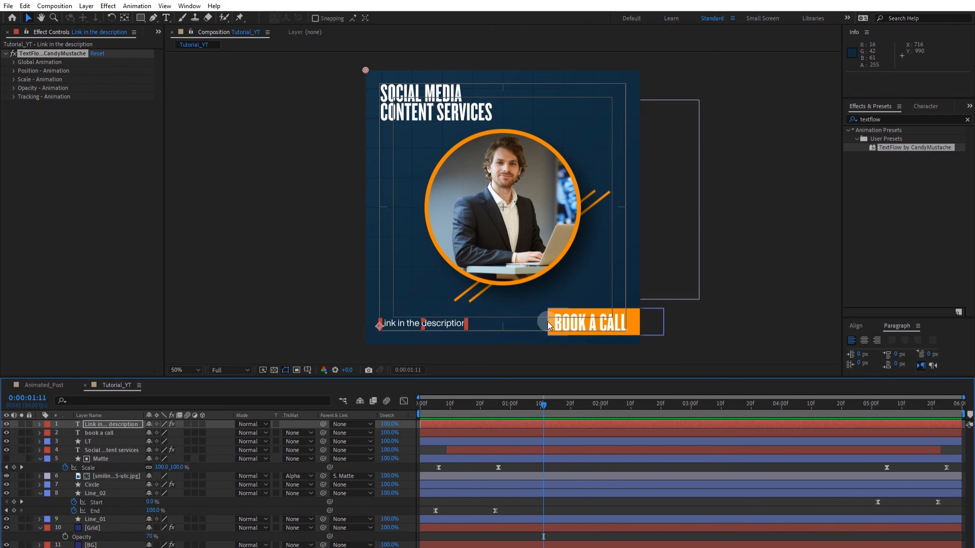
Step: Round the corners of the orange LT rectangle by setting its Rectangle Path roundness to 39
left_click(88, 441)
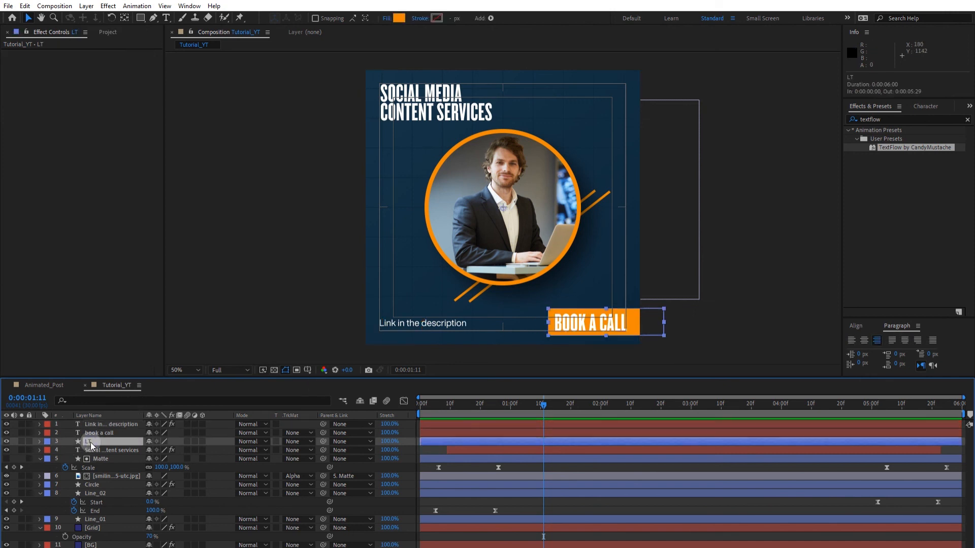
left_click(39, 441)
left_click(49, 451)
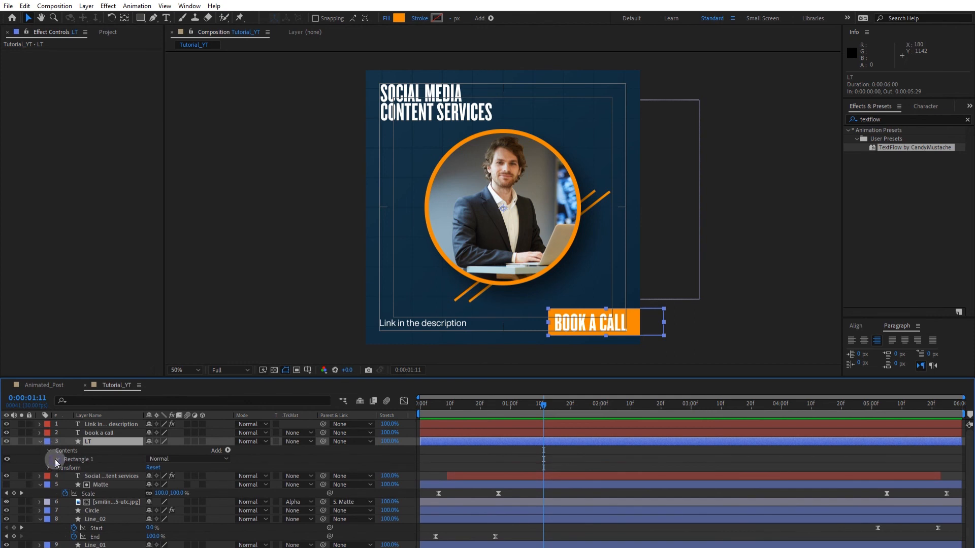
left_click(57, 459)
left_click(66, 469)
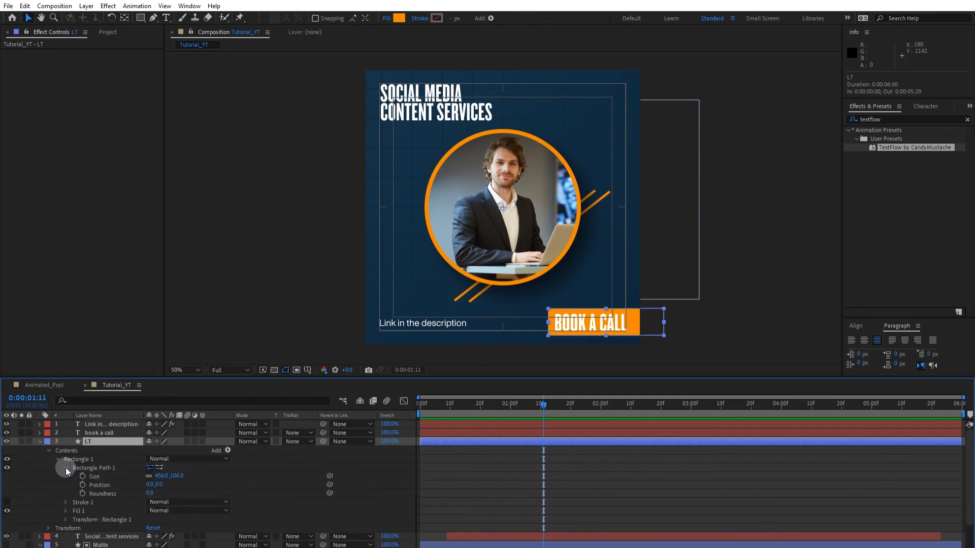
left_click_drag(152, 493, 171, 493)
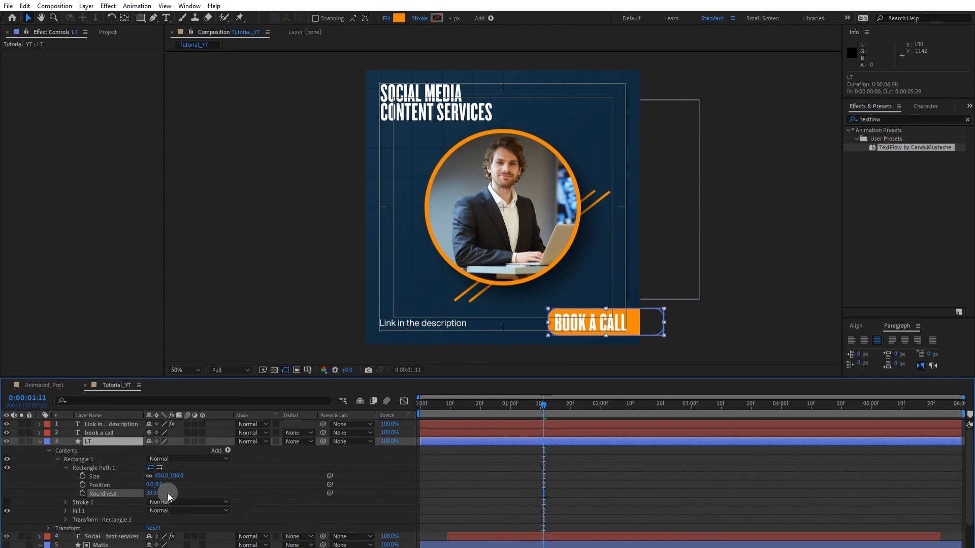
left_click(40, 441)
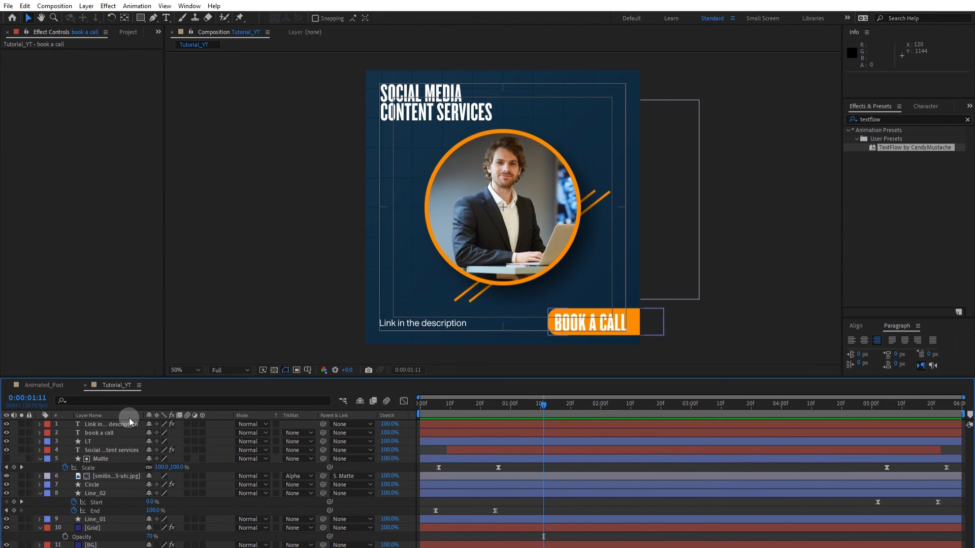
Step: Parent the book a call text layer to the orange LT shape layer
left_click(109, 432)
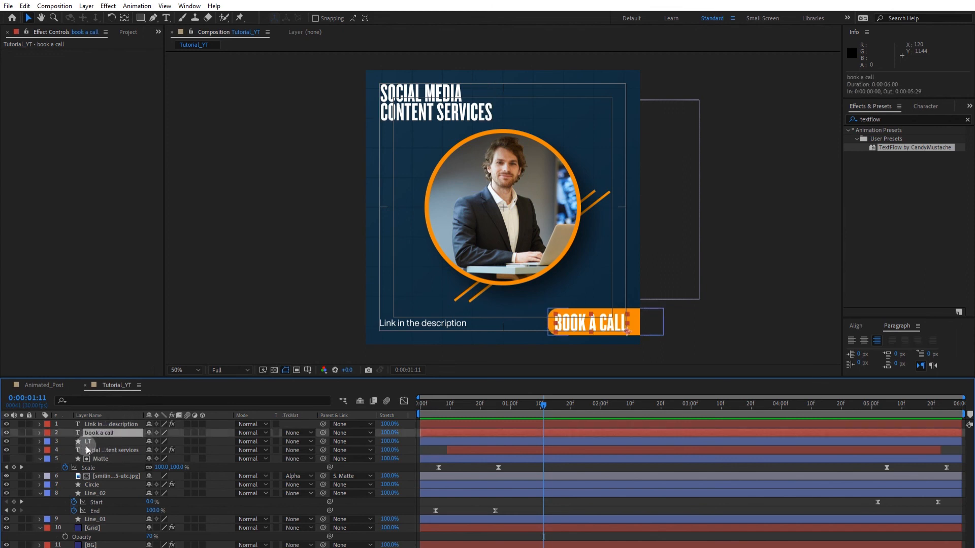
left_click_drag(325, 432, 94, 440)
Step: Keyframe LT's Position to slide the button in from off-canvas at 928, 544 on the first frame to 540, 544 at 0:00:00:20
left_click(93, 440)
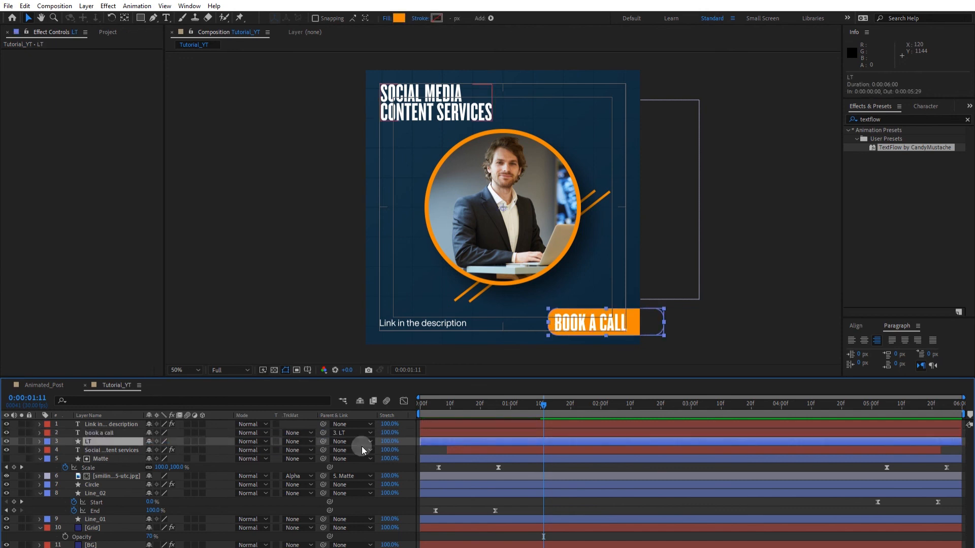
left_click(429, 408)
left_click_drag(428, 407, 419, 410)
key("p")
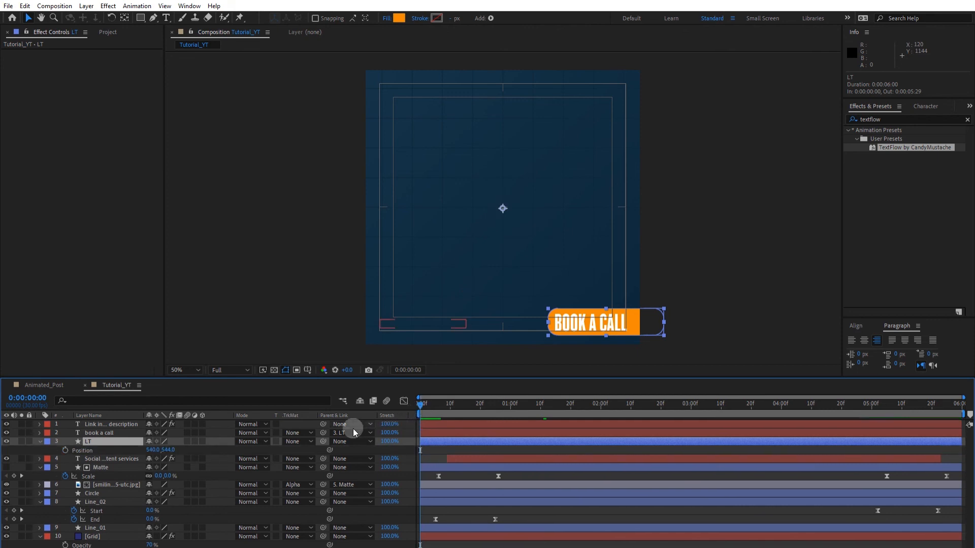
left_click(65, 450)
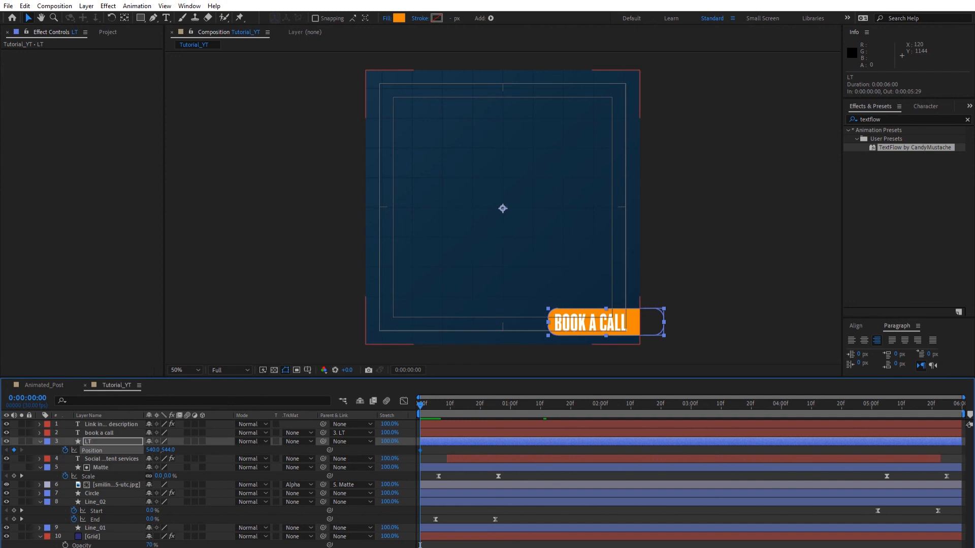
left_click_drag(468, 408, 478, 410)
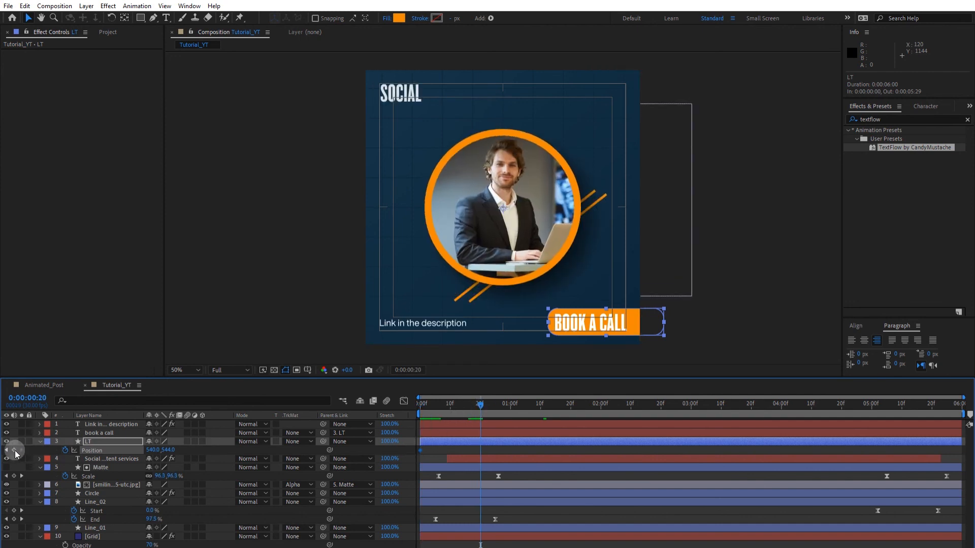
left_click_drag(439, 410, 363, 422)
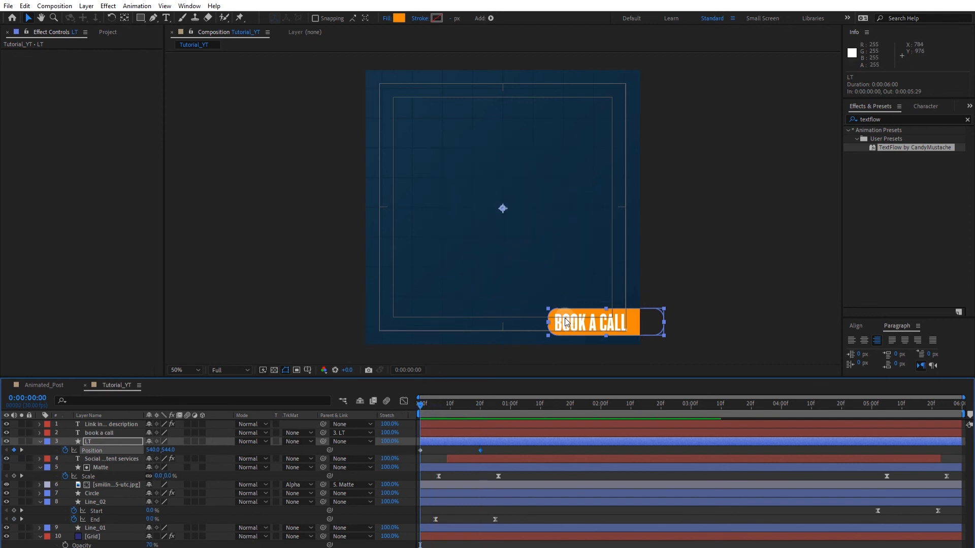
left_click_drag(563, 321, 660, 329)
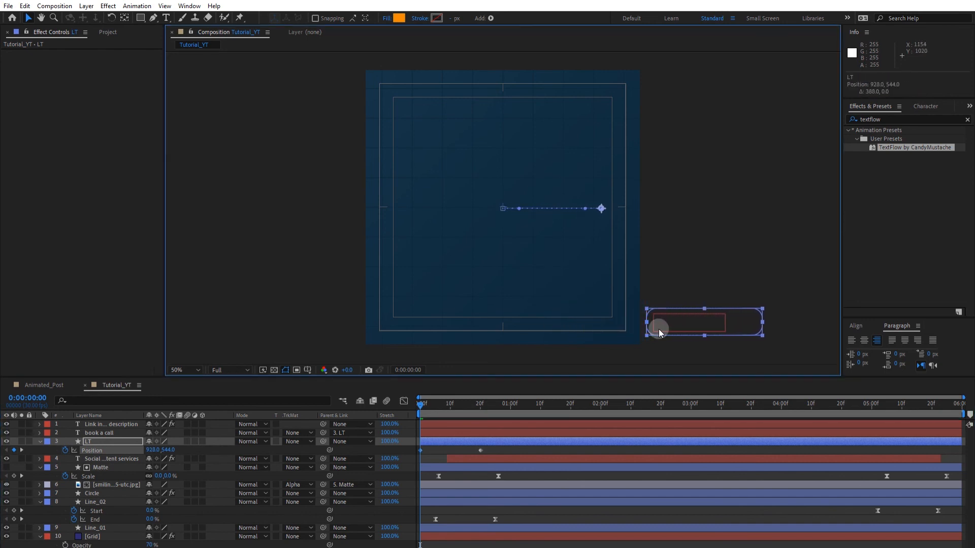
Step: Ease LT's two Position keyframes, pull the speed curve's end influence toward the start for a fast entrance, and preview it
left_click(494, 449)
left_click(479, 451)
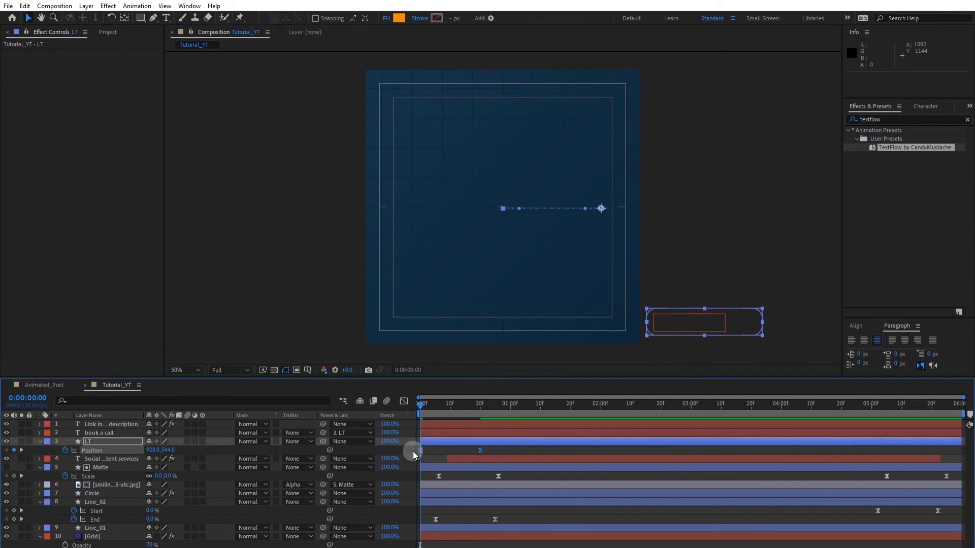
left_click(405, 402)
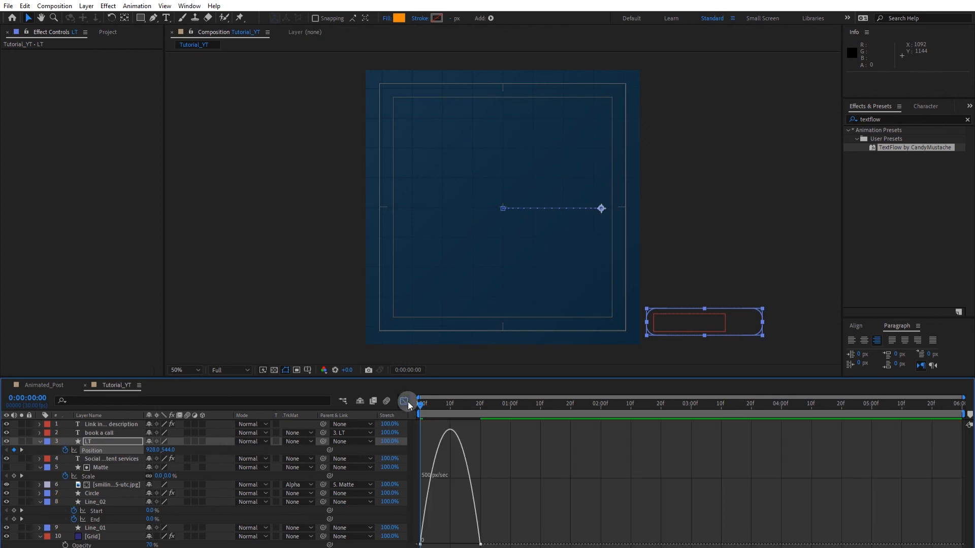
left_click(469, 544)
left_click_drag(469, 545, 428, 545)
left_click(405, 401)
key("space")
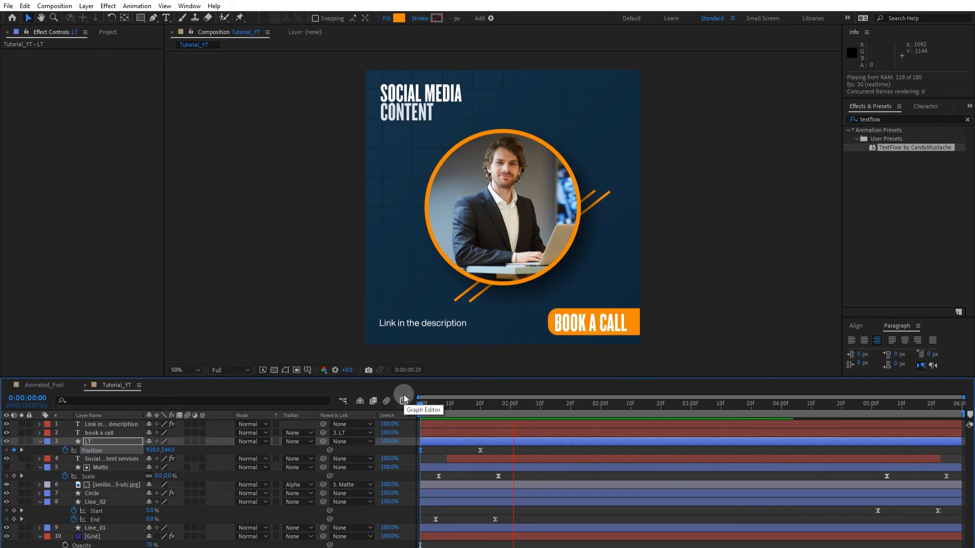
key("space")
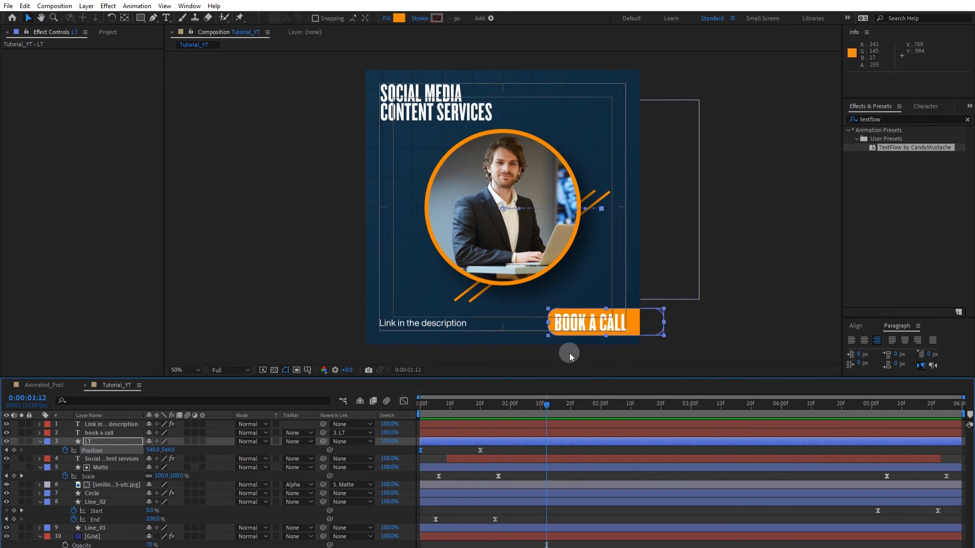
Step: Duplicate LT's Position keyframes, time-reverse the copies, and move them so the button's exit ends at 0:00:05:29
left_click(108, 435)
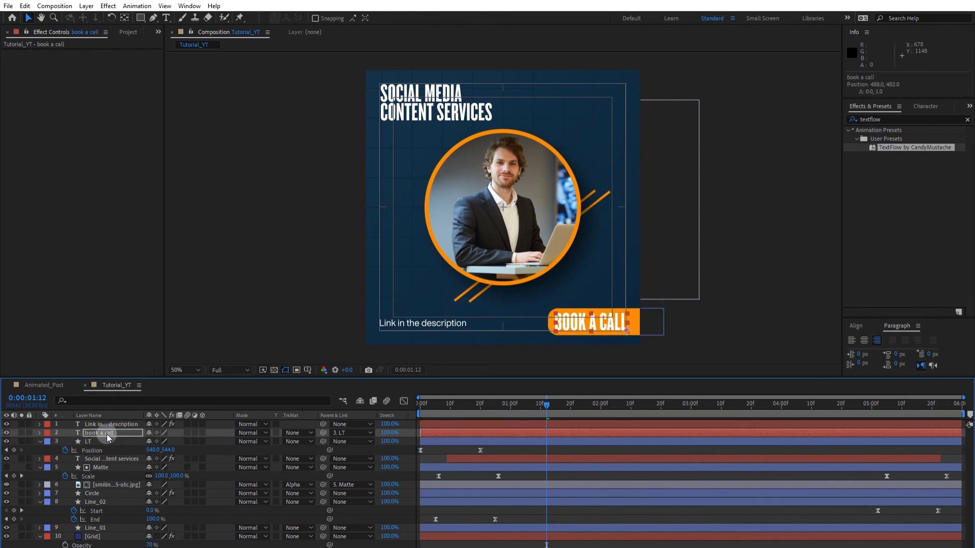
left_click_drag(547, 405, 799, 406)
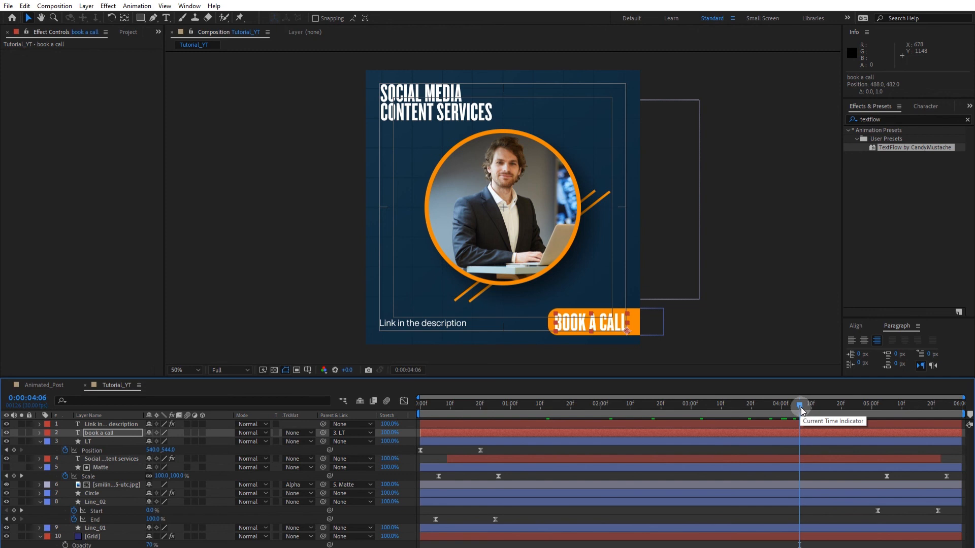
left_click_drag(506, 453, 401, 451)
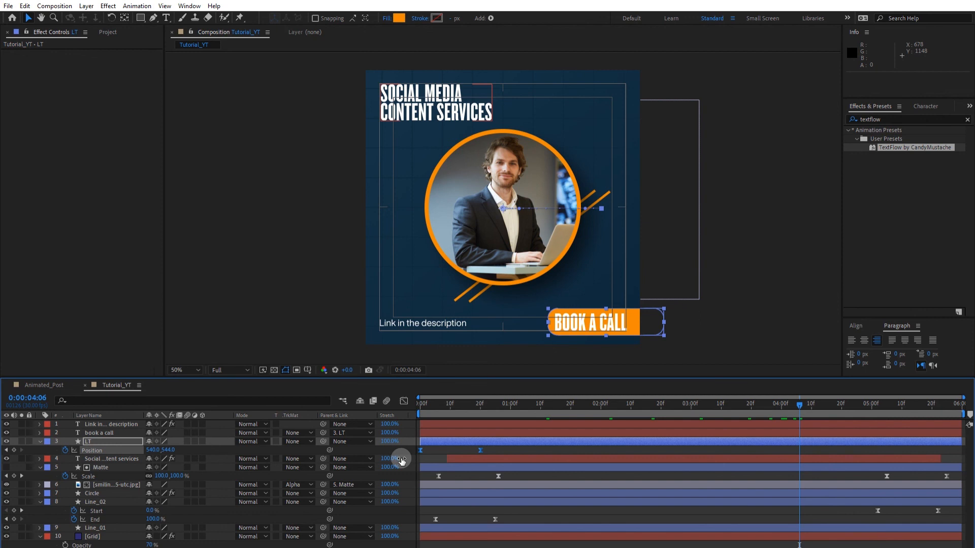
key("ctrl+v")
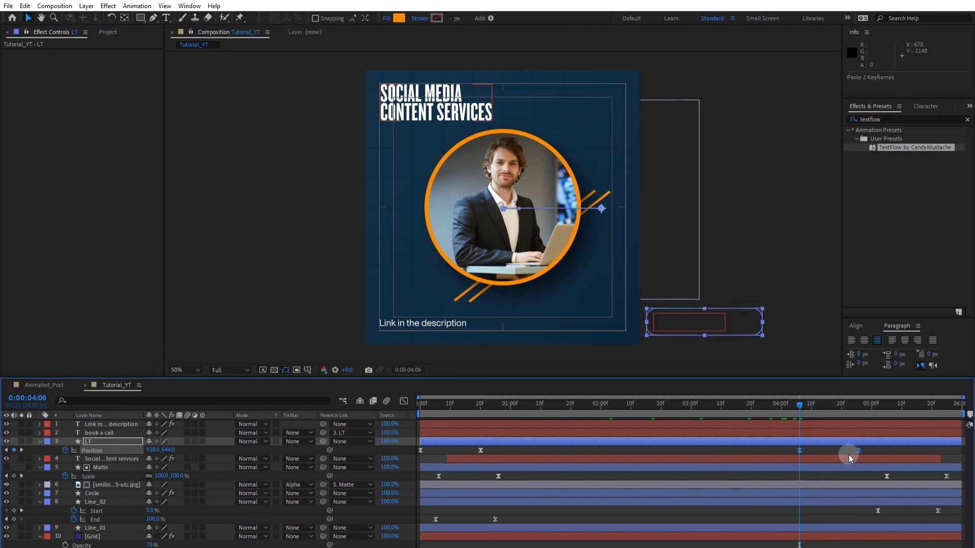
right_click(858, 451)
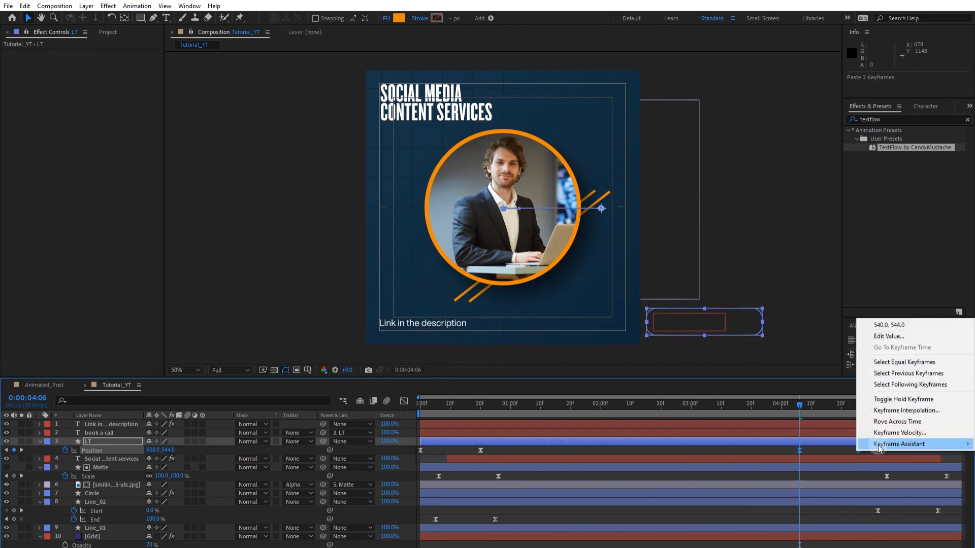
mouse_move(880, 447)
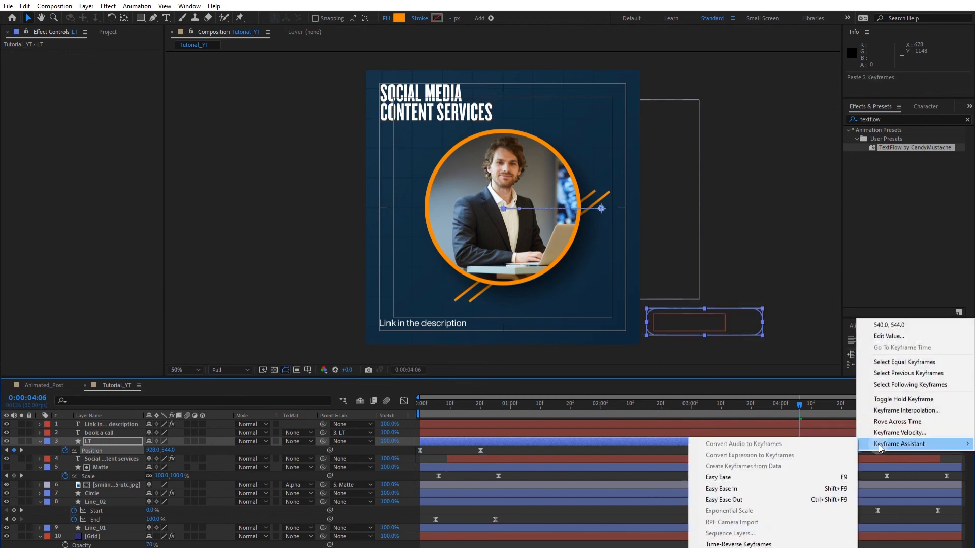
left_click(745, 544)
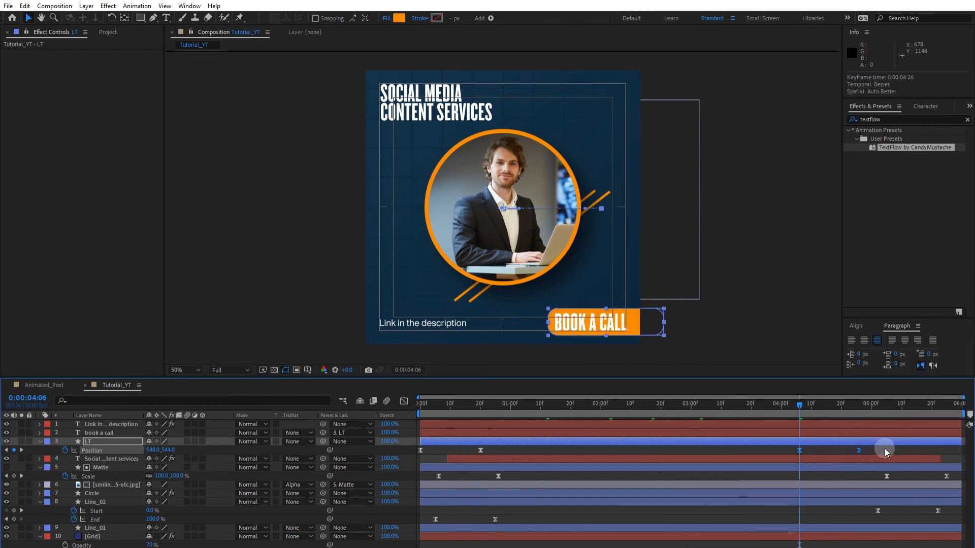
left_click_drag(963, 454, 954, 455)
Step: Apply the TextFlow by CandyMustache preset to the book a call text and set its Opacity In Point and Opacity Out Point to 100%
left_click_drag(441, 414, 505, 421)
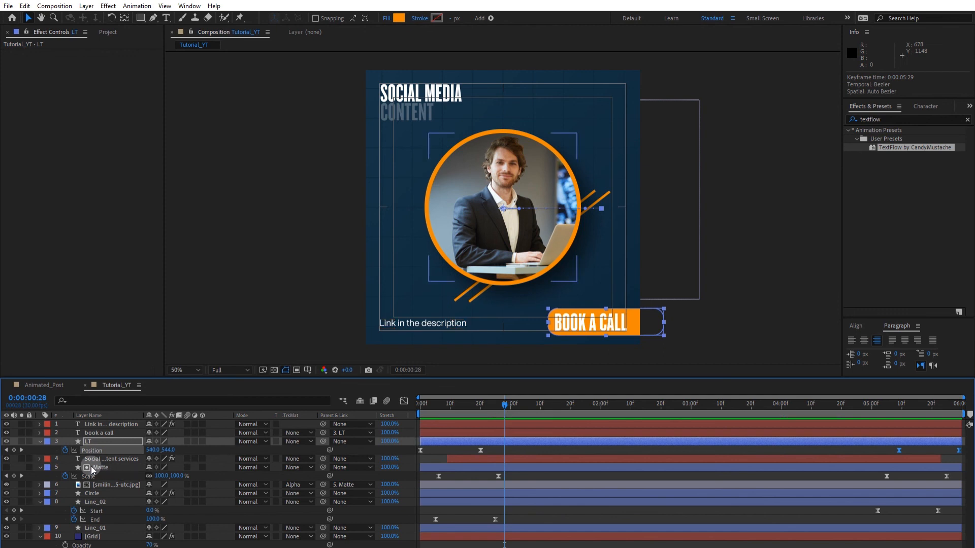
left_click(85, 434)
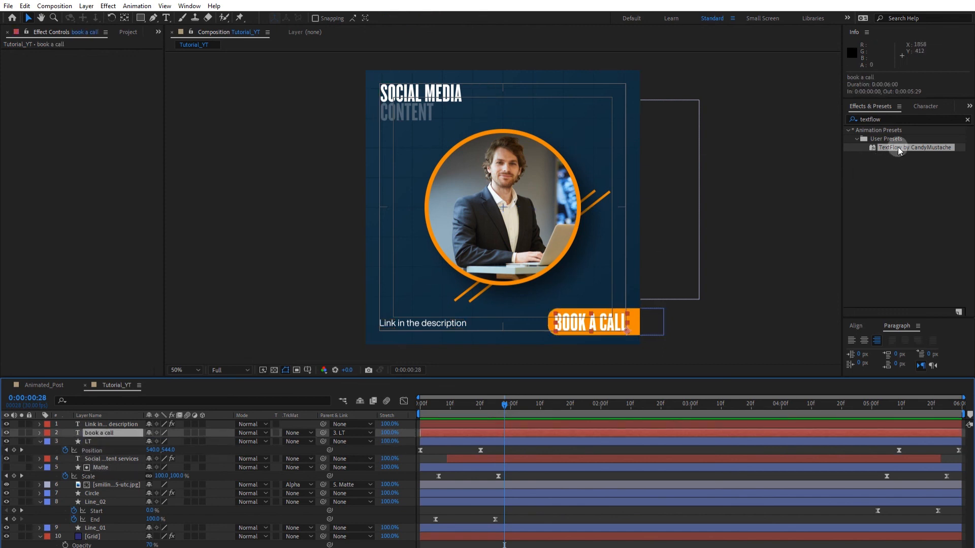
left_click_drag(897, 147, 63, 94)
left_click_drag(438, 411, 502, 422)
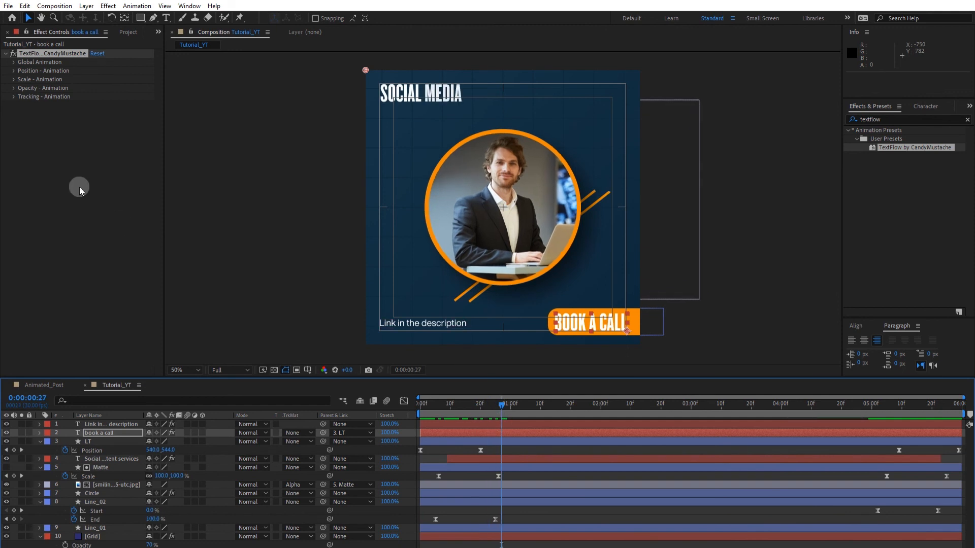
left_click(14, 88)
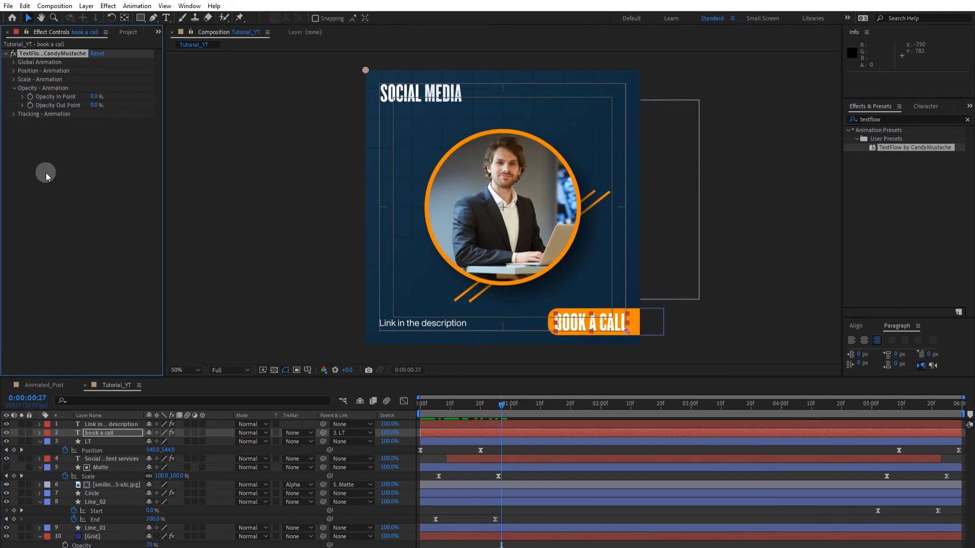
left_click_drag(91, 97, 333, 108)
left_click(94, 105)
left_click_drag(94, 104, 132, 105)
Step: Set the vertical value of the book a call text's Position In Point and Position Out Point to 90, and preview from the first frame
mouse_move(496, 407)
left_mouse_down()
mouse_move(404, 407)
mouse_move(492, 417)
left_mouse_up()
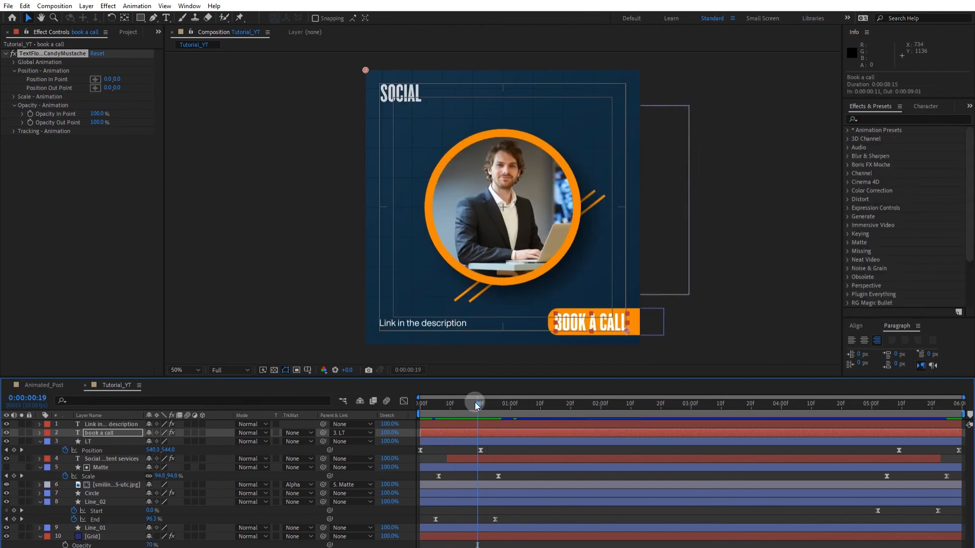
left_click_drag(476, 404, 431, 413)
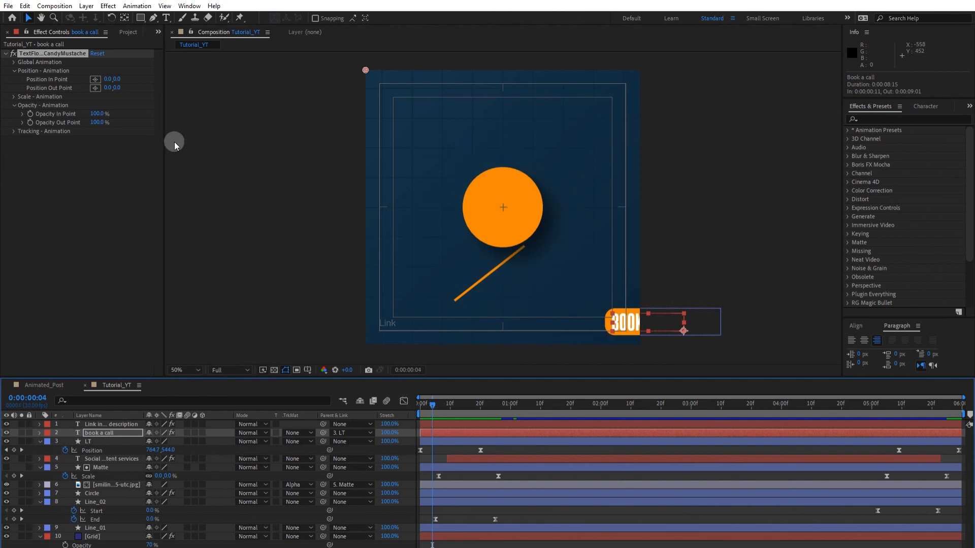
left_click(123, 80)
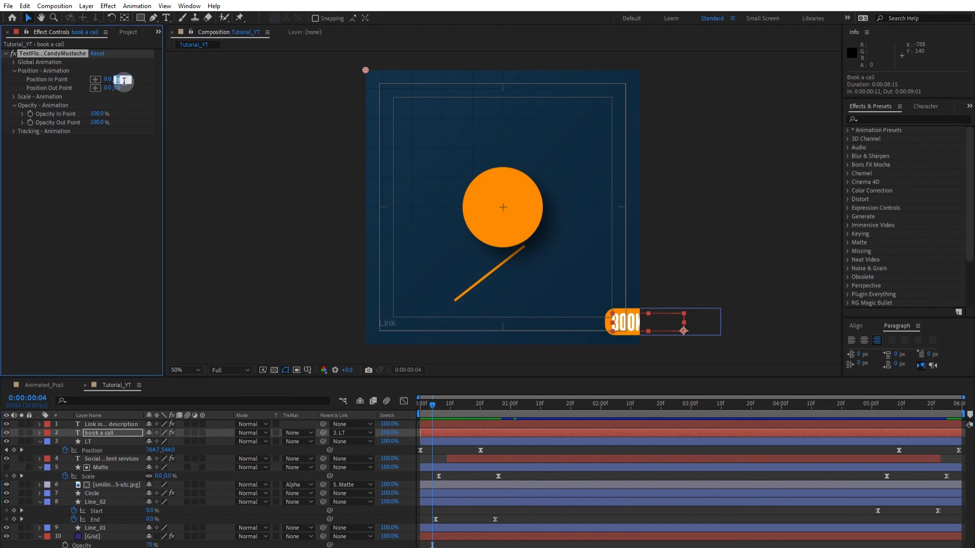
type("90")
left_click(118, 88)
type("90")
key("Return")
left_click_drag(433, 407, 380, 403)
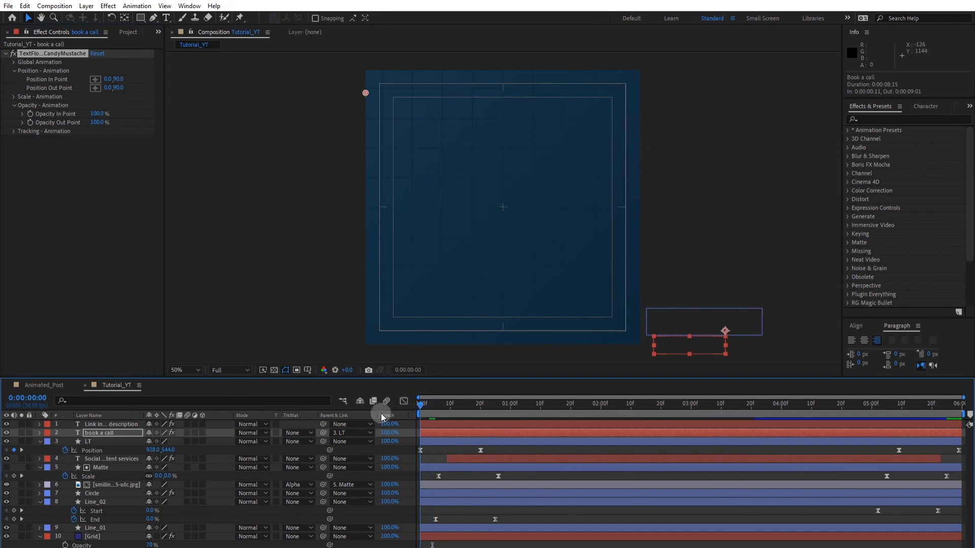
key("space")
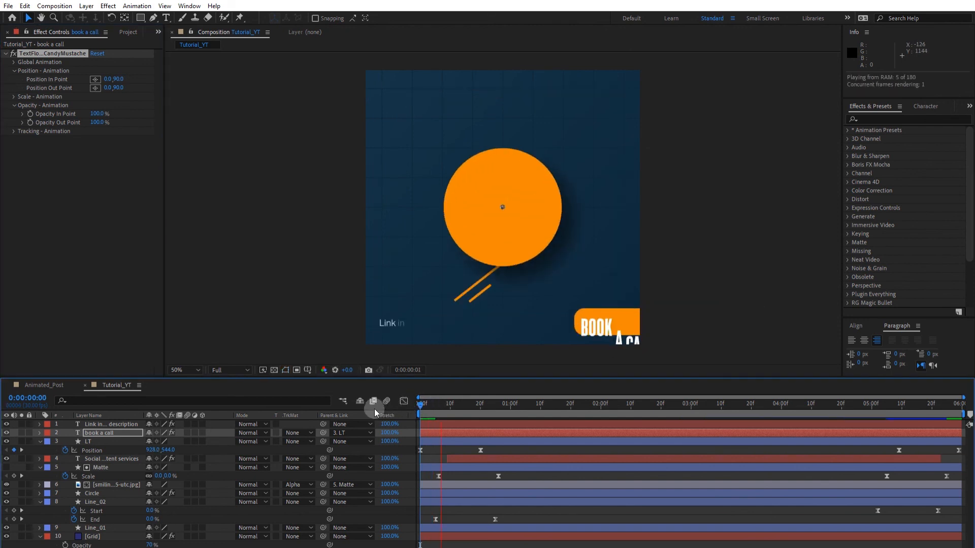
key("space")
Step: Draw a rectangular mask on the book a call layer, enclosing the text and ending at the button's lower edge, and preview from the start
mouse_move(459, 412)
left_mouse_down()
mouse_move(481, 416)
mouse_move(435, 418)
mouse_move(474, 419)
left_mouse_up()
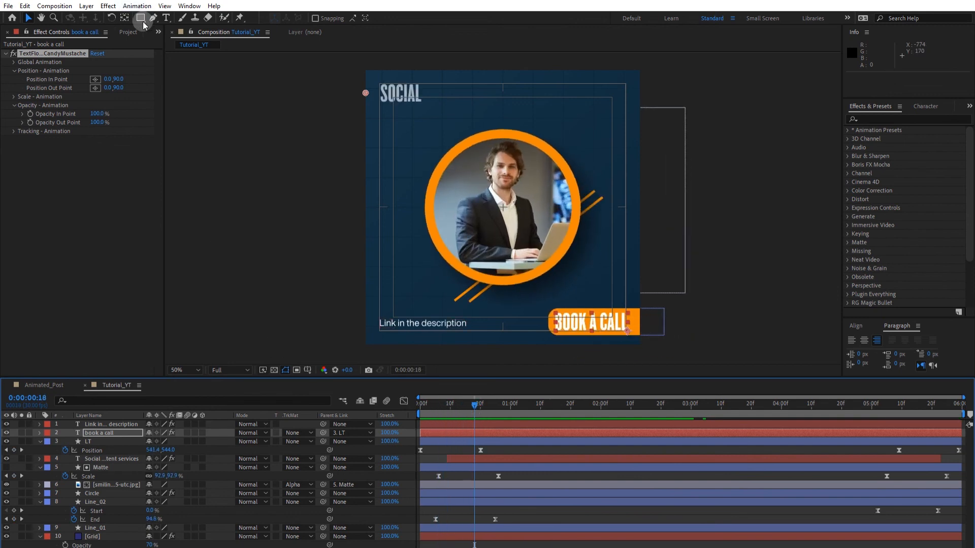
left_click(112, 433)
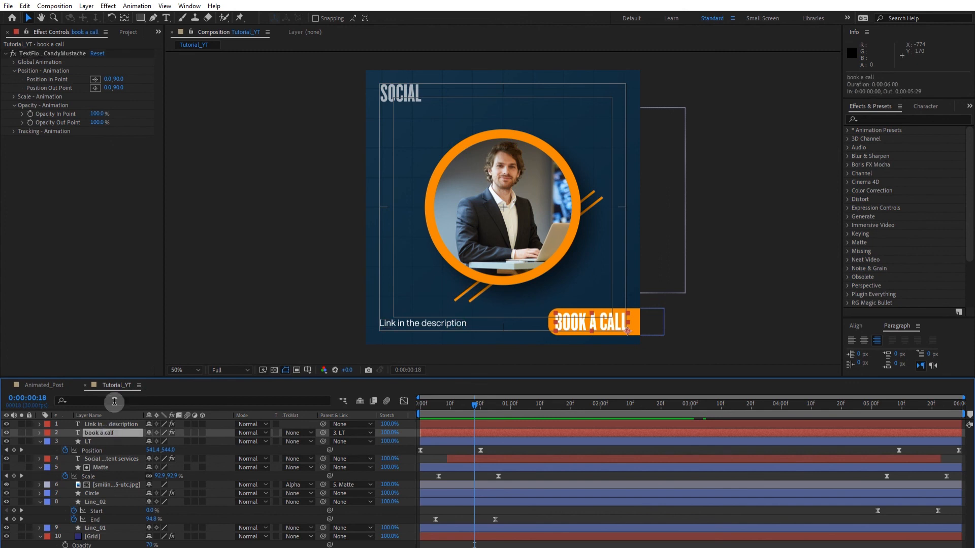
left_click(141, 20)
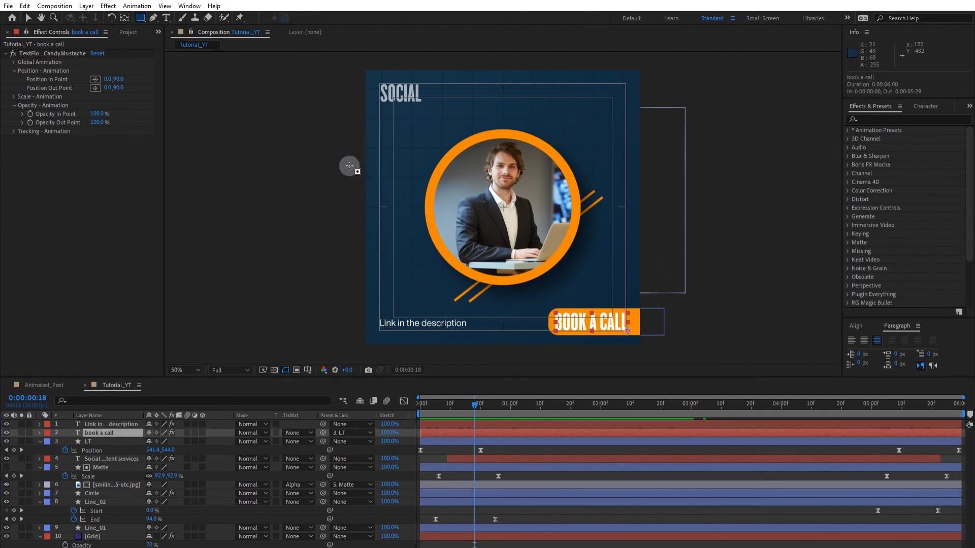
left_click_drag(531, 235, 681, 334)
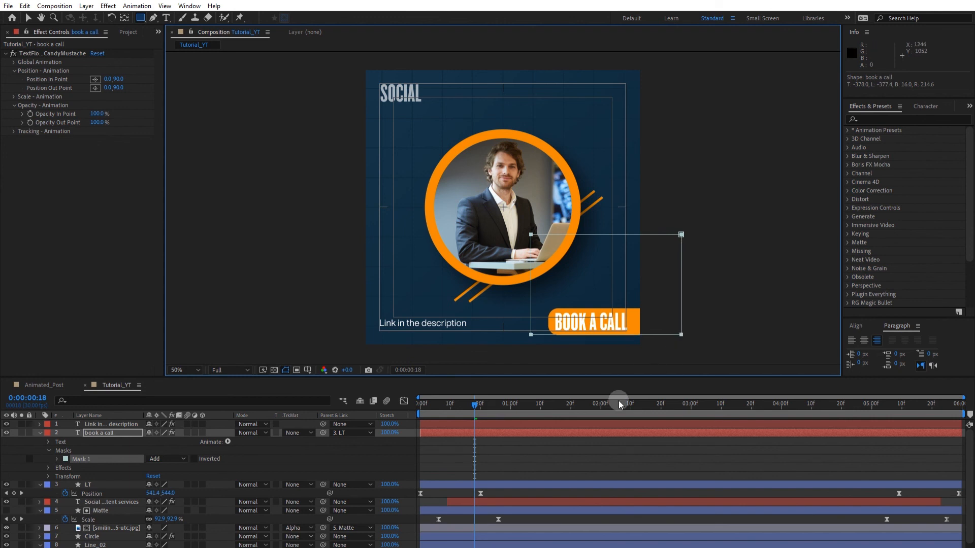
left_click_drag(456, 410, 404, 414)
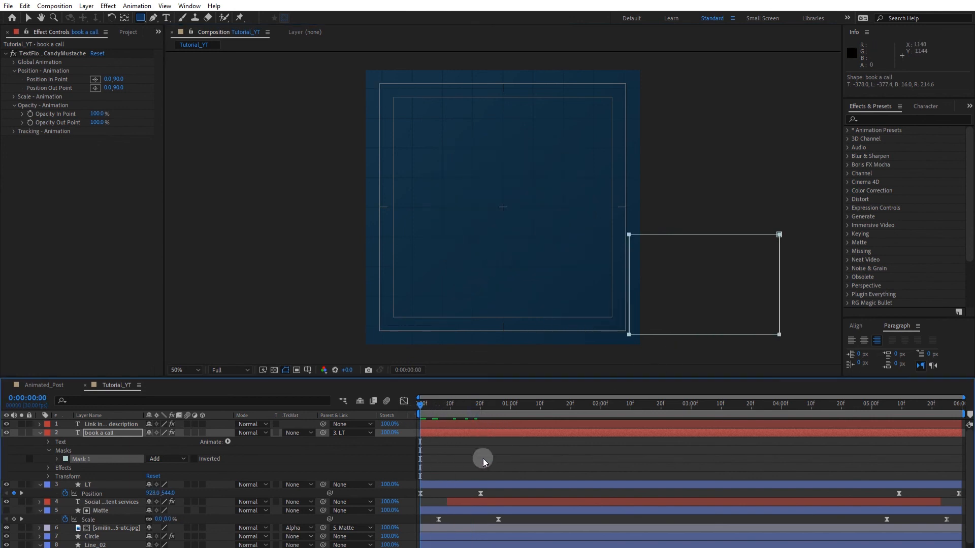
key("space")
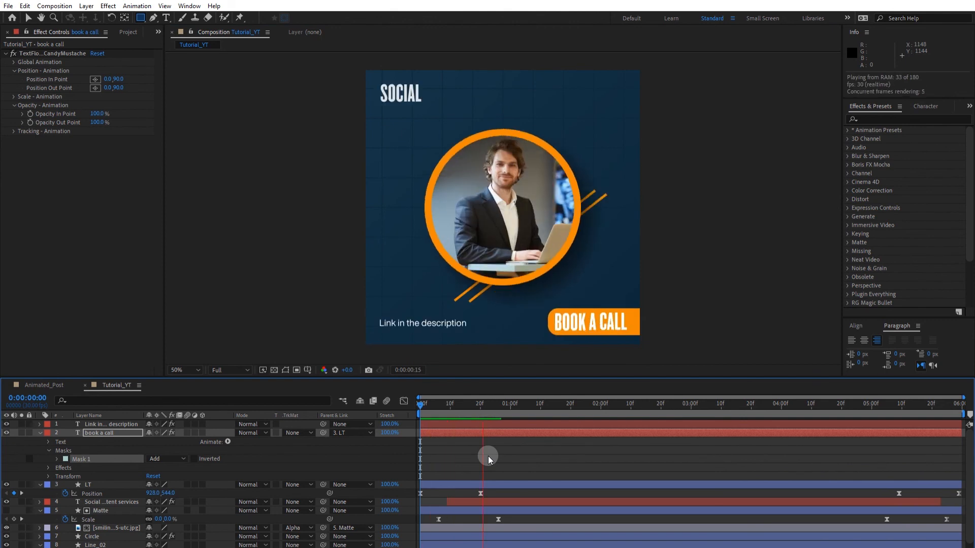